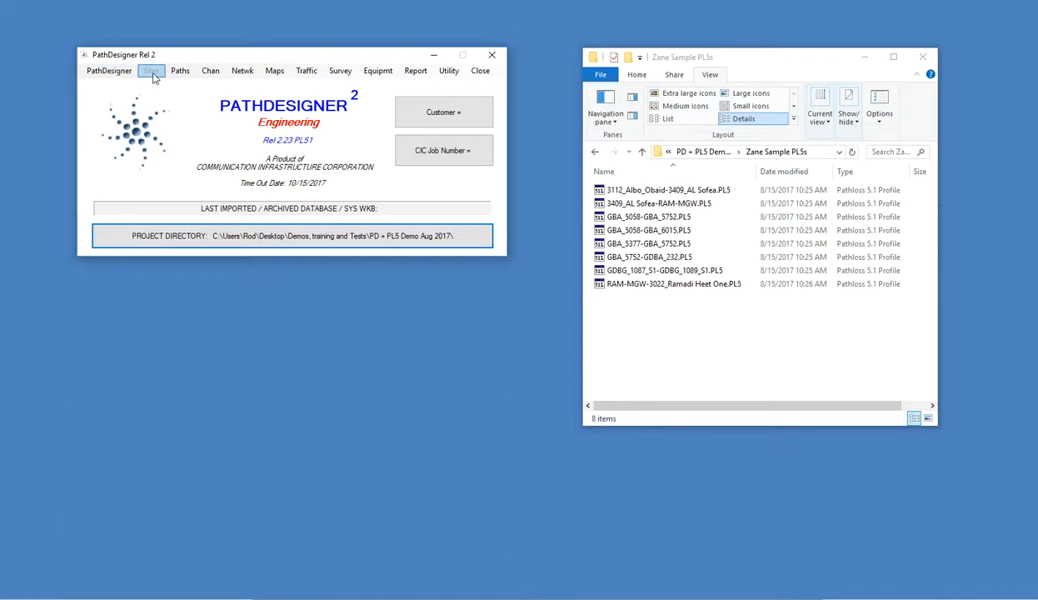
Step: Check the project's site list in the Site Manager and close it
{"action": "left_click", "coordinate": [153, 74]}
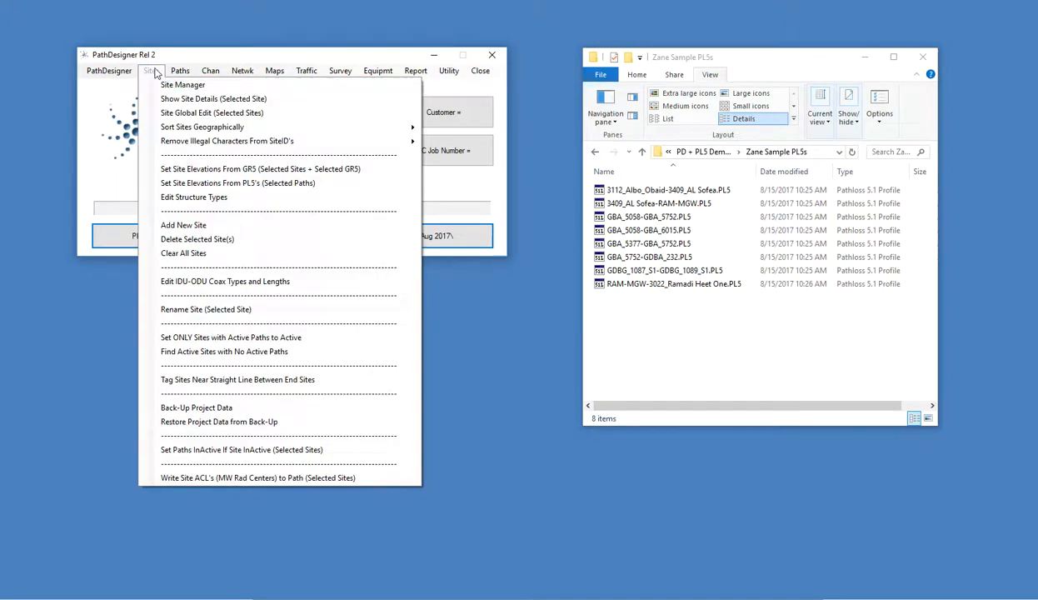
{"action": "left_click", "coordinate": [193, 86]}
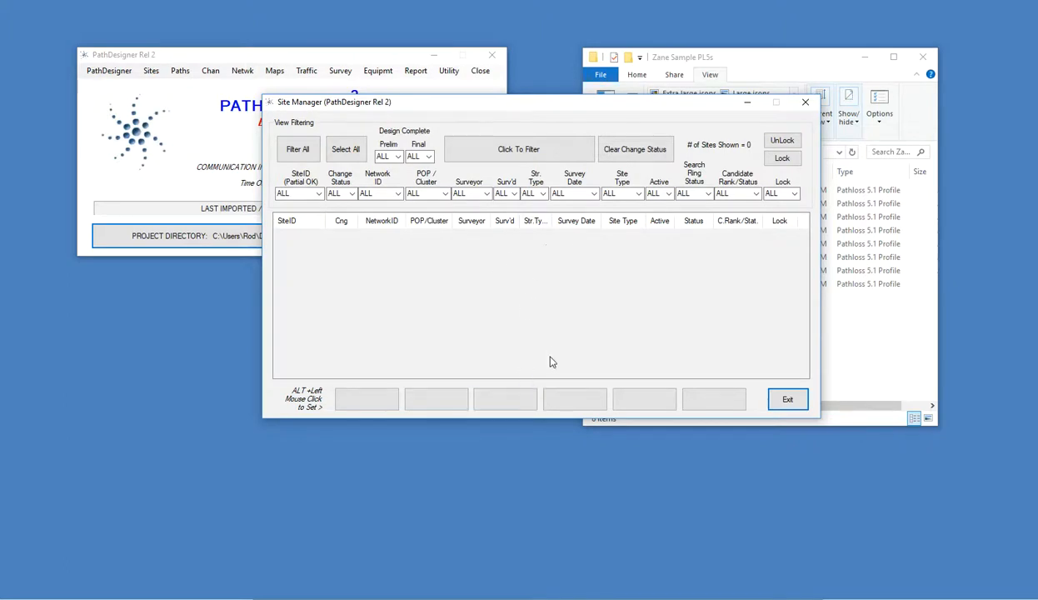
{"action": "left_click", "coordinate": [788, 400]}
Step: Check the project's path list in the Path Manager and close it
{"action": "left_click", "coordinate": [181, 71]}
{"action": "left_click", "coordinate": [192, 85]}
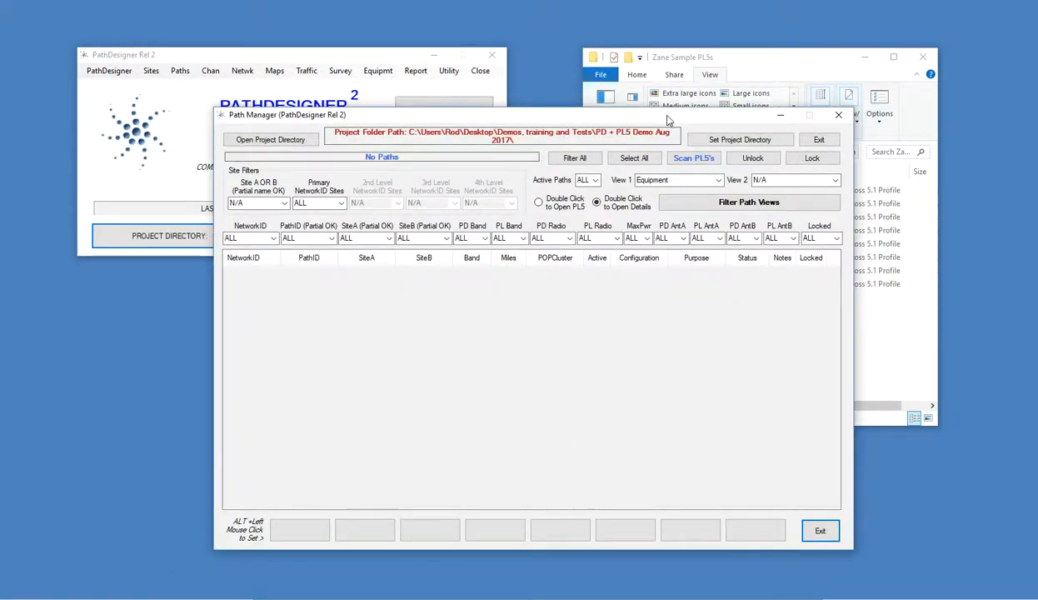
{"action": "left_click_drag", "start_coordinate": [673, 119], "coordinate": [645, 75]}
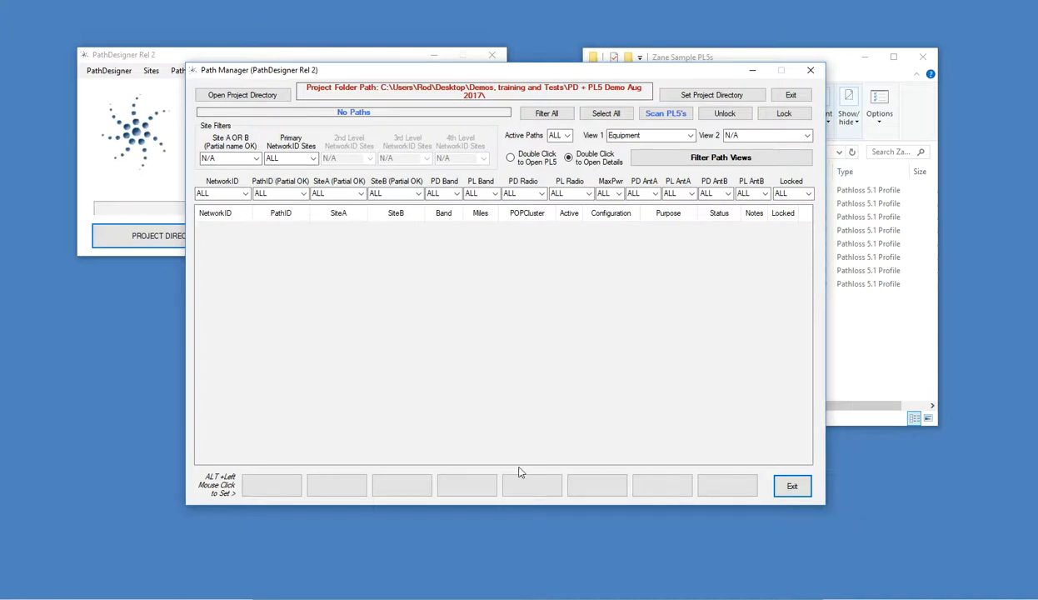
{"action": "left_click", "coordinate": [792, 488]}
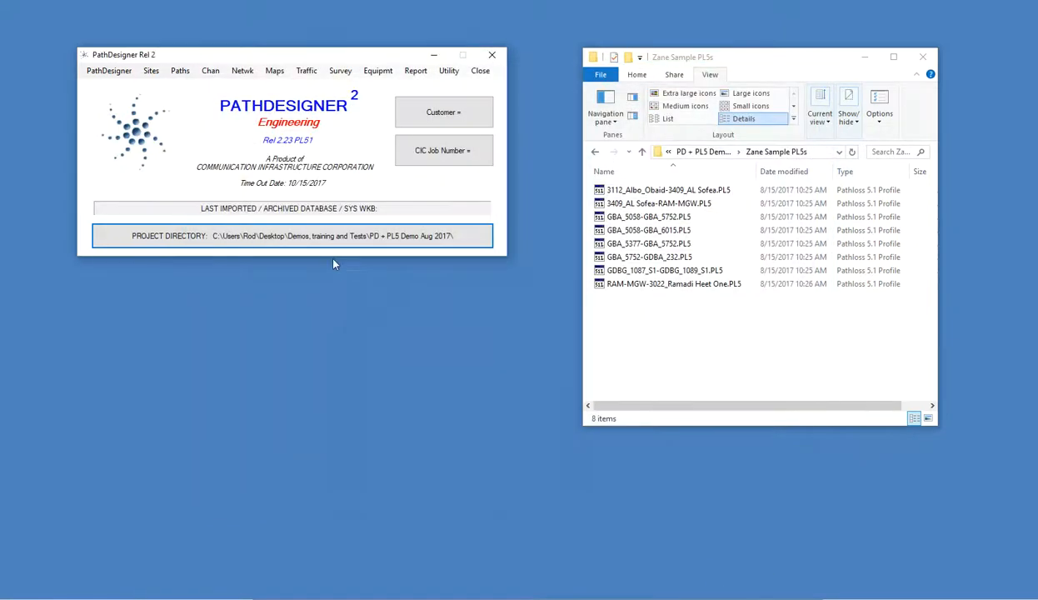
Step: Check the project's radio list in the Radio Manager, close it and look over the other equipment managers
{"action": "left_click", "coordinate": [380, 72]}
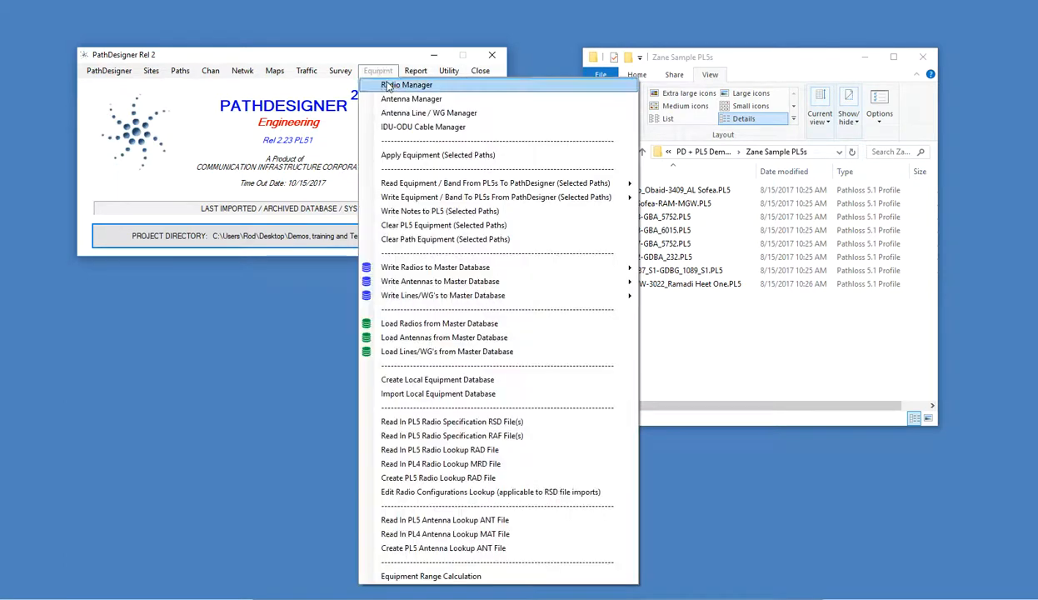
{"action": "left_click", "coordinate": [387, 86]}
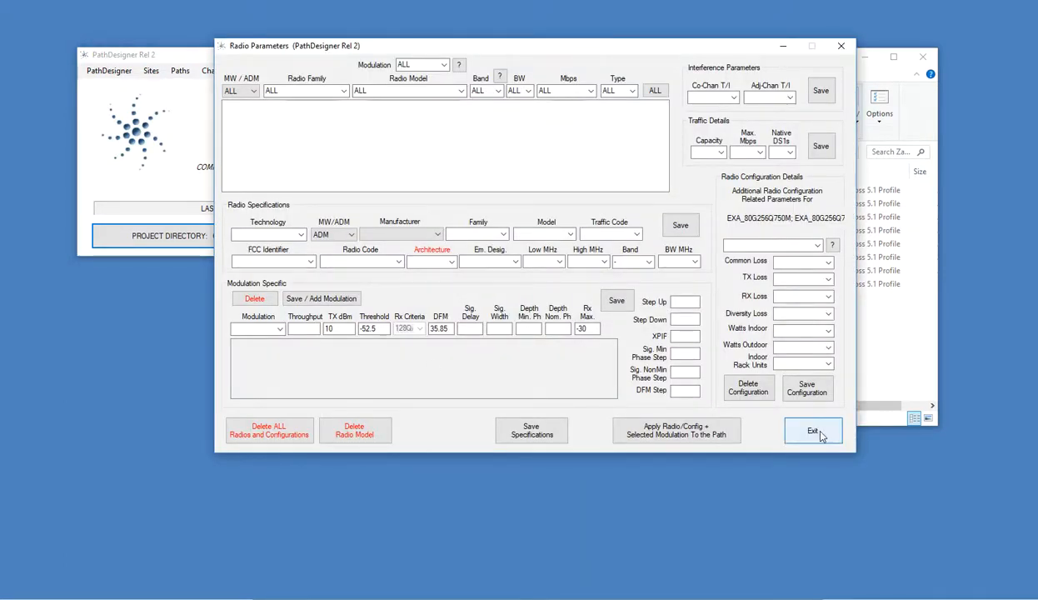
{"action": "left_click", "coordinate": [820, 433]}
{"action": "left_click", "coordinate": [376, 72]}
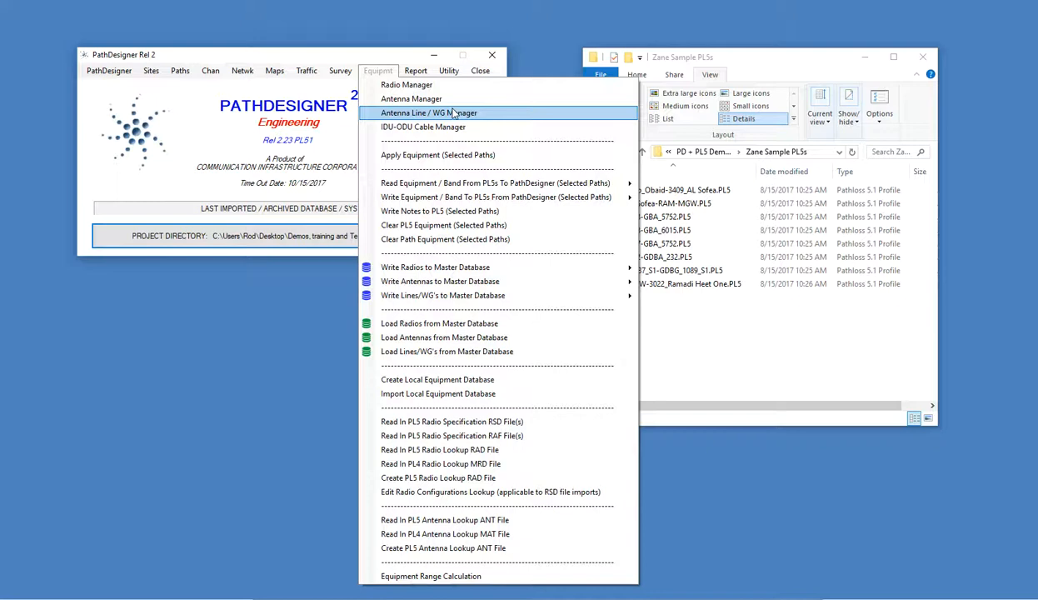
{"action": "left_click", "coordinate": [325, 51]}
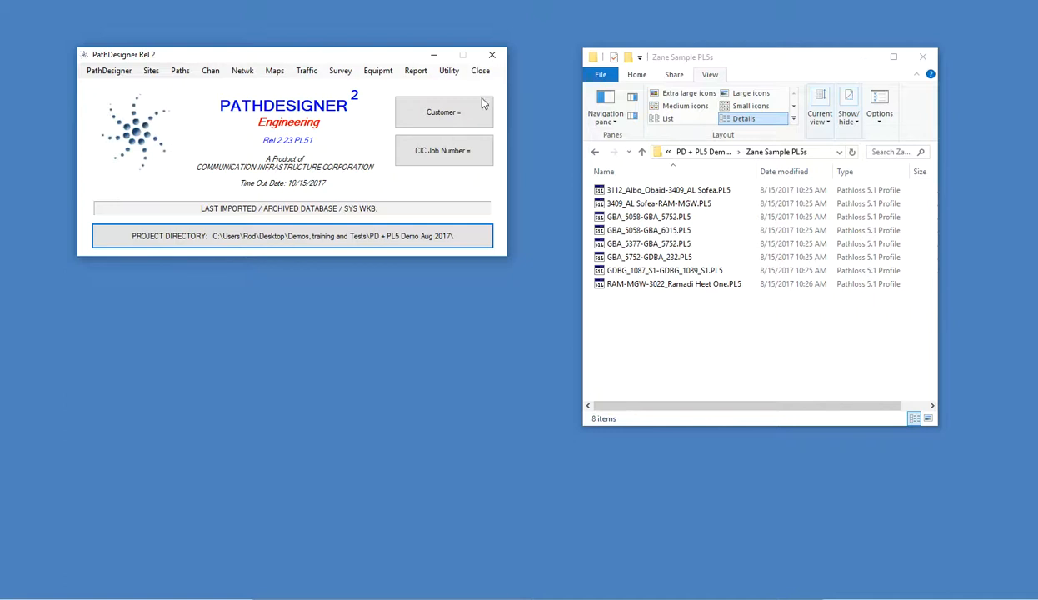
Step: Import all PL5 files from the Zane Sample PL5s folder into the network, allowing new PathIDs for already assigned ones
{"action": "left_click", "coordinate": [753, 73]}
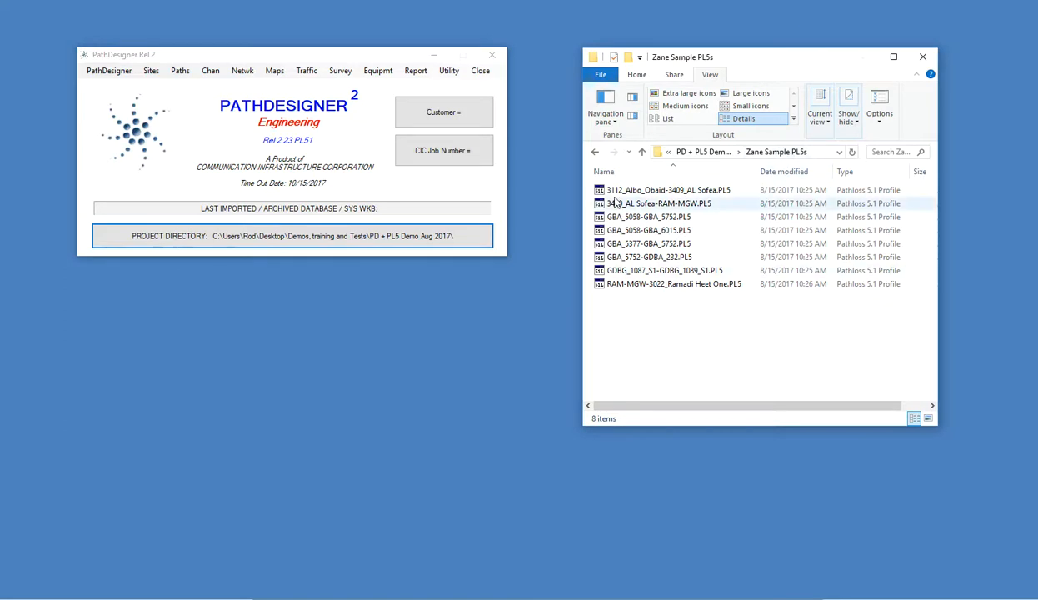
{"action": "left_click", "coordinate": [241, 75]}
{"action": "left_click", "coordinate": [241, 76]}
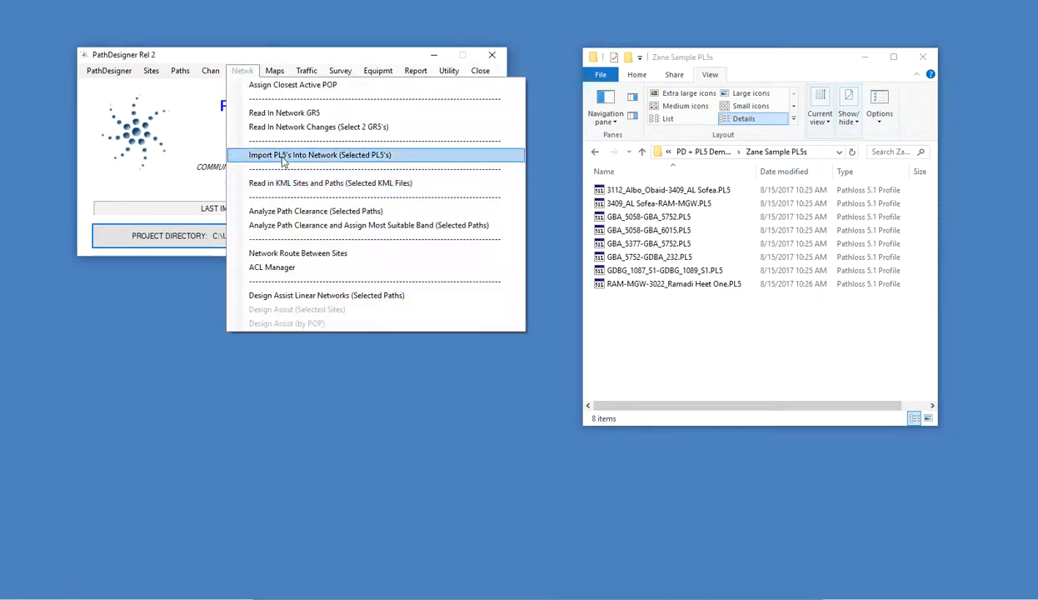
{"action": "left_click", "coordinate": [397, 158]}
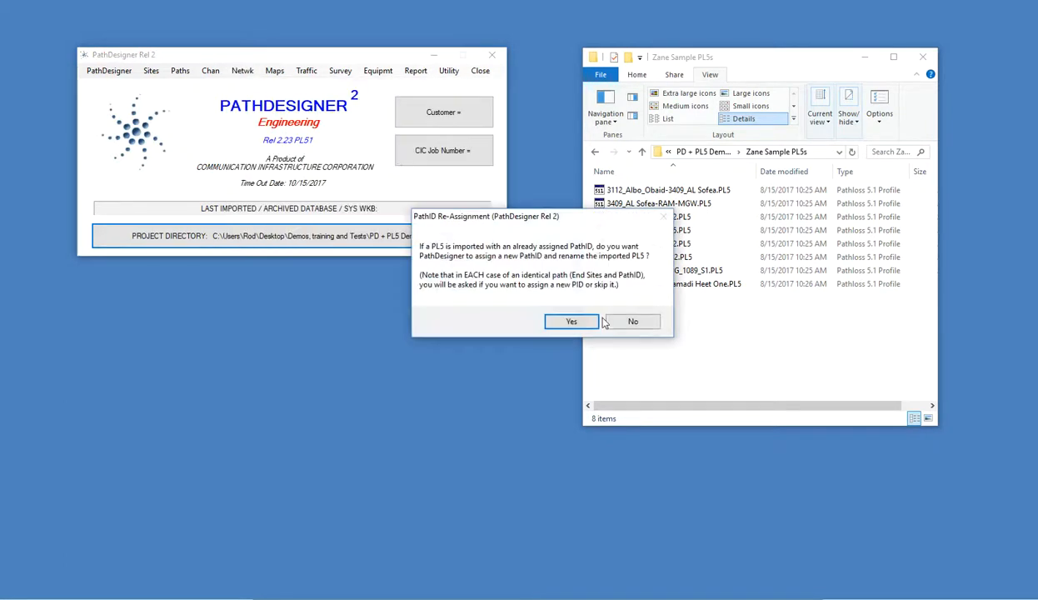
{"action": "left_click", "coordinate": [570, 322]}
{"action": "left_click_drag", "start_coordinate": [360, 238], "coordinate": [247, 80]}
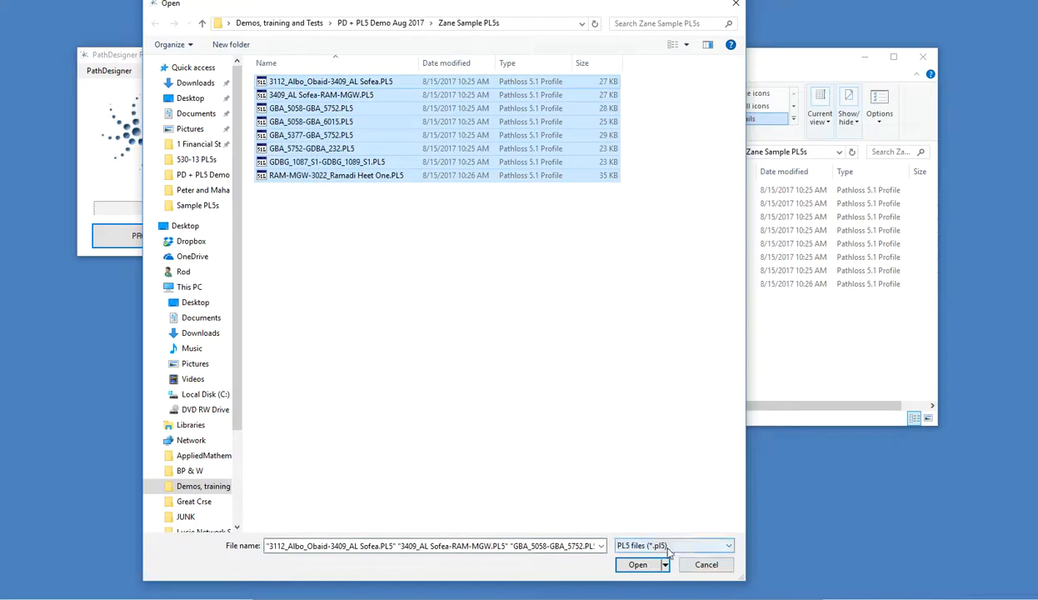
{"action": "left_click", "coordinate": [637, 564]}
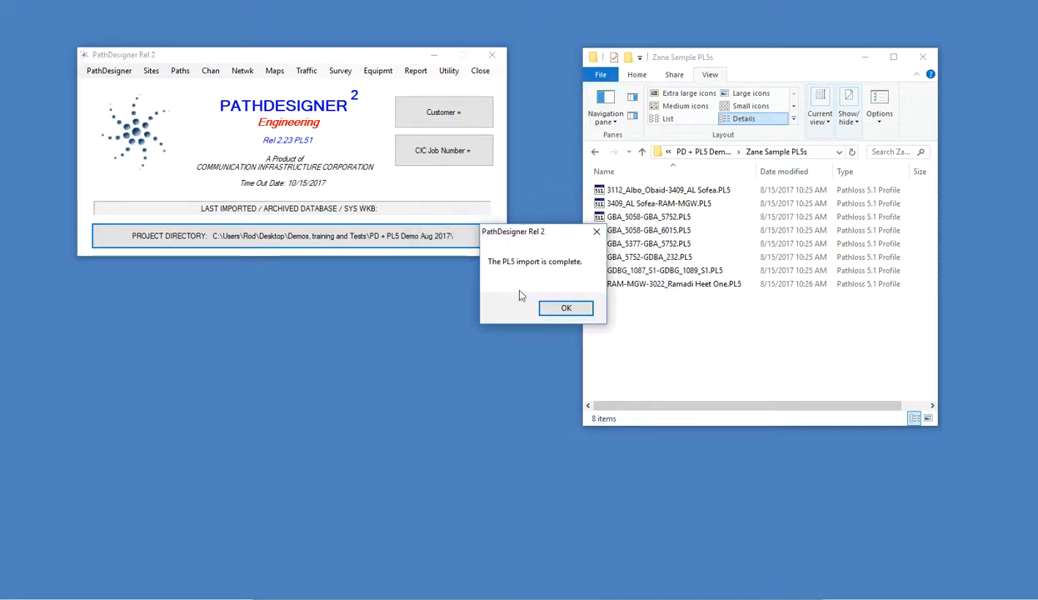
{"action": "left_click", "coordinate": [567, 310]}
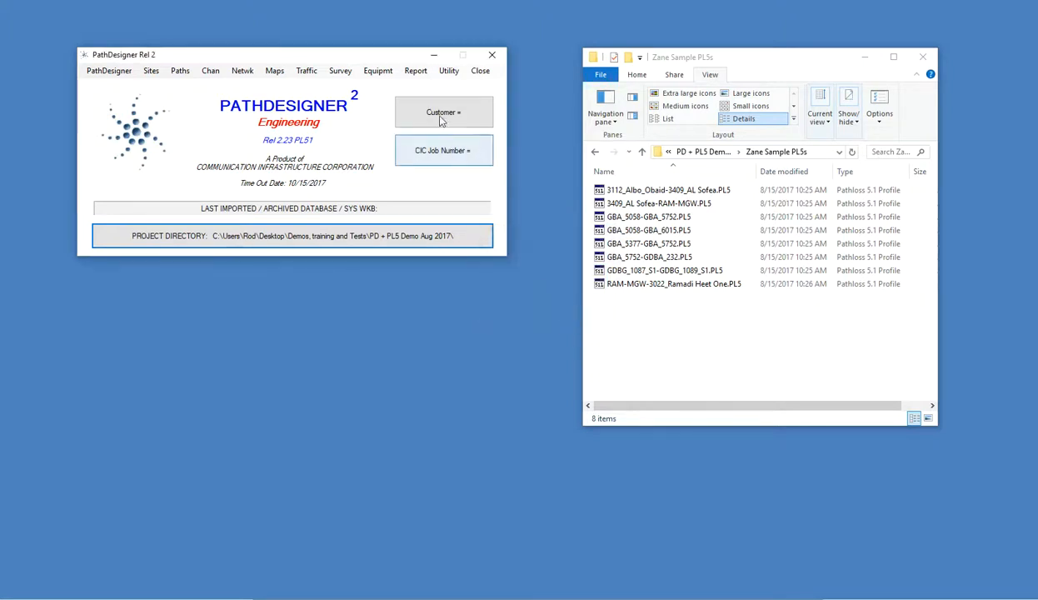
Step: Open the Path Manager with the imported paths, and review the full site names in the Site Manager by widening the SiteID column
{"action": "left_click", "coordinate": [180, 72]}
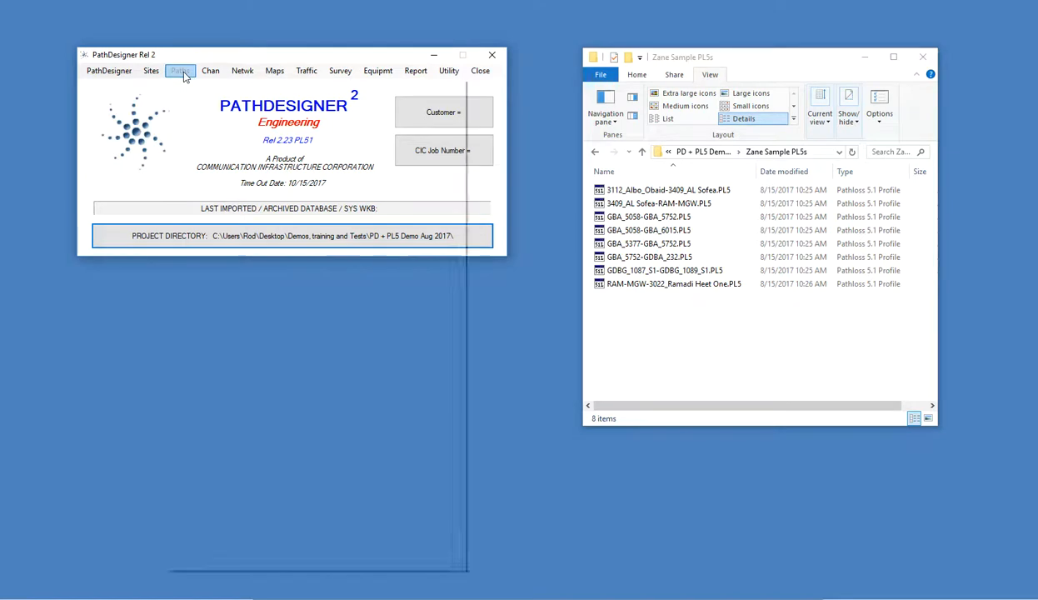
{"action": "left_click", "coordinate": [200, 85]}
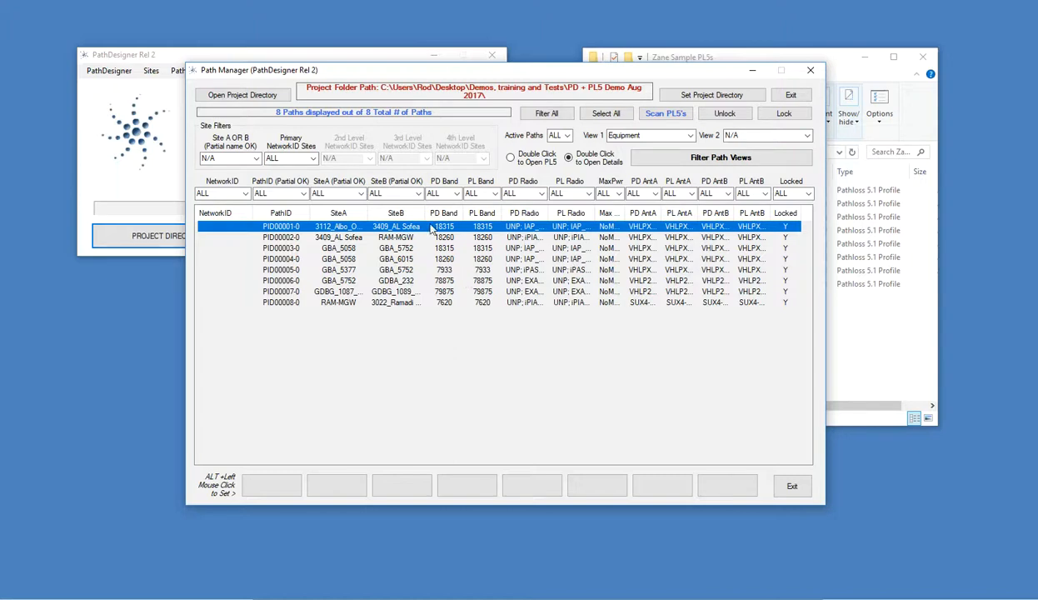
{"action": "left_click", "coordinate": [156, 72]}
{"action": "left_click", "coordinate": [155, 73]}
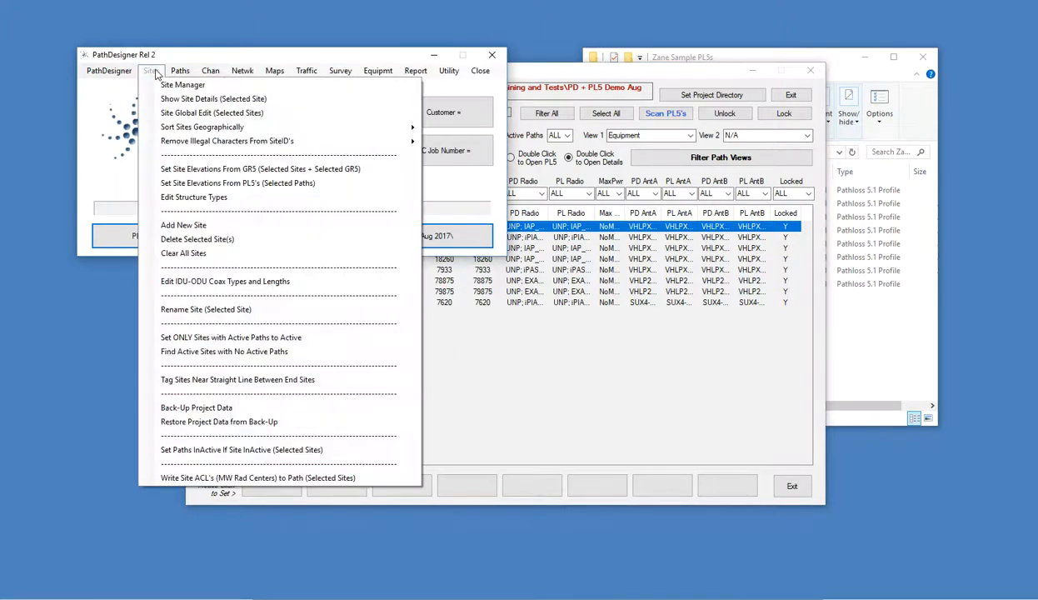
{"action": "left_click", "coordinate": [170, 83]}
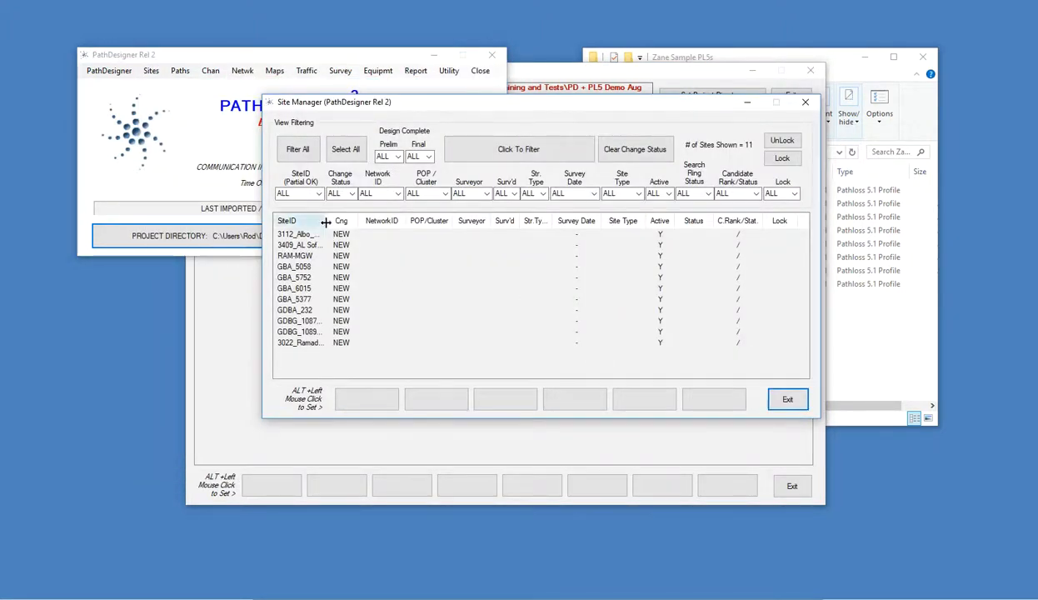
{"action": "left_click_drag", "start_coordinate": [324, 220], "coordinate": [348, 222]}
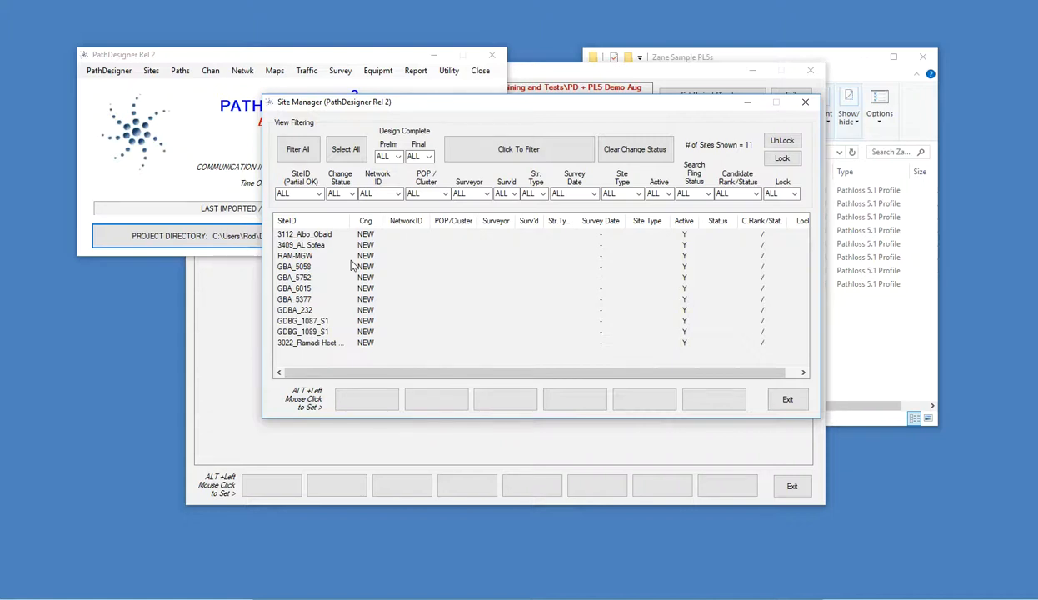
{"action": "left_click", "coordinate": [783, 400]}
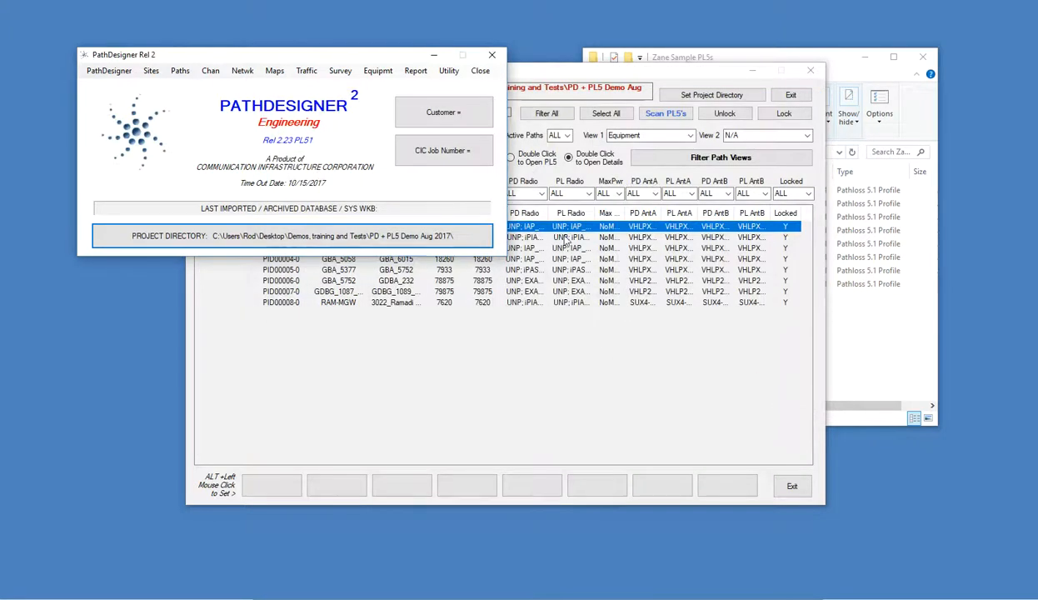
Step: Review the imported radios in the Radio Manager, including the 64QAM parameters of EXA_80G256Q750M, and close it
{"action": "left_click", "coordinate": [378, 70]}
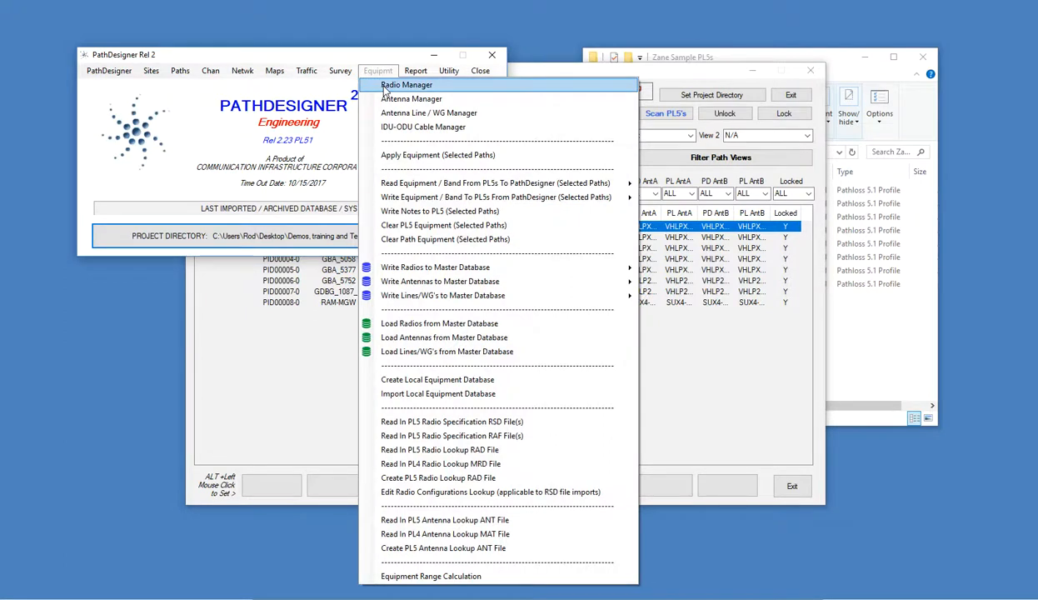
{"action": "left_click", "coordinate": [406, 85]}
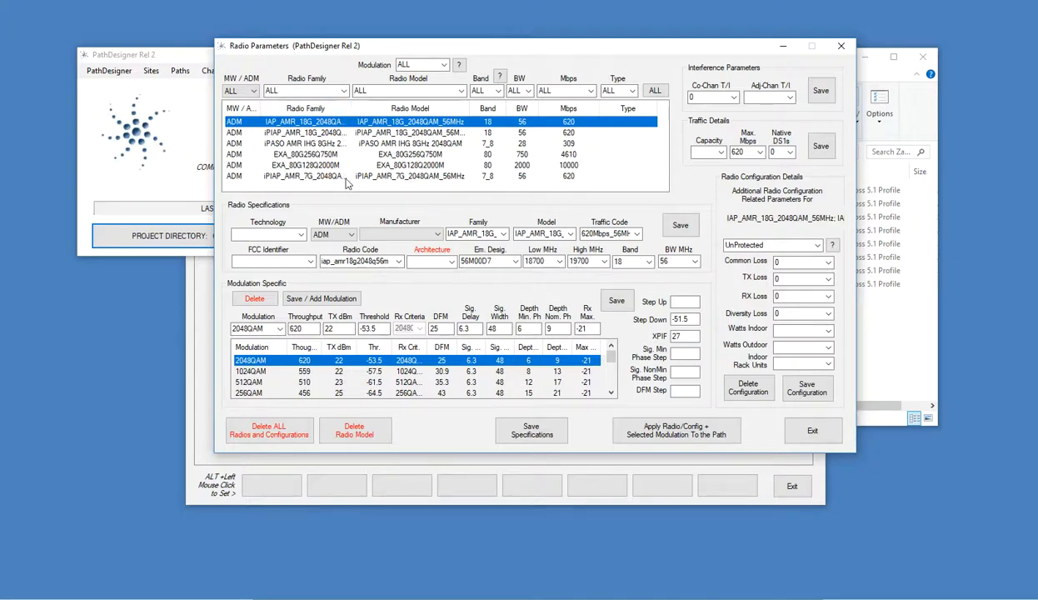
{"action": "left_click", "coordinate": [377, 154]}
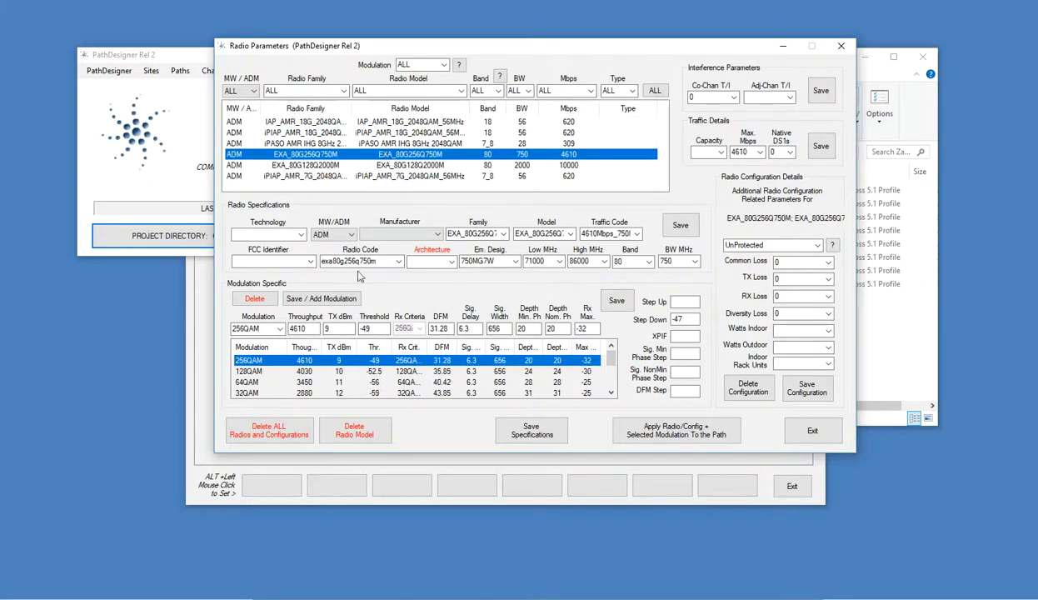
{"action": "left_click", "coordinate": [307, 381]}
{"action": "scroll", "coordinate": [309, 382], "scroll_direction": "down", "scroll_amount": 2}
{"action": "left_click", "coordinate": [309, 382]}
{"action": "left_click", "coordinate": [310, 382]}
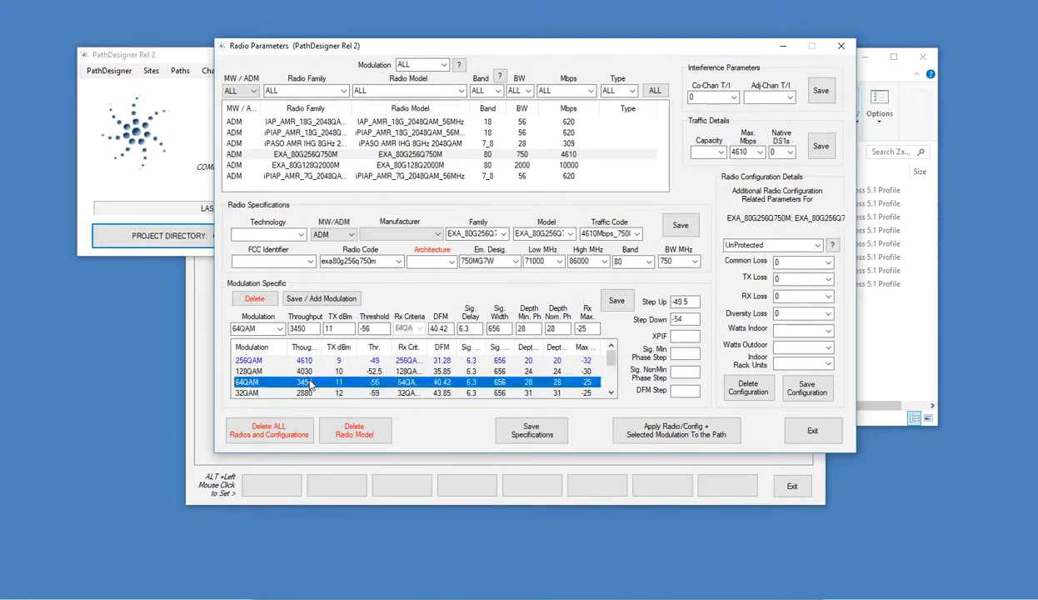
{"action": "left_click", "coordinate": [813, 431]}
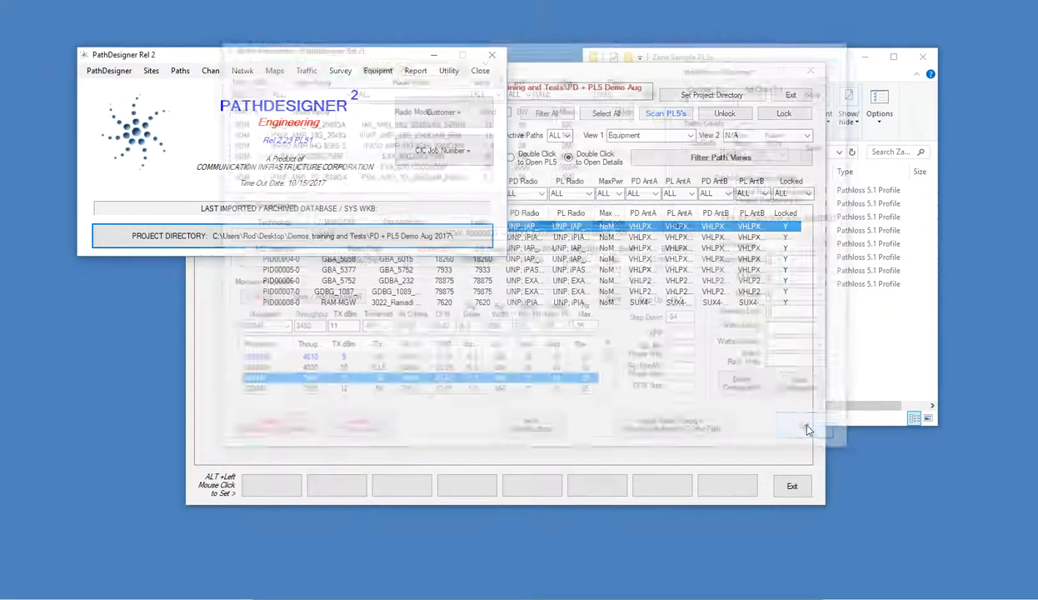
Step: Unlock all imported paths in the Path Manager, from PID00001-0 through PID00008-0
{"action": "left_click", "coordinate": [595, 143]}
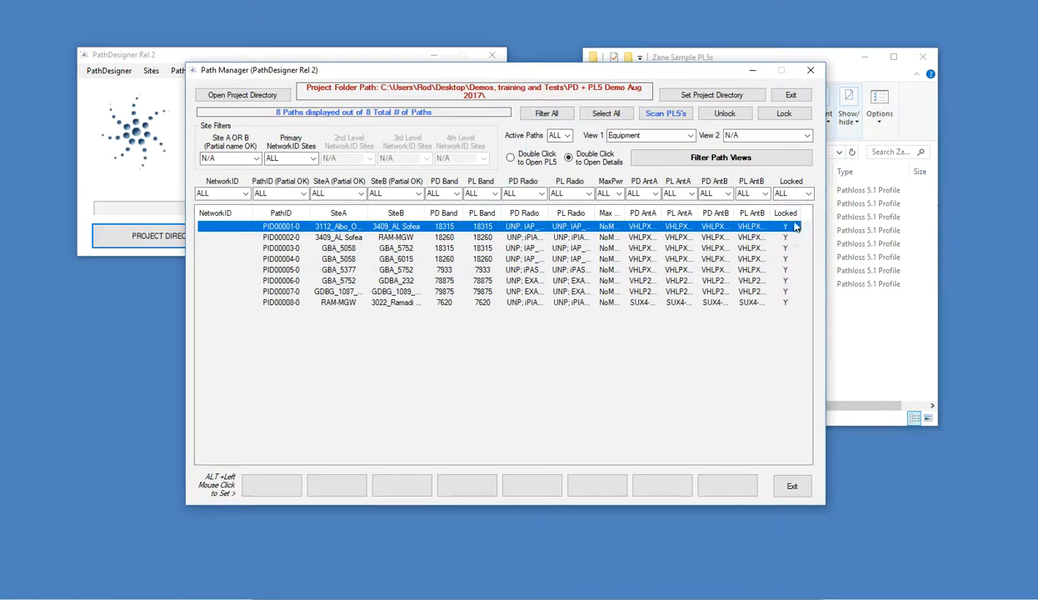
{"action": "left_click", "coordinate": [660, 305], "text": "shift"}
{"action": "left_click", "coordinate": [724, 113]}
Step: Open the path details for the GBA_5058 to GBA_5752 path, PID00003-0
{"action": "left_click", "coordinate": [767, 247]}
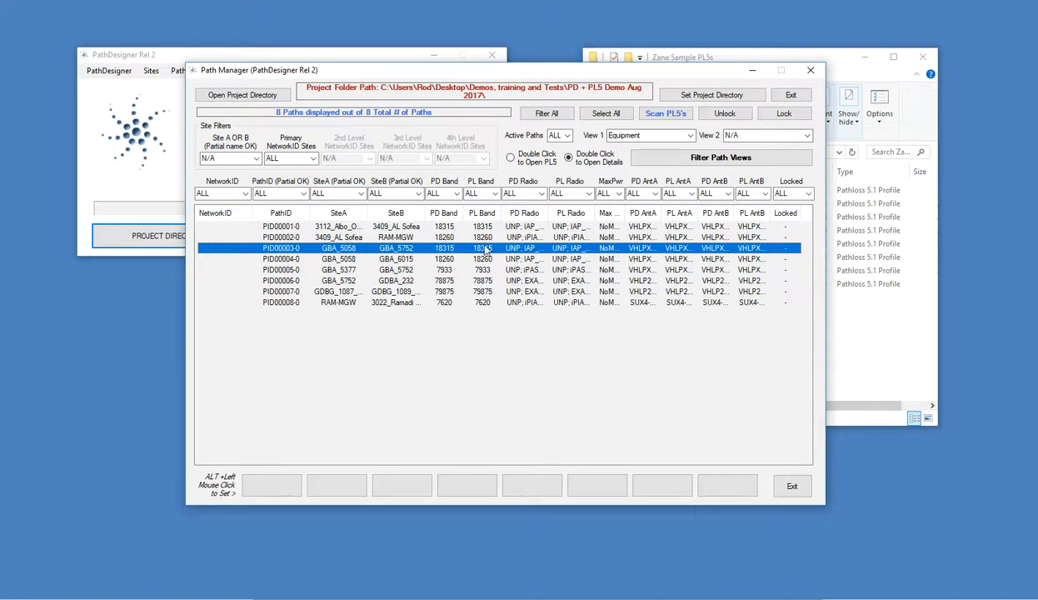
{"action": "double_click", "coordinate": [408, 250]}
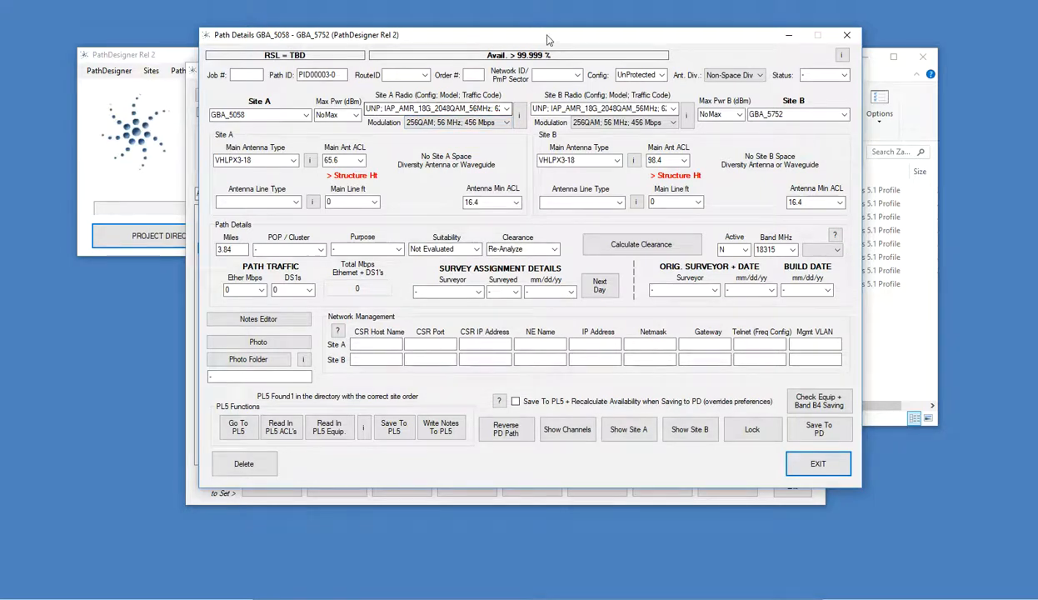
{"action": "left_click_drag", "start_coordinate": [549, 40], "coordinate": [549, 28]}
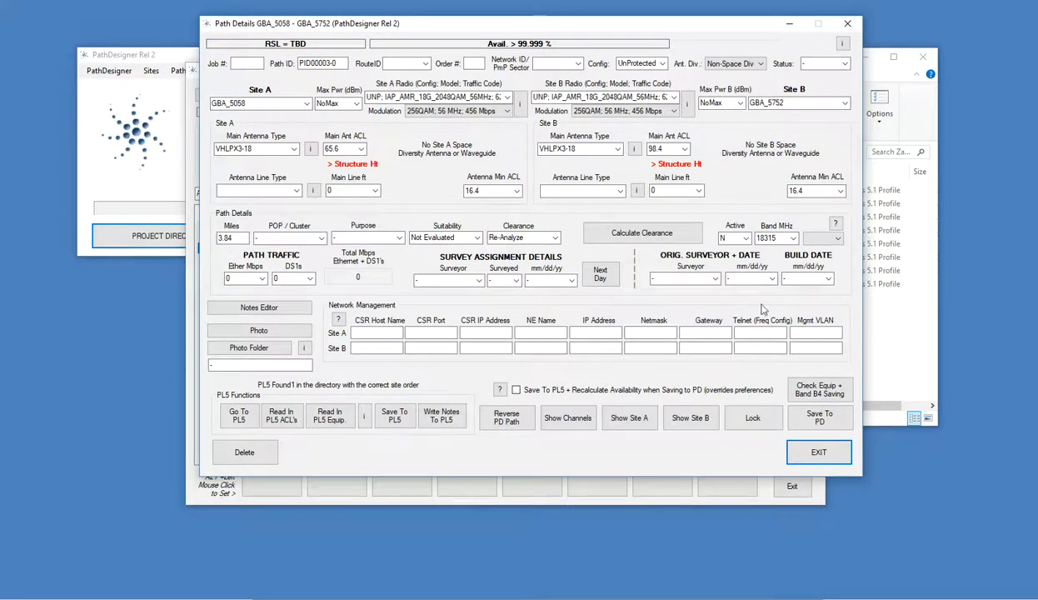
Step: Examine the path's PL5 file in Pathloss 5, including the adaptive modulation radio data for GBA_5058, and close it
{"action": "left_click", "coordinate": [252, 419]}
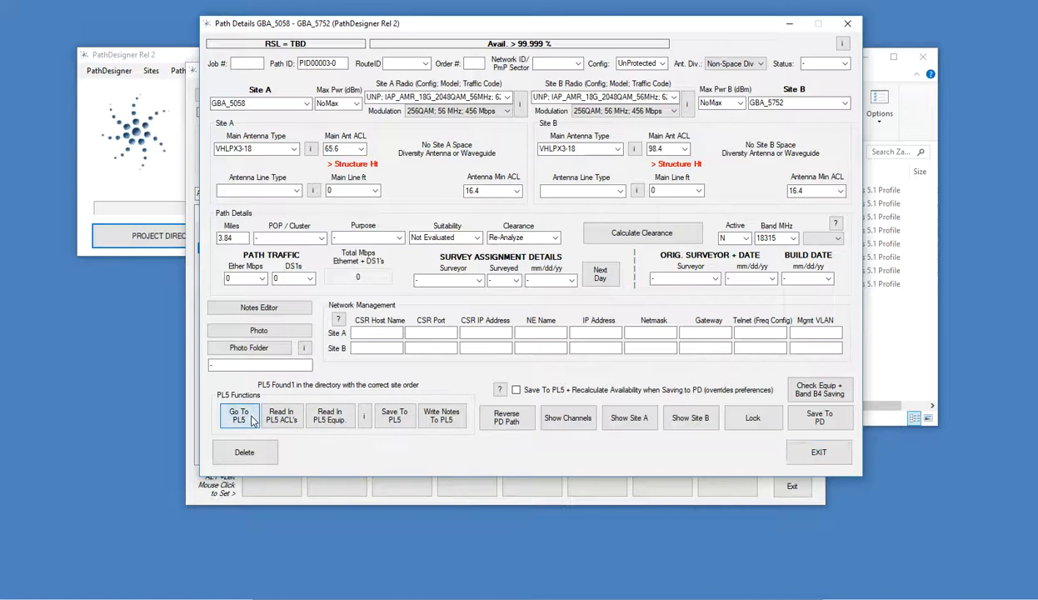
{"action": "left_click_drag", "start_coordinate": [573, 57], "coordinate": [552, 131]}
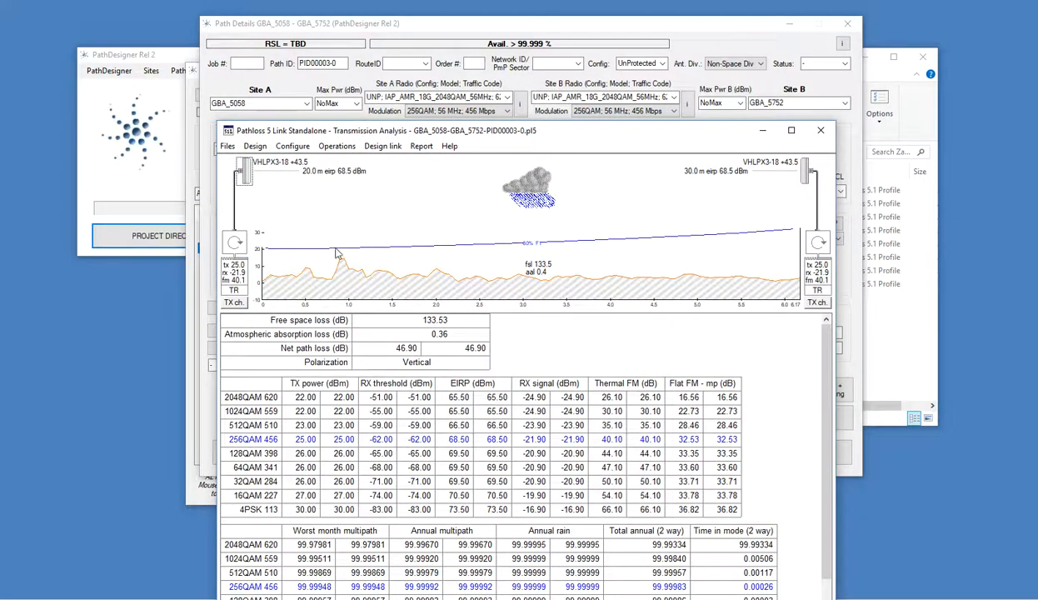
{"action": "left_click", "coordinate": [236, 275]}
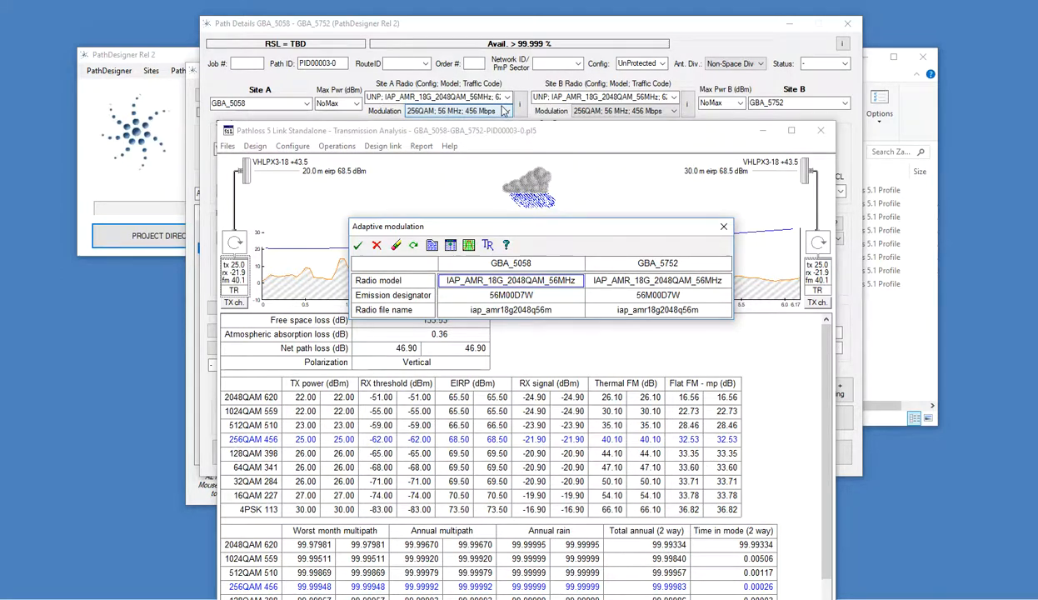
{"action": "left_click", "coordinate": [357, 247]}
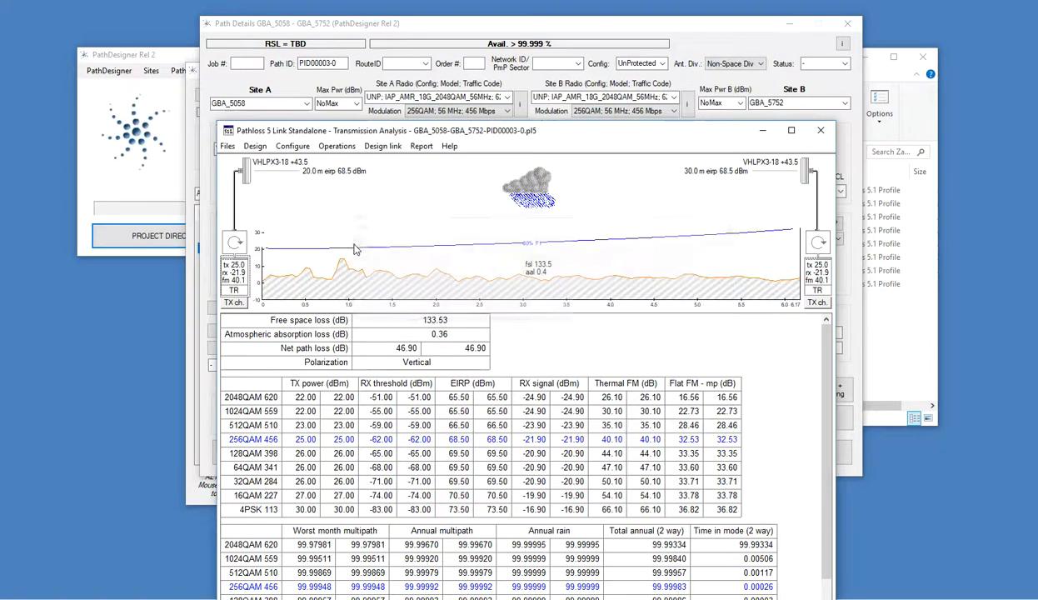
{"action": "left_click", "coordinate": [828, 134]}
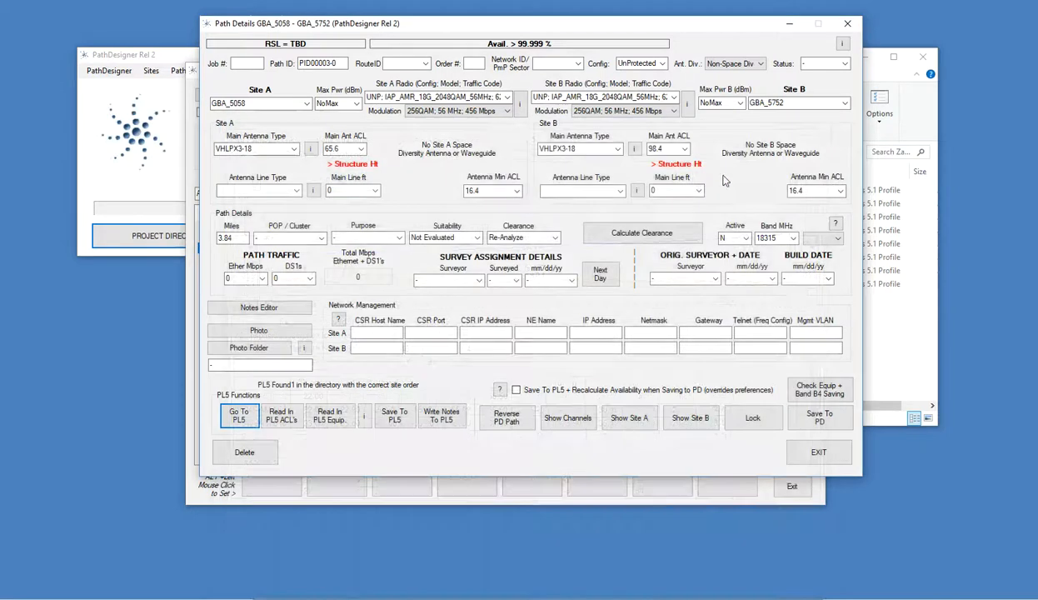
Step: Clear the radios and main antennas of both sites on the GBA_5058 to GBA_5752 path and save the path to PathDesigner
{"action": "left_click", "coordinate": [229, 418]}
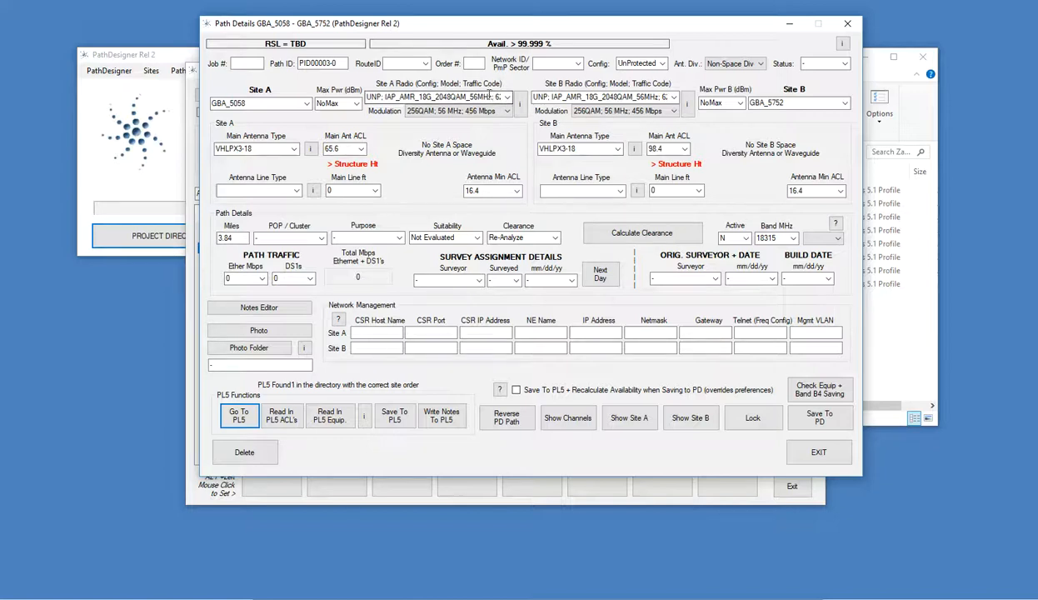
{"action": "left_click", "coordinate": [508, 98]}
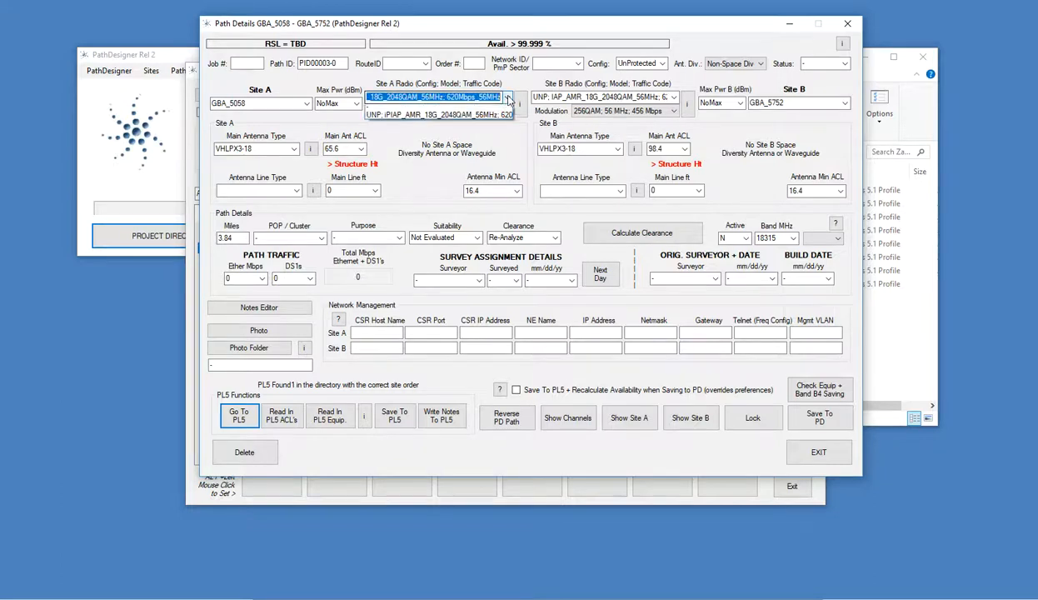
{"action": "left_click", "coordinate": [382, 109]}
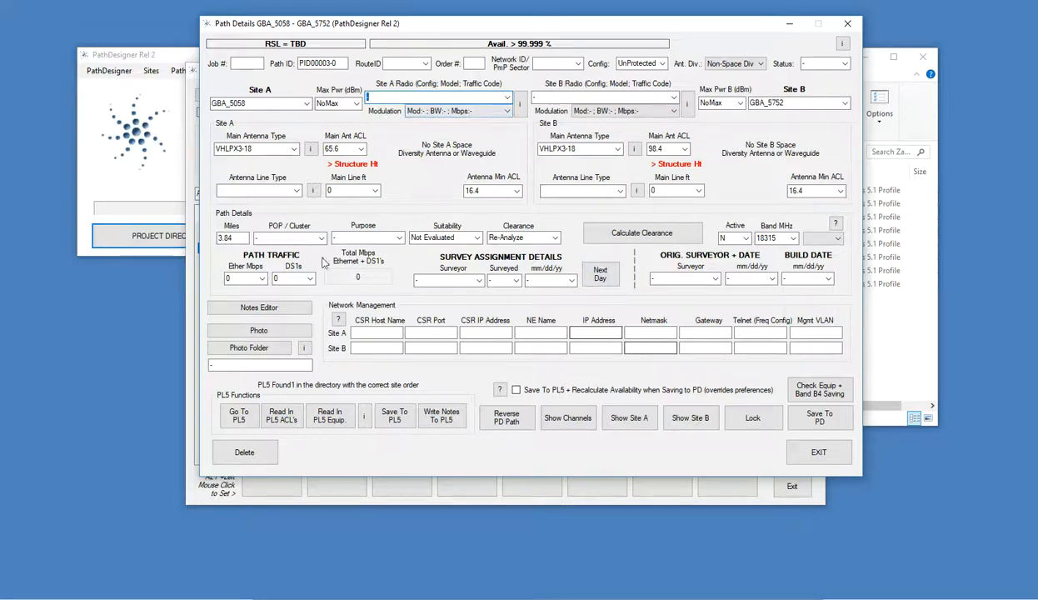
{"action": "left_click", "coordinate": [295, 149]}
{"action": "left_click", "coordinate": [277, 161]}
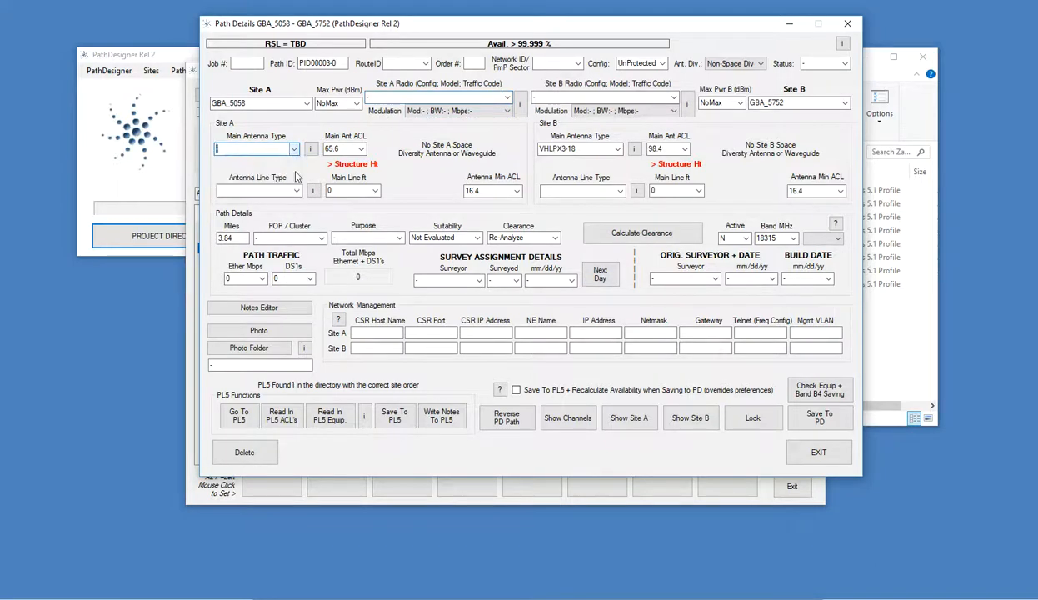
{"action": "left_click", "coordinate": [611, 150]}
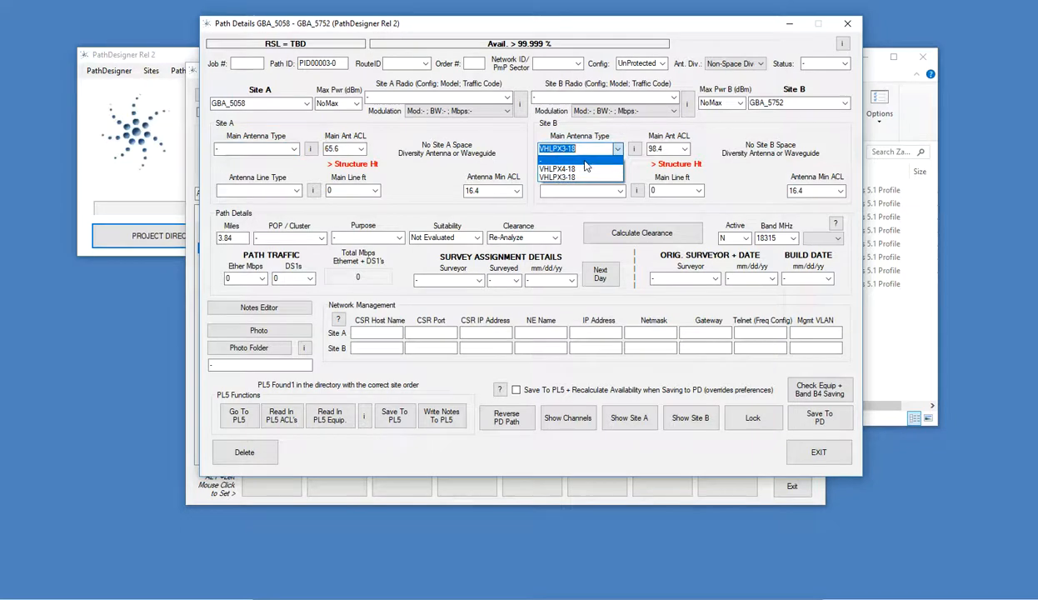
{"action": "left_click", "coordinate": [607, 161]}
{"action": "left_click", "coordinate": [837, 424]}
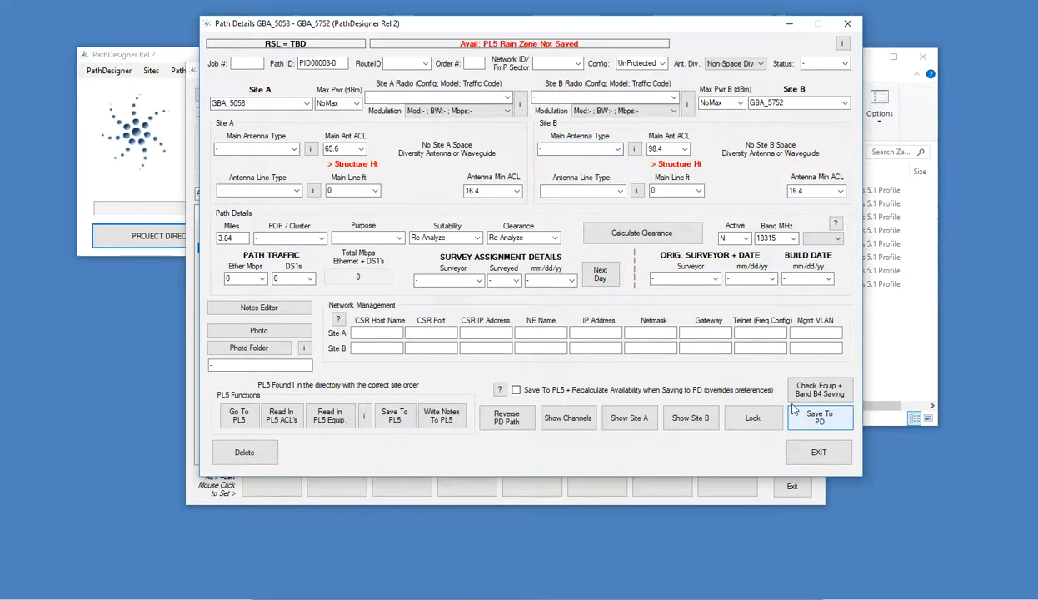
Step: Read the radio and antenna equipment in from the PL5 file, updating the transmit power, and save the path to PathDesigner
{"action": "left_click_drag", "start_coordinate": [400, 23], "coordinate": [441, 43]}
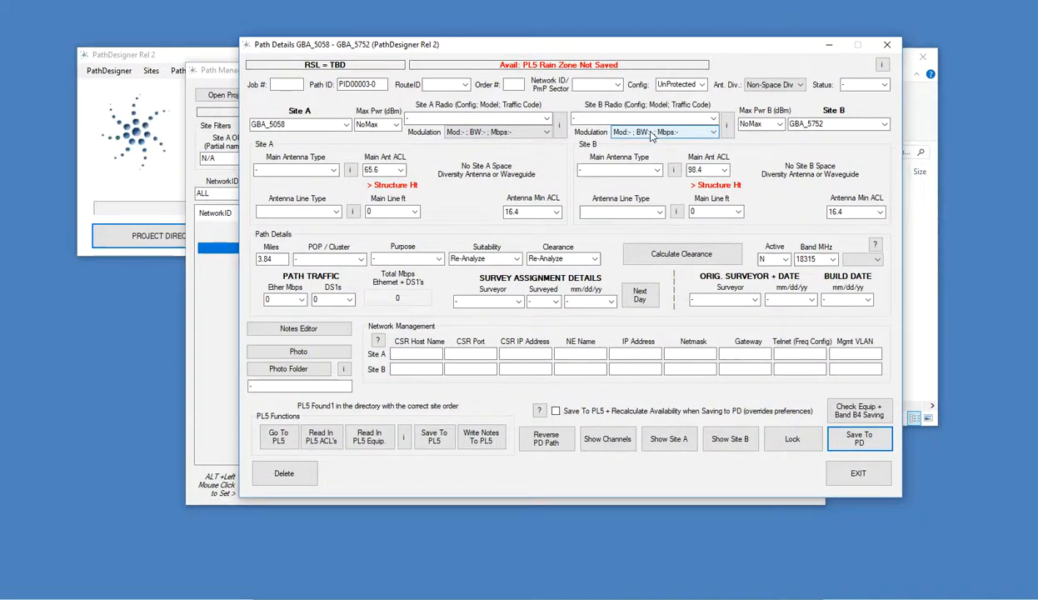
{"action": "left_click", "coordinate": [364, 442]}
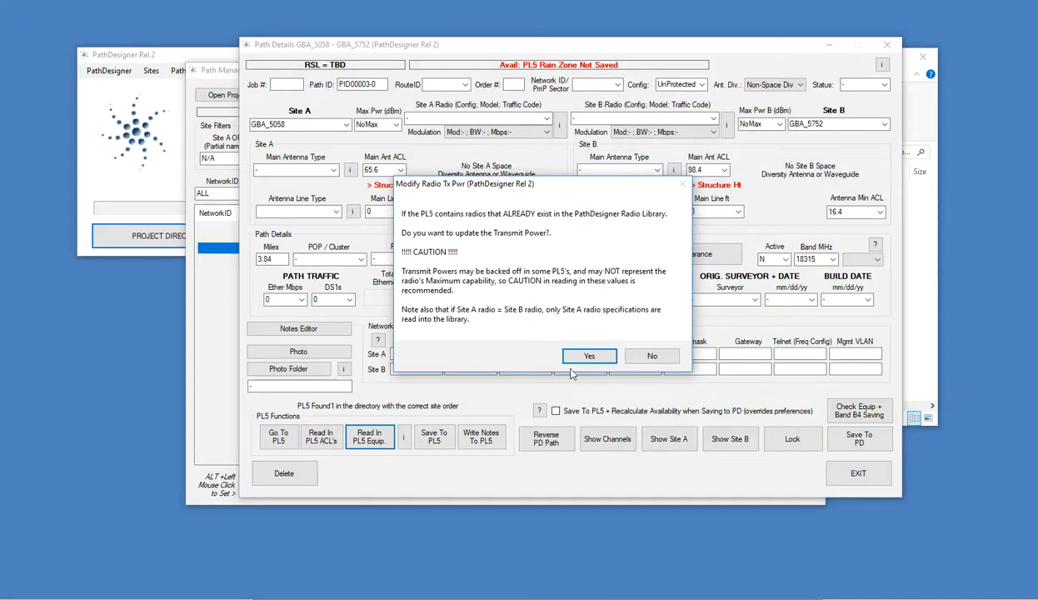
{"action": "left_click", "coordinate": [580, 358]}
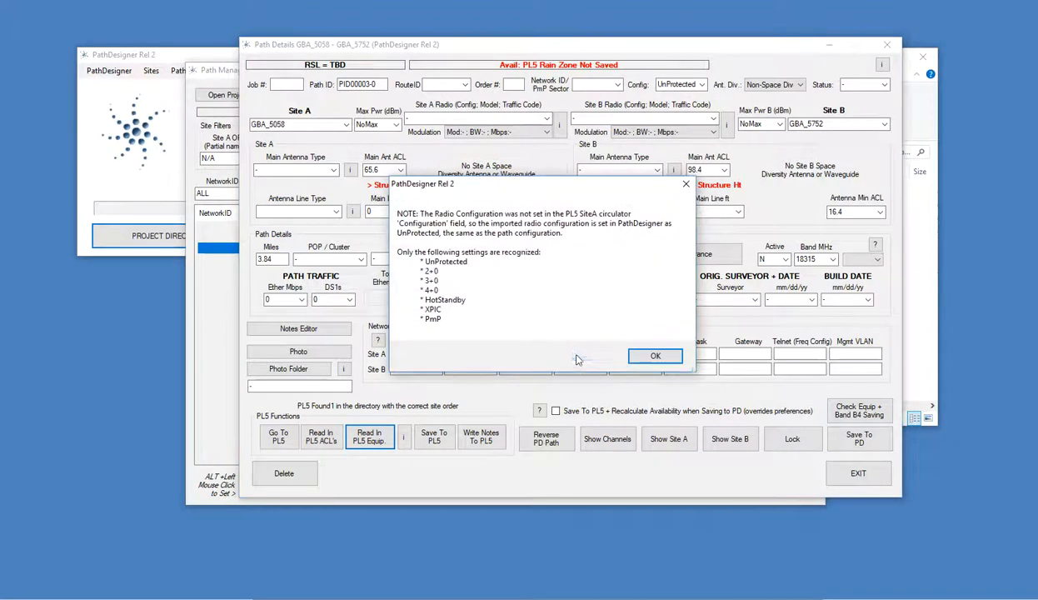
{"action": "left_click", "coordinate": [666, 358]}
{"action": "left_click", "coordinate": [642, 351]}
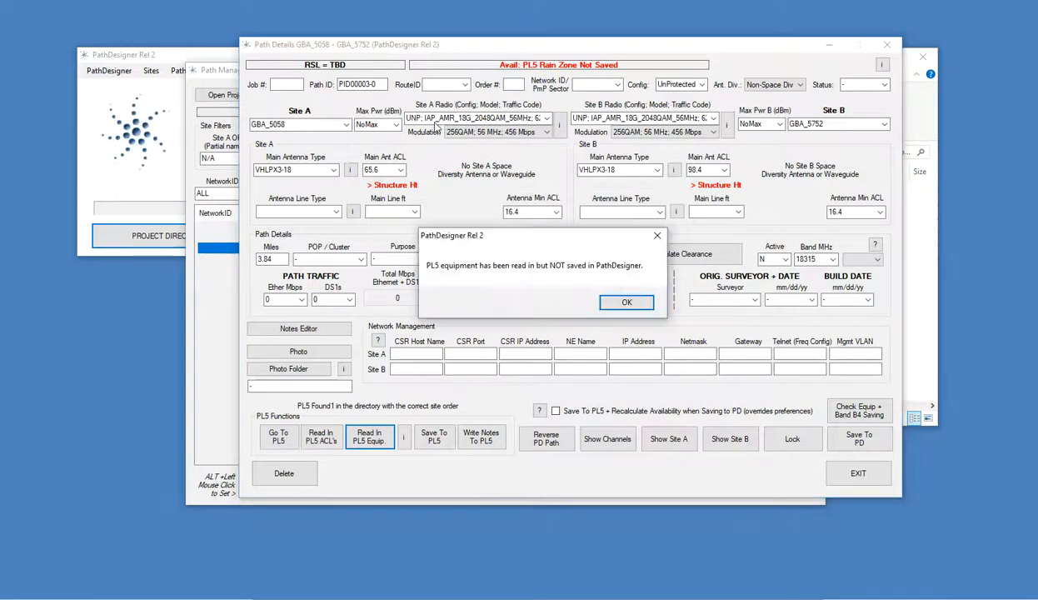
{"action": "left_click", "coordinate": [625, 302]}
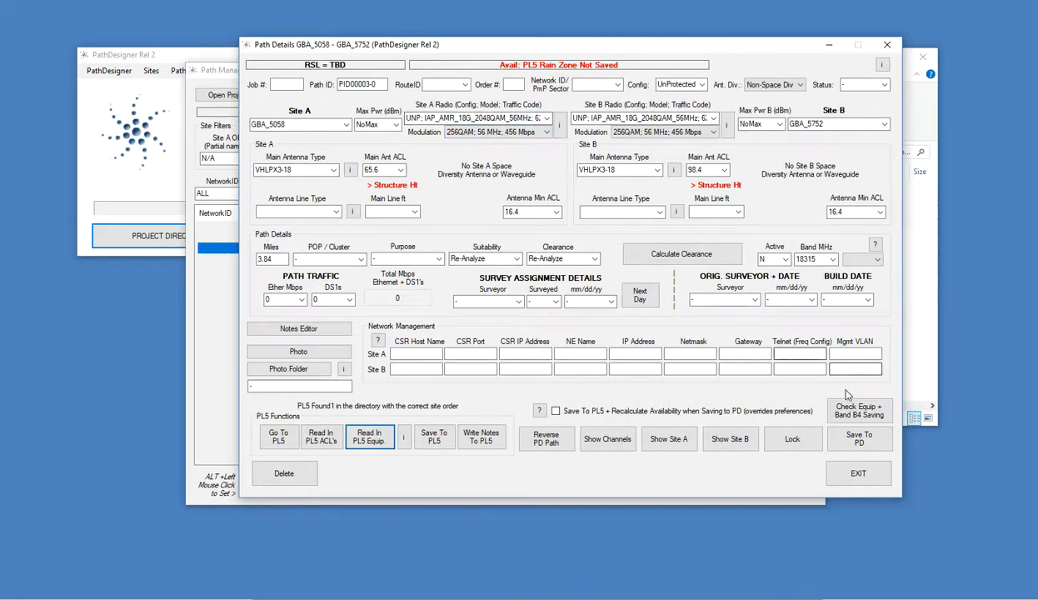
{"action": "left_click", "coordinate": [858, 438]}
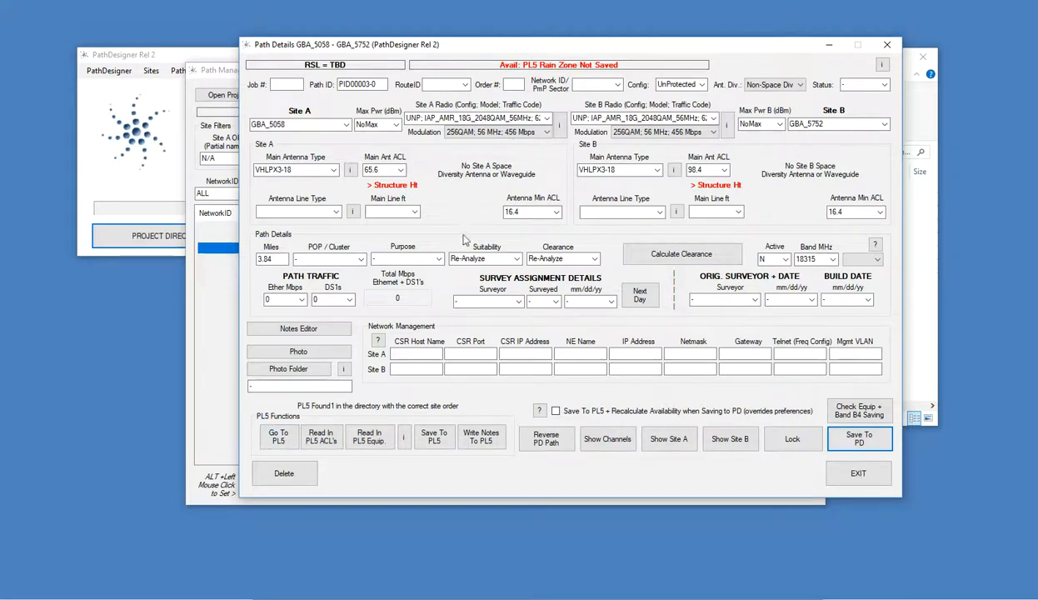
Step: Open the path's PL5 file in Pathloss 5 and erase the radio model of both sites in the adaptive modulation data
{"action": "left_click", "coordinate": [279, 439]}
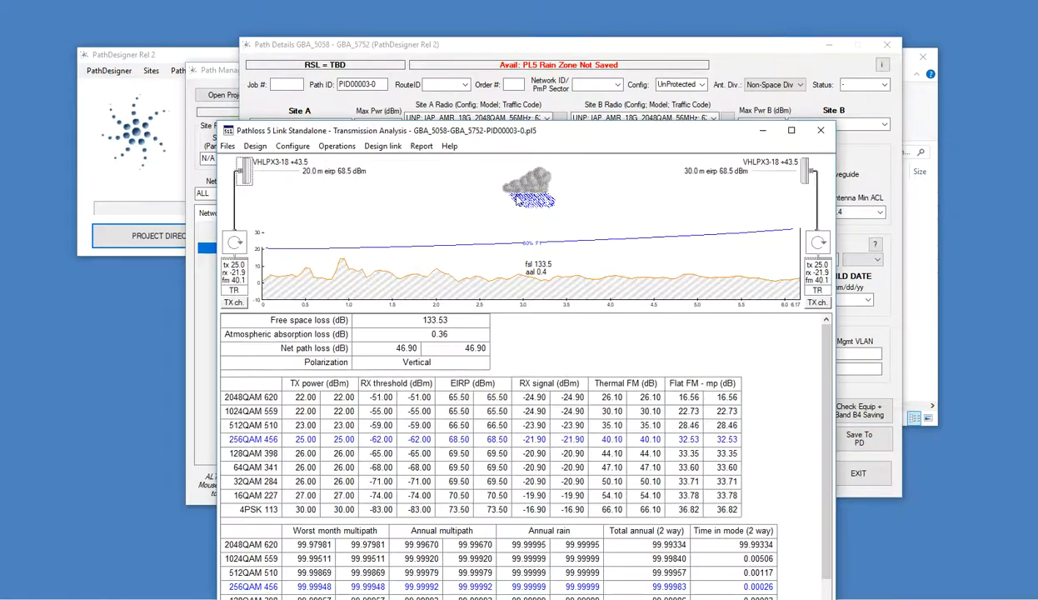
{"action": "left_click_drag", "start_coordinate": [579, 80], "coordinate": [554, 46]}
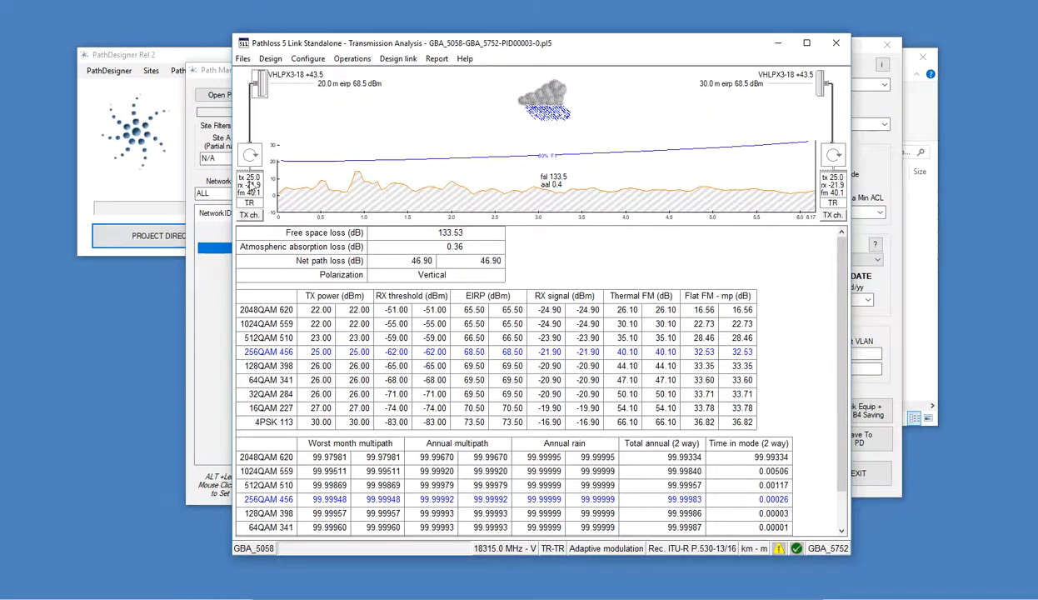
{"action": "left_click", "coordinate": [252, 185]}
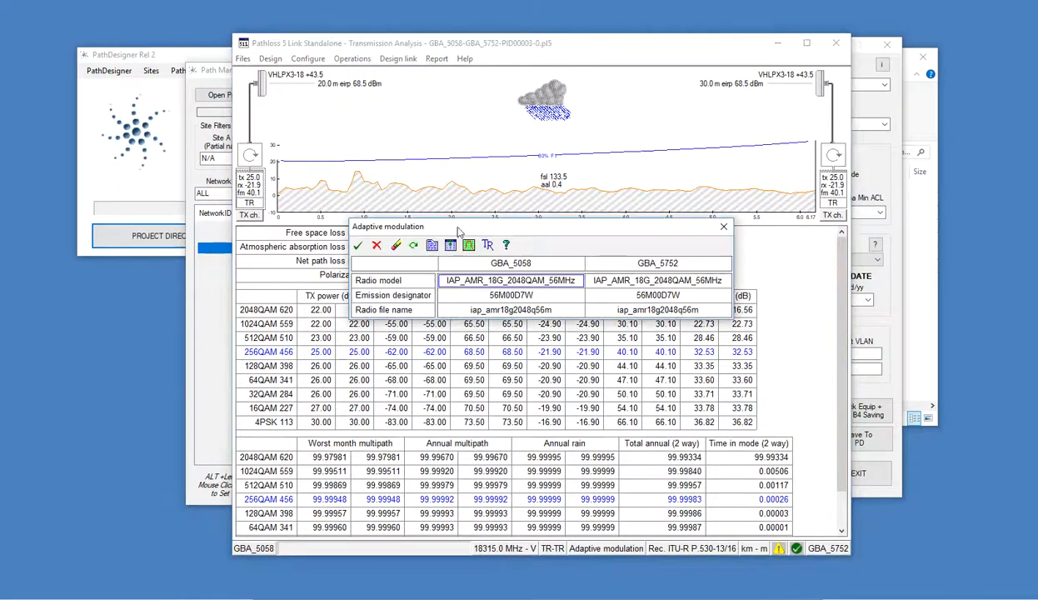
{"action": "double_click", "coordinate": [560, 280]}
{"action": "key", "text": "Delete"}
{"action": "left_click", "coordinate": [671, 283]}
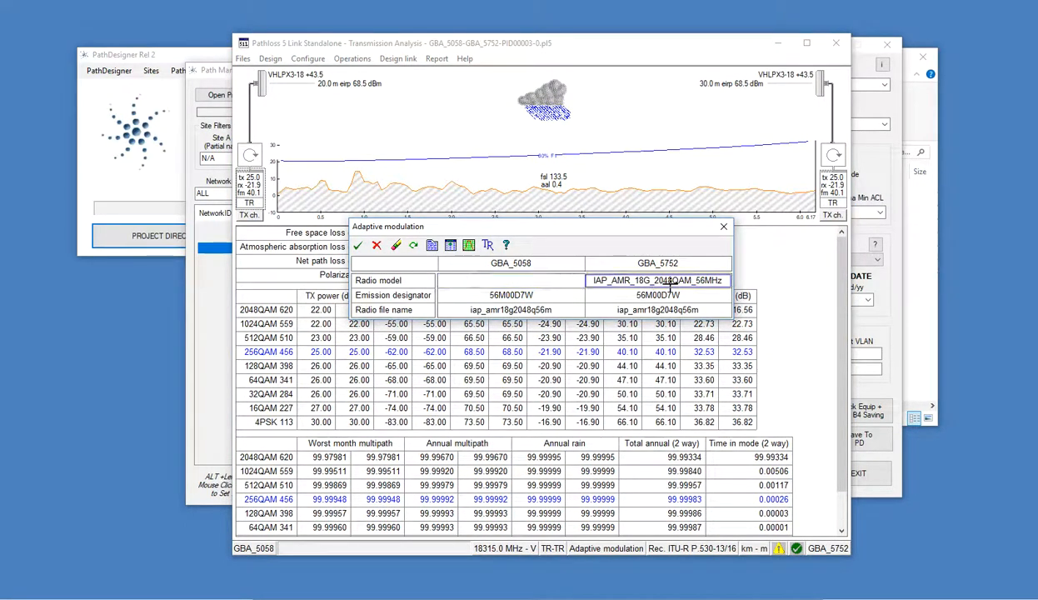
{"action": "double_click", "coordinate": [671, 284]}
{"action": "key", "text": "Delete"}
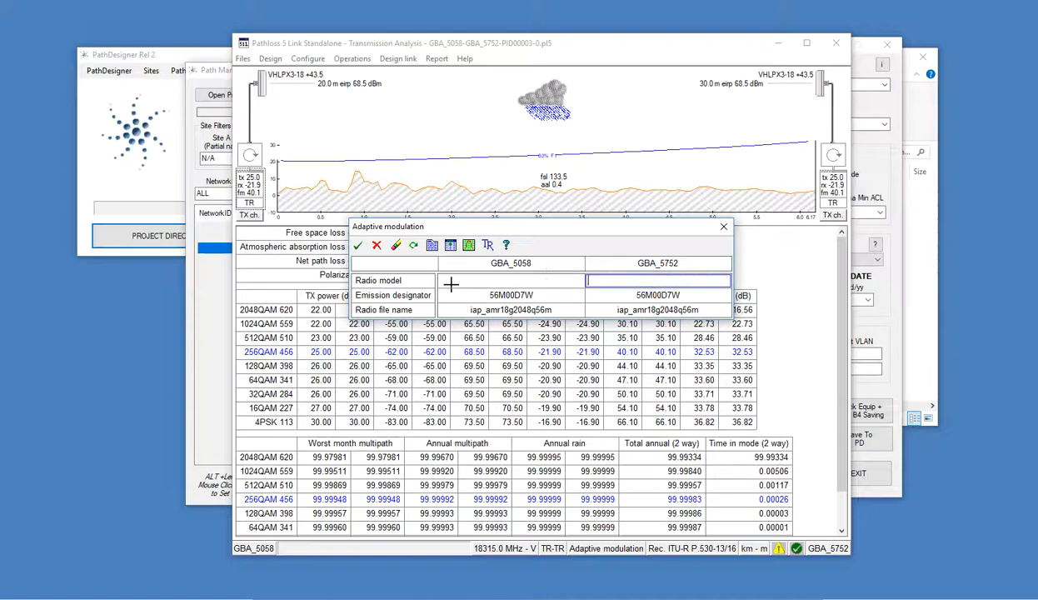
Step: Erase the emission designators and radio file names of both sites in the adaptive modulation data and accept the changes
{"action": "left_click", "coordinate": [513, 295]}
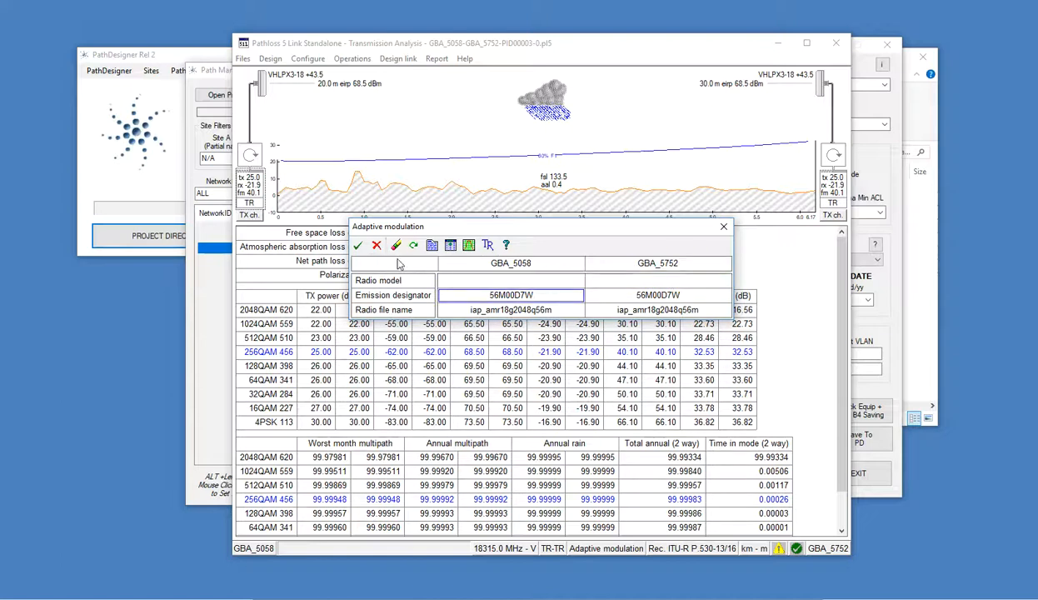
{"action": "left_click", "coordinate": [395, 244]}
{"action": "left_click", "coordinate": [634, 295]}
{"action": "left_click", "coordinate": [395, 244]}
{"action": "left_click", "coordinate": [512, 310]}
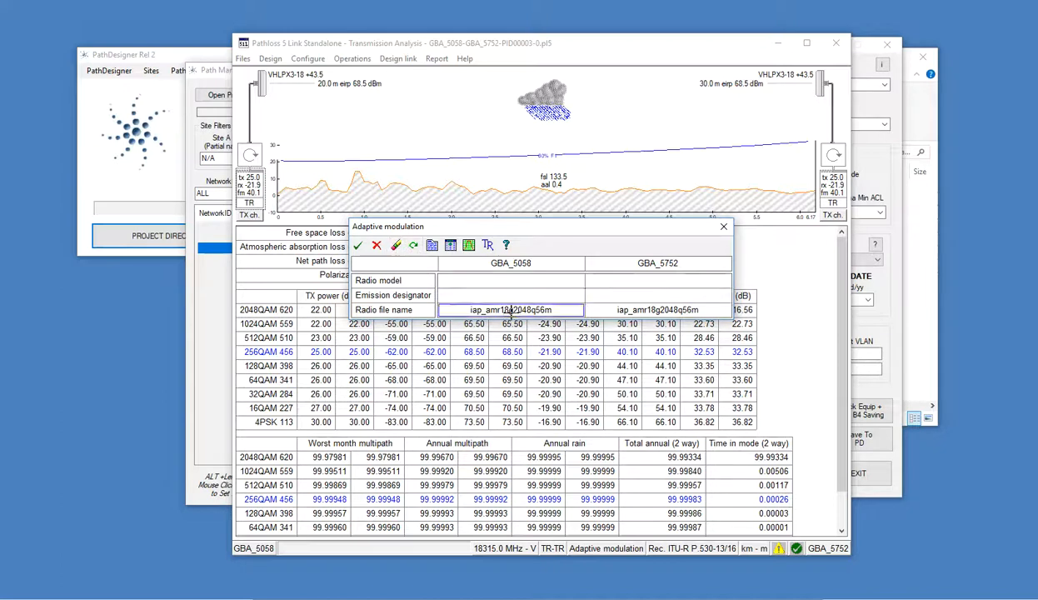
{"action": "left_click", "coordinate": [395, 244]}
{"action": "left_click", "coordinate": [700, 306]}
{"action": "left_click", "coordinate": [395, 245]}
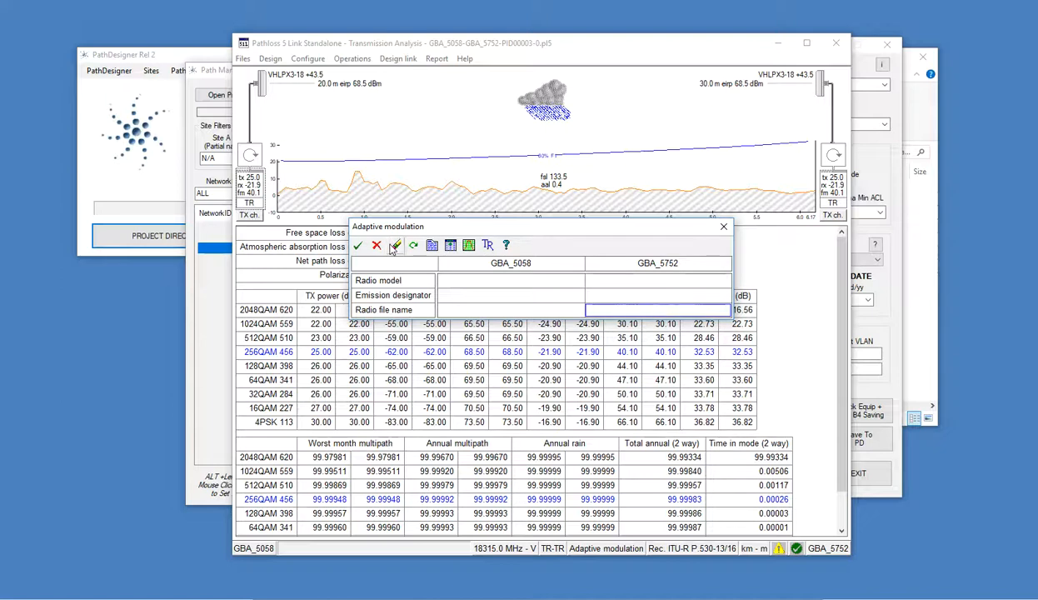
{"action": "left_click", "coordinate": [357, 245]}
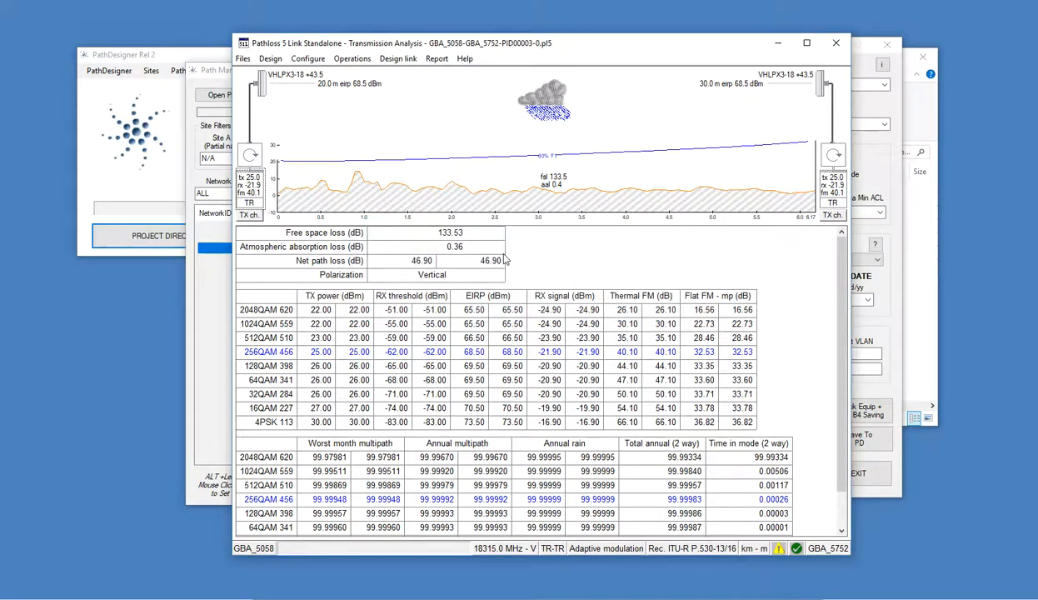
Step: Recheck the adaptive modulation data for GBA_5058 and close the PL5 file without saving the changes
{"action": "left_click", "coordinate": [241, 190]}
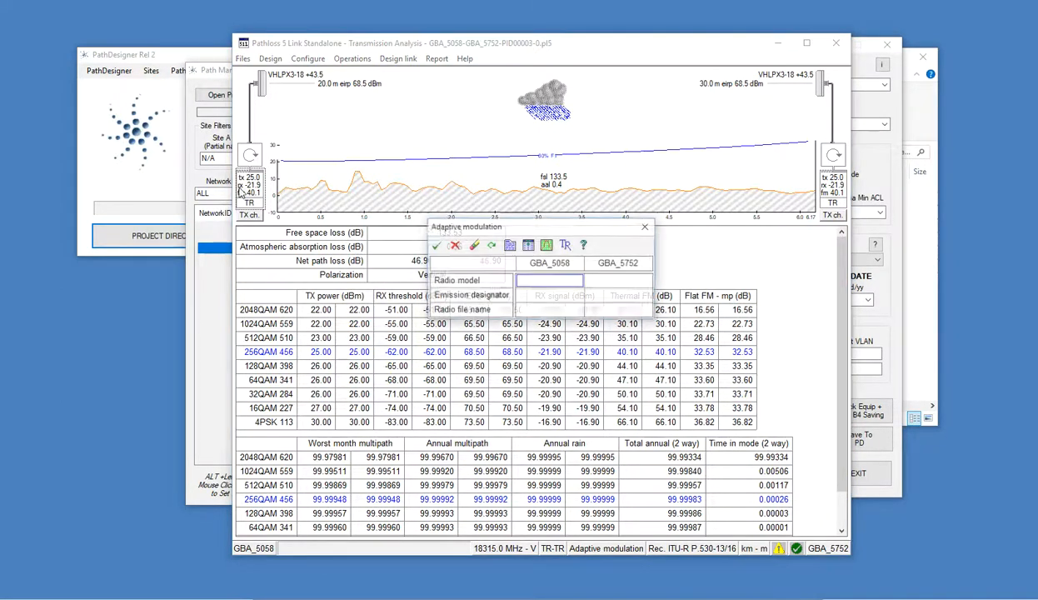
{"action": "left_click", "coordinate": [435, 243]}
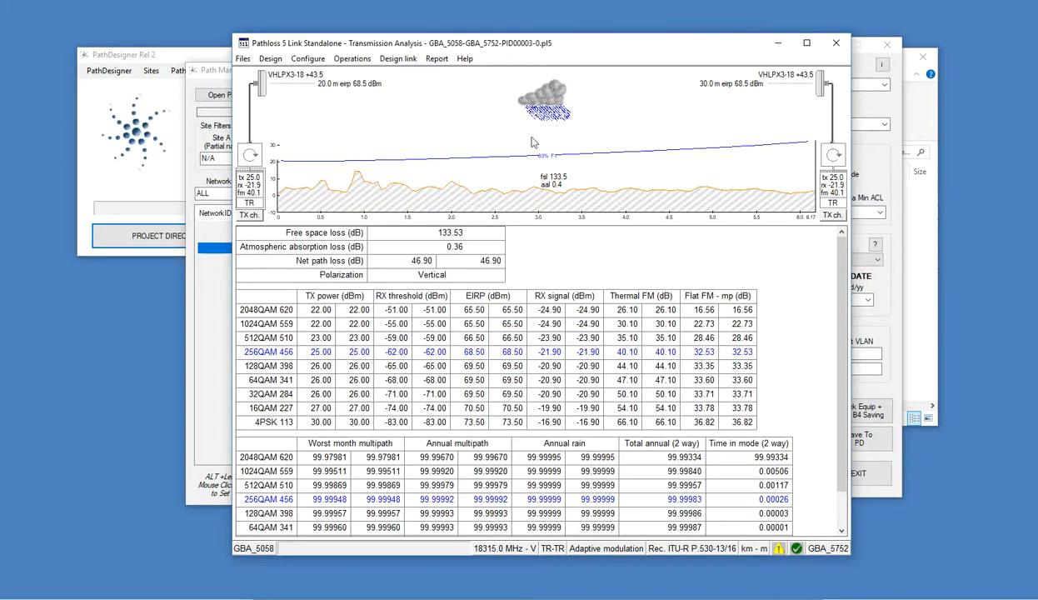
{"action": "left_click", "coordinate": [835, 43]}
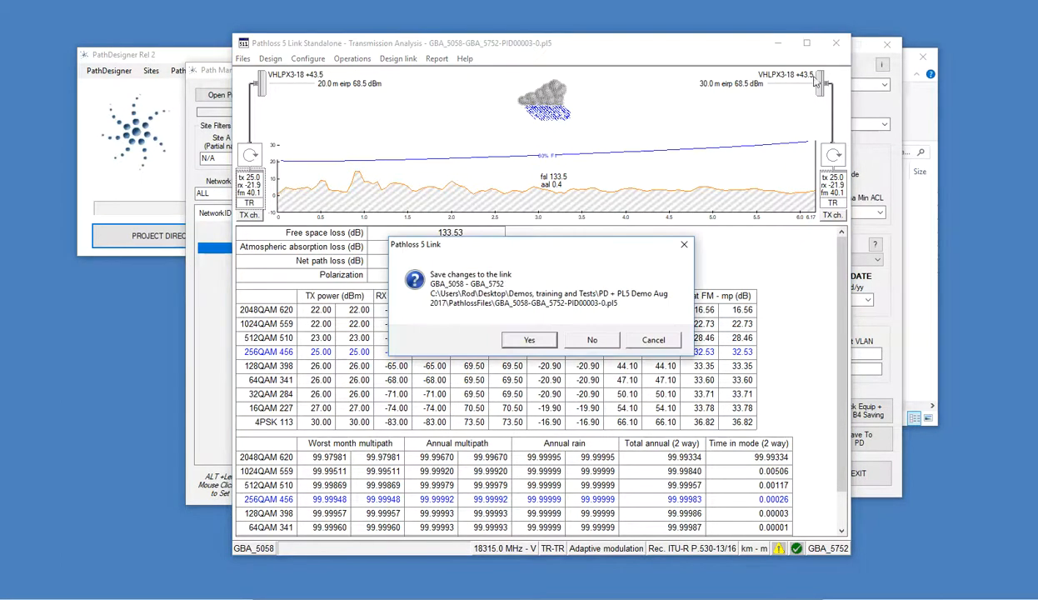
{"action": "left_click", "coordinate": [590, 339]}
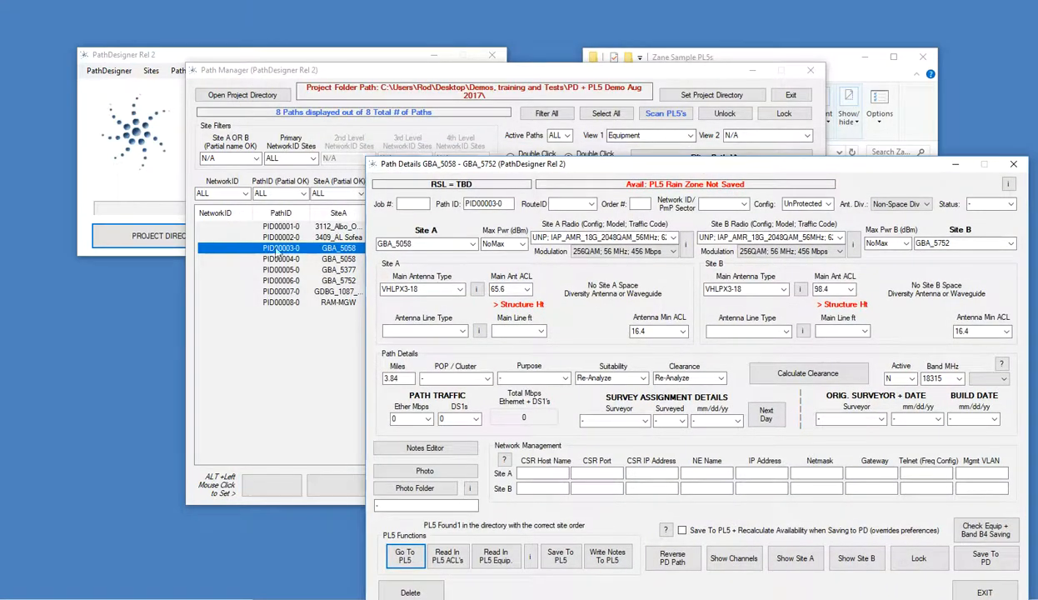
Step: Clear the PL5 equipment of path PID00003-0 from PathDesigner and check the path's file in Pathloss 5
{"action": "left_click", "coordinate": [277, 251]}
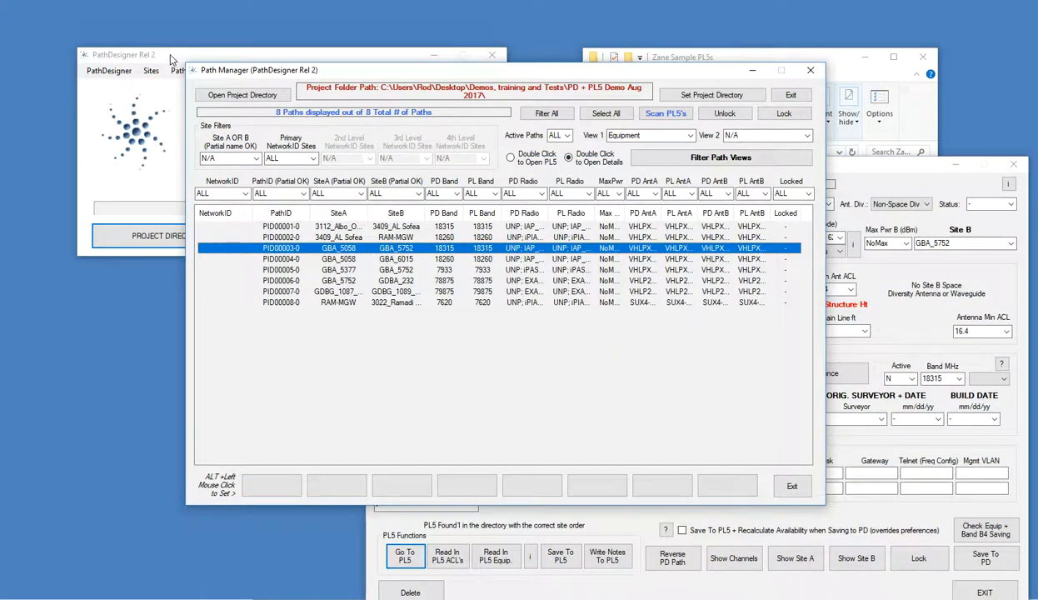
{"action": "left_click_drag", "start_coordinate": [171, 60], "coordinate": [176, 34]}
{"action": "left_click", "coordinate": [384, 46]}
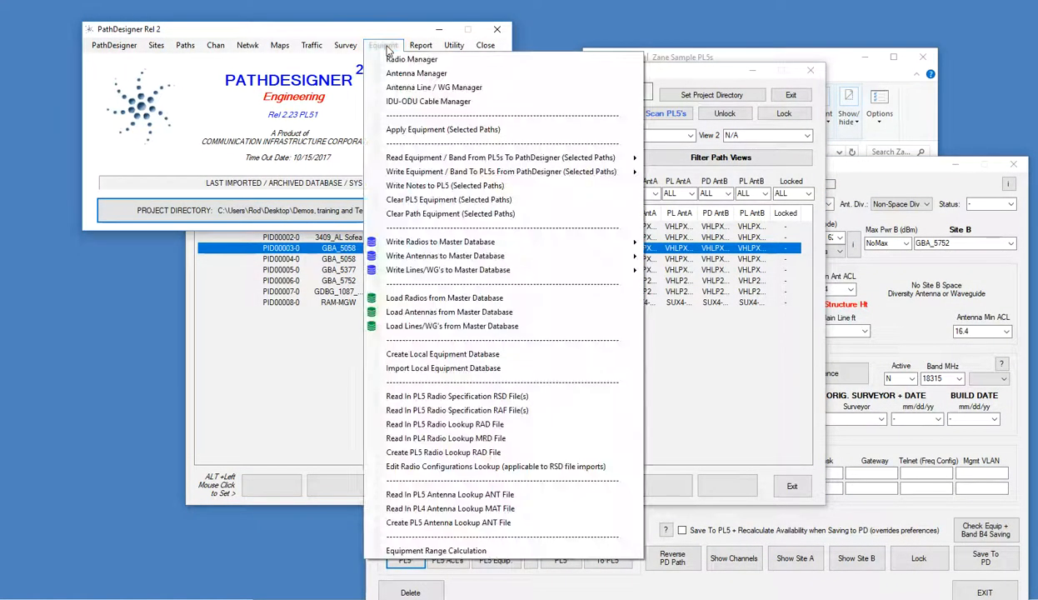
{"action": "left_click", "coordinate": [526, 205]}
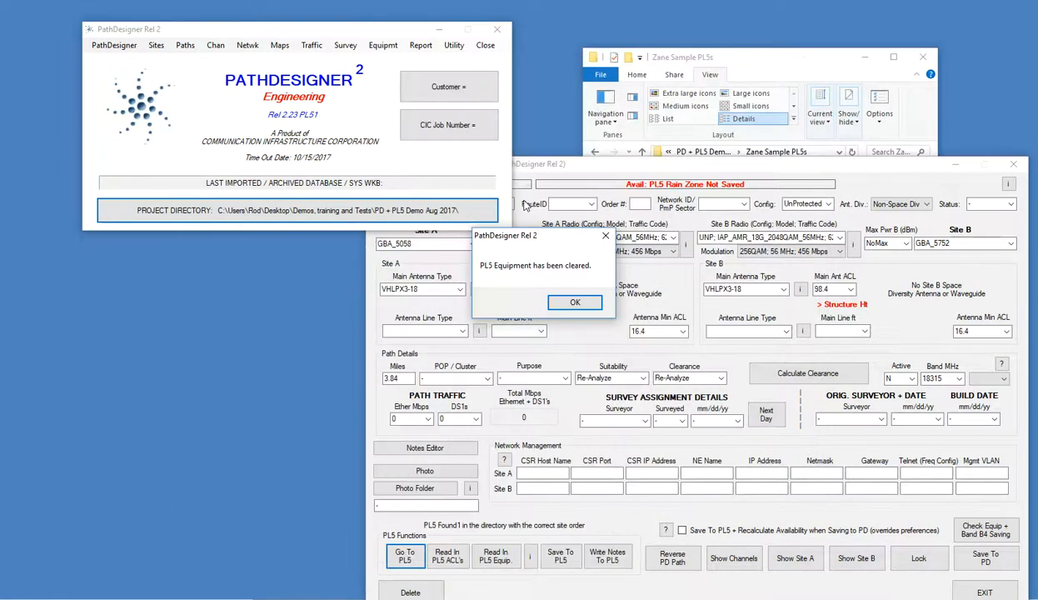
{"action": "left_click", "coordinate": [560, 298]}
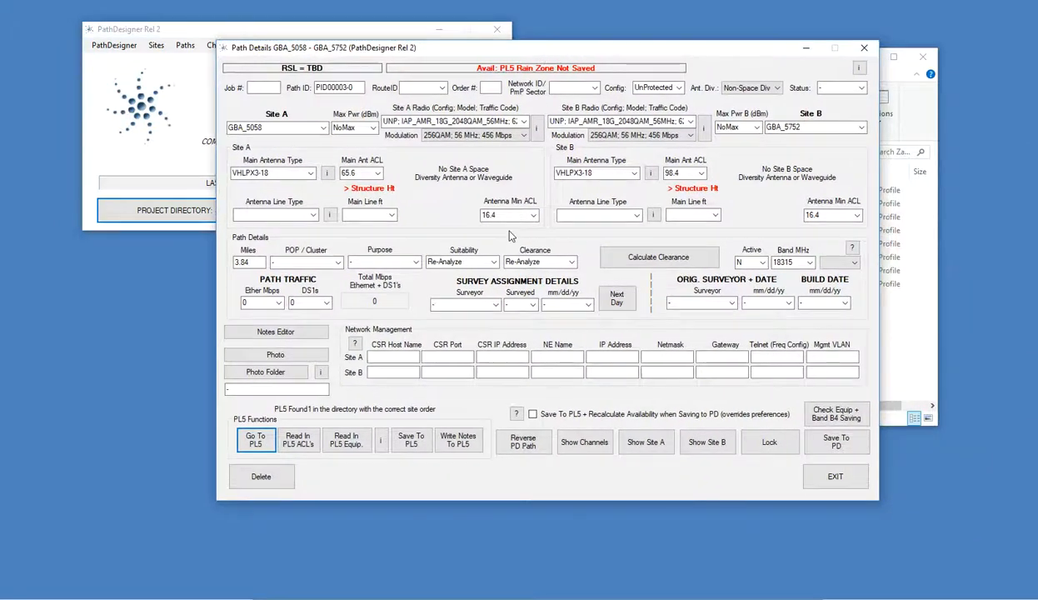
{"action": "left_click", "coordinate": [260, 439]}
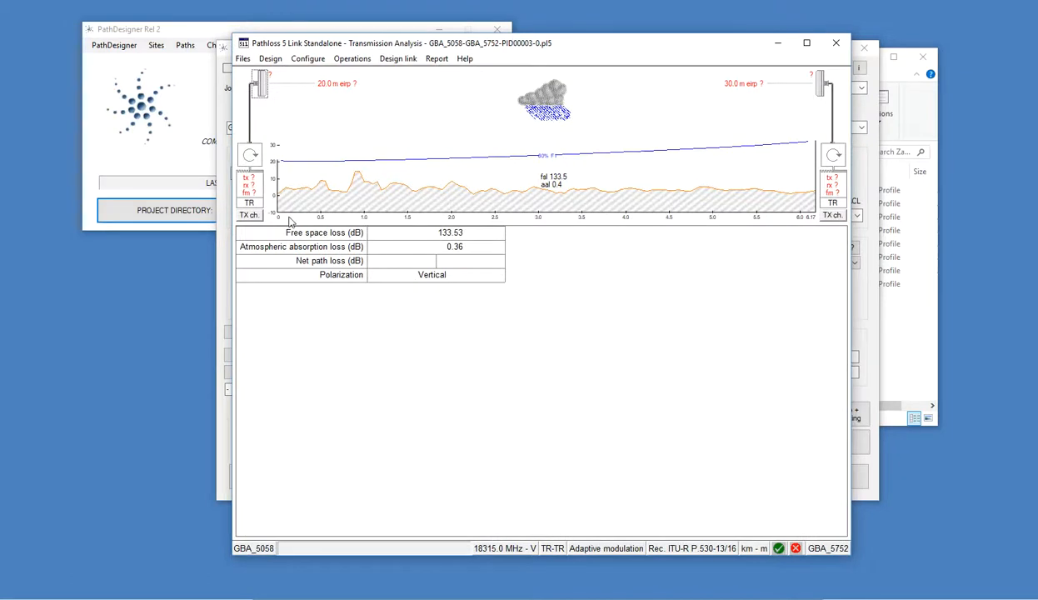
{"action": "left_click", "coordinate": [837, 43]}
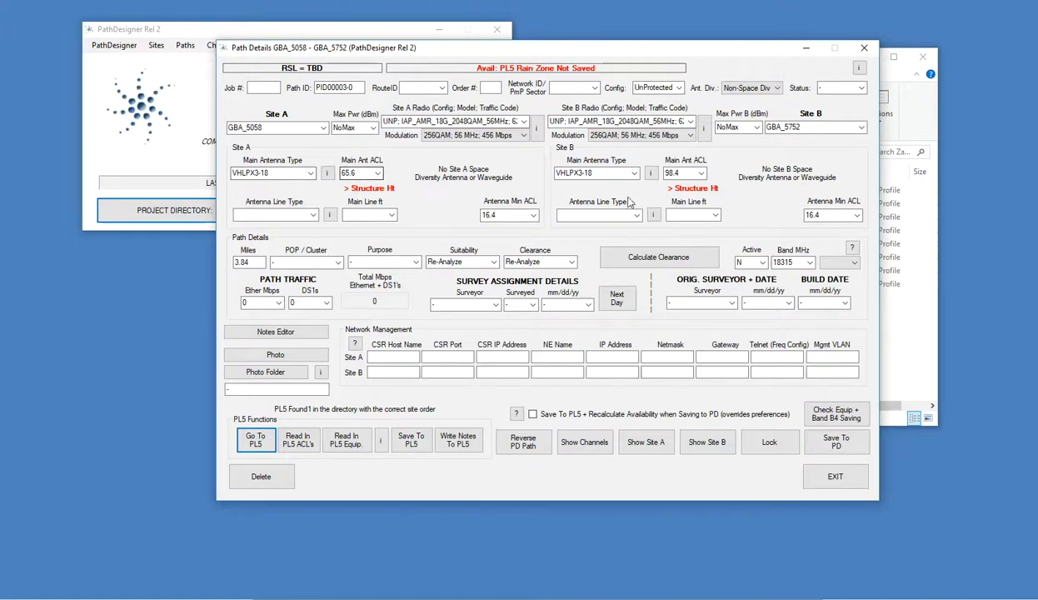
Step: Save the path's equipment from PathDesigner to the PL5 file and open its adaptive modulation radio data in Pathloss 5
{"action": "left_click", "coordinate": [413, 444]}
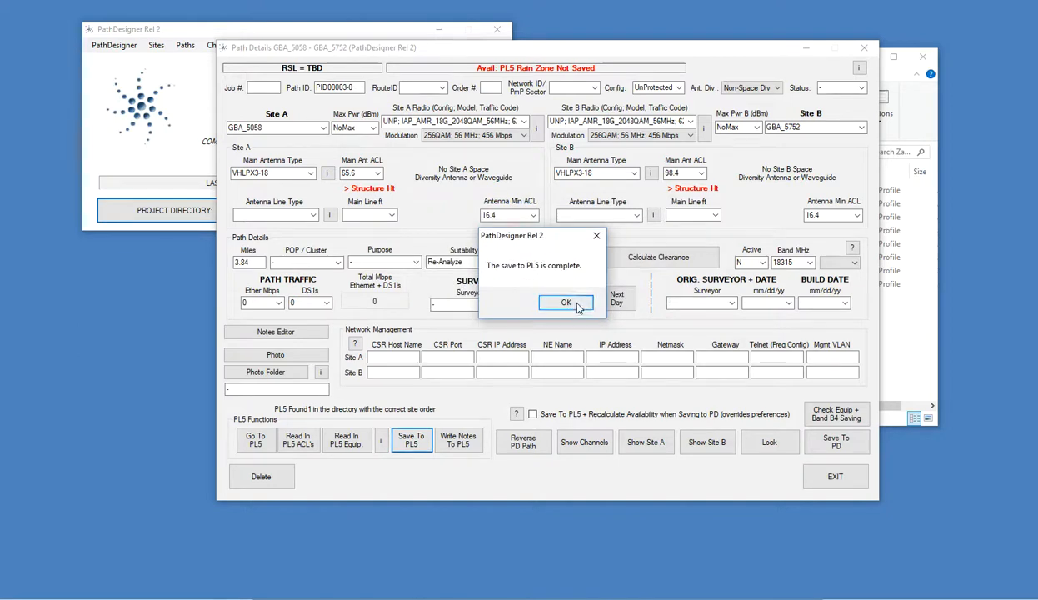
{"action": "left_click", "coordinate": [575, 301]}
{"action": "left_click", "coordinate": [258, 434]}
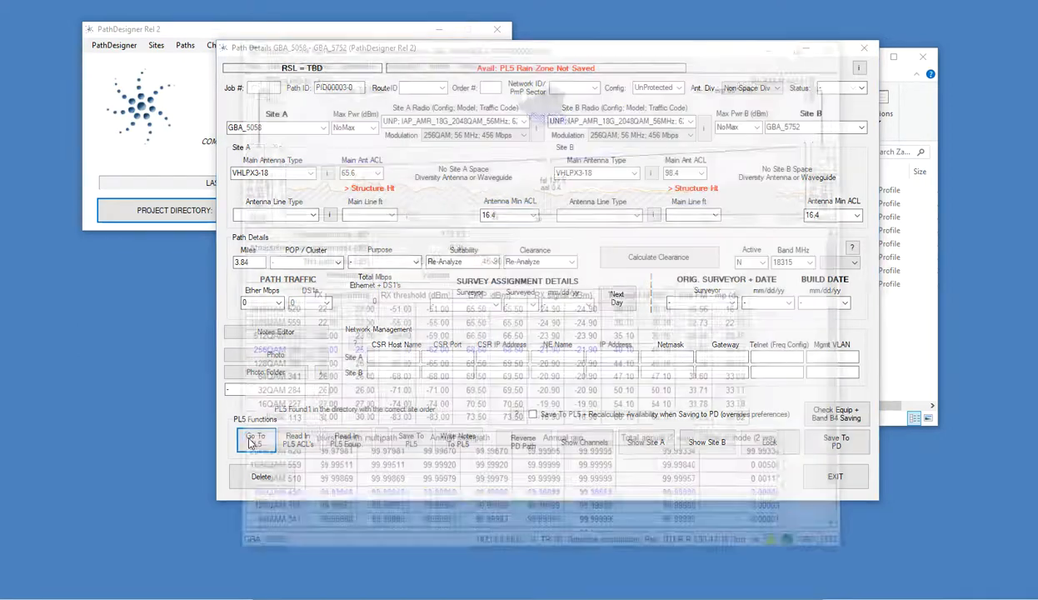
{"action": "left_click_drag", "start_coordinate": [534, 51], "coordinate": [542, 166]}
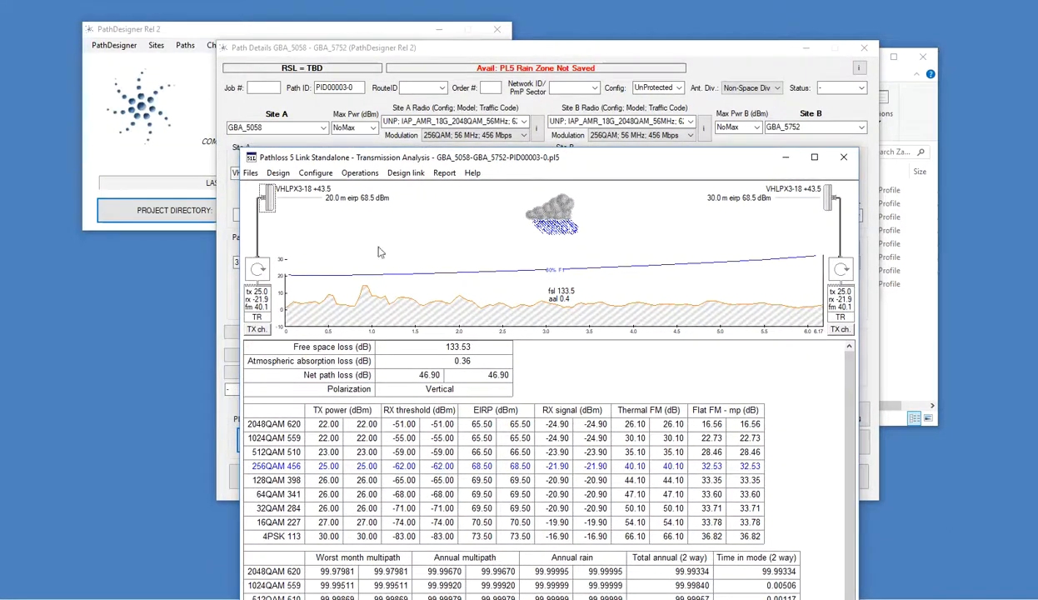
{"action": "left_click", "coordinate": [247, 306]}
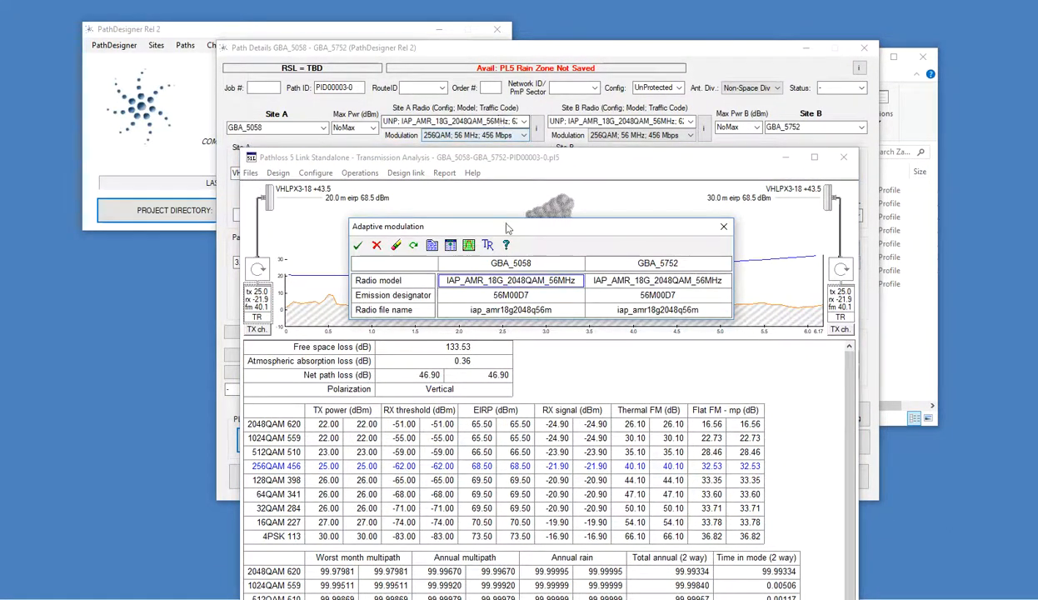
Step: Accept the adaptive modulation data, close the PL5 file and exit the details of path PID00003-0
{"action": "left_click", "coordinate": [357, 245]}
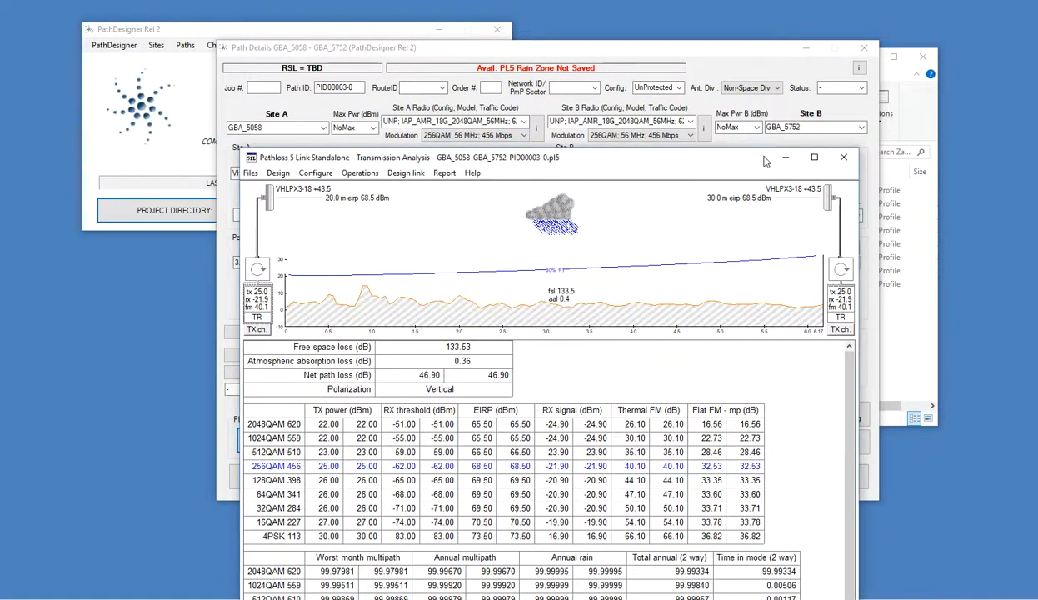
{"action": "left_click", "coordinate": [844, 157]}
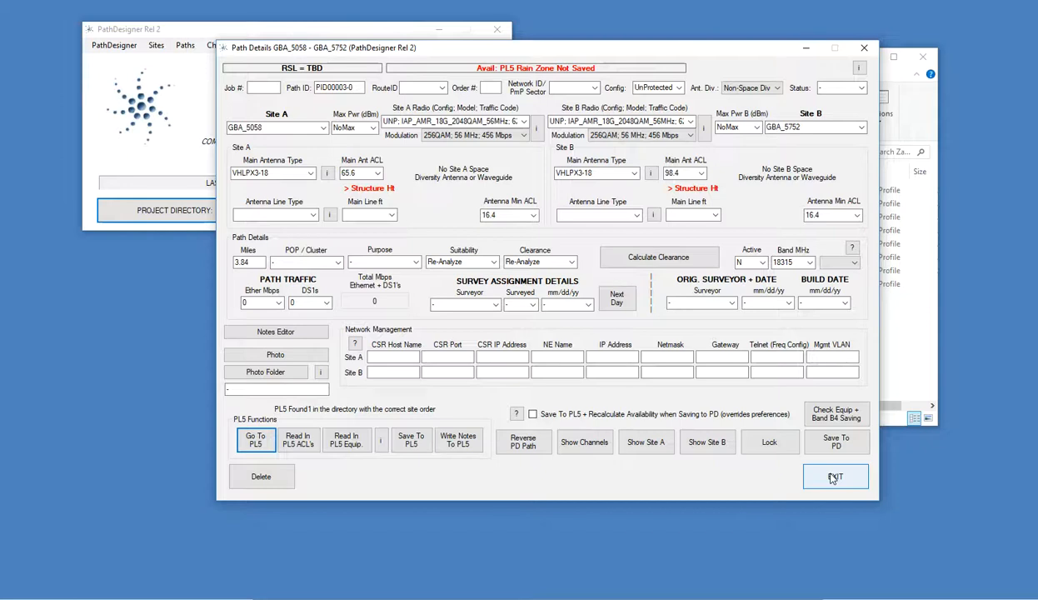
{"action": "left_click", "coordinate": [831, 478]}
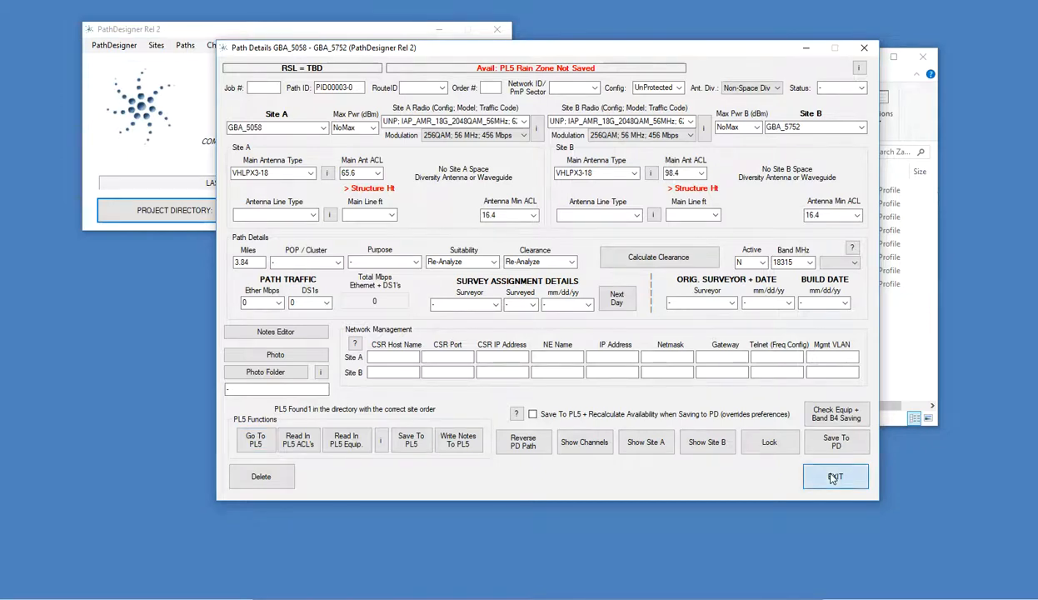
Step: Open the Path Manager and select all paths from PID00001-0 to PID00008-0
{"action": "left_click", "coordinate": [185, 46]}
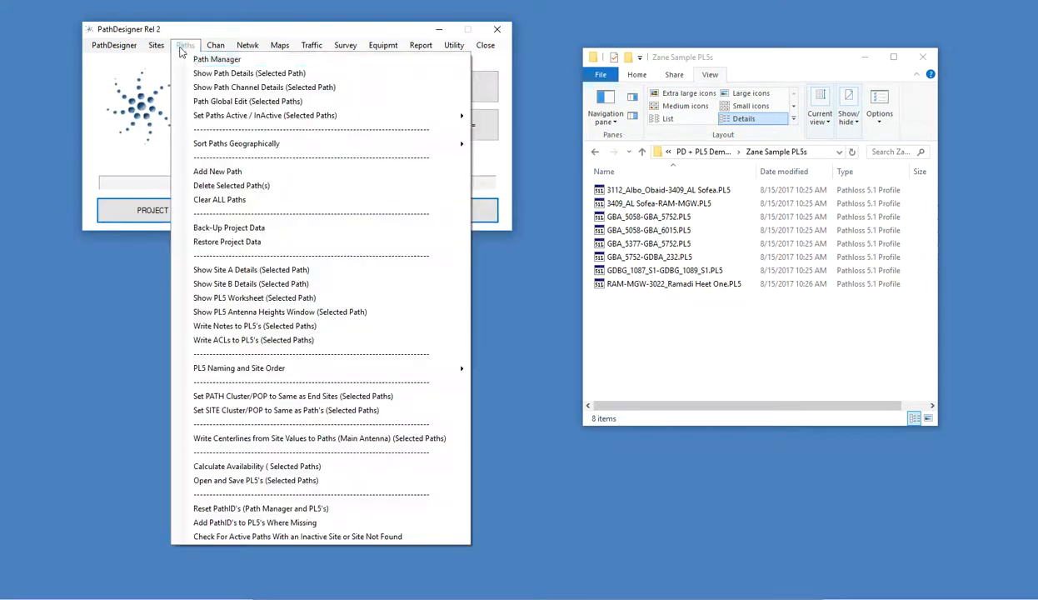
{"action": "left_click", "coordinate": [192, 58]}
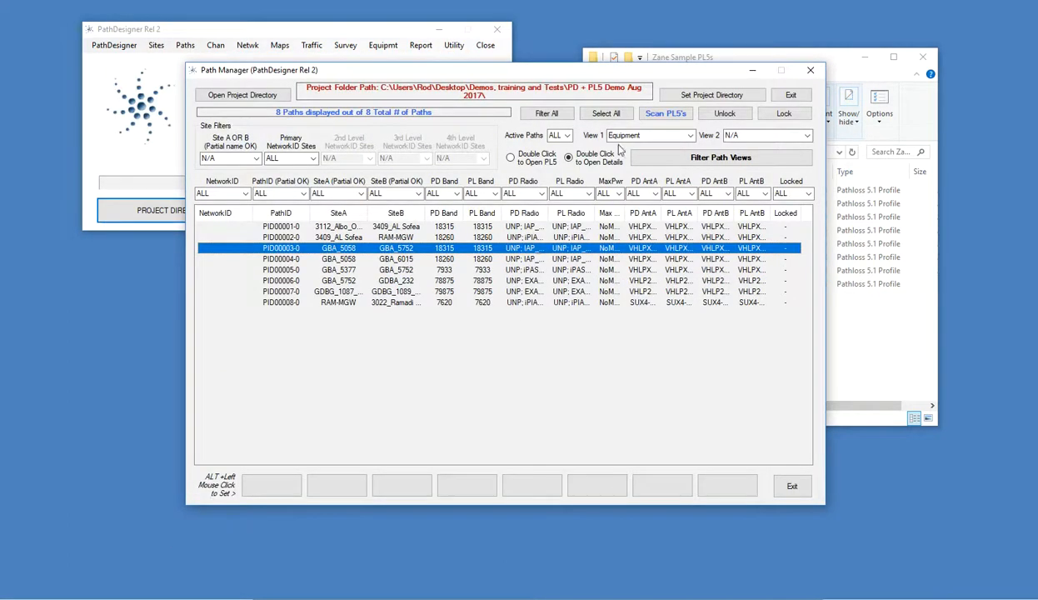
{"action": "left_click", "coordinate": [494, 230]}
{"action": "left_click", "coordinate": [492, 236], "text": "ctrl"}
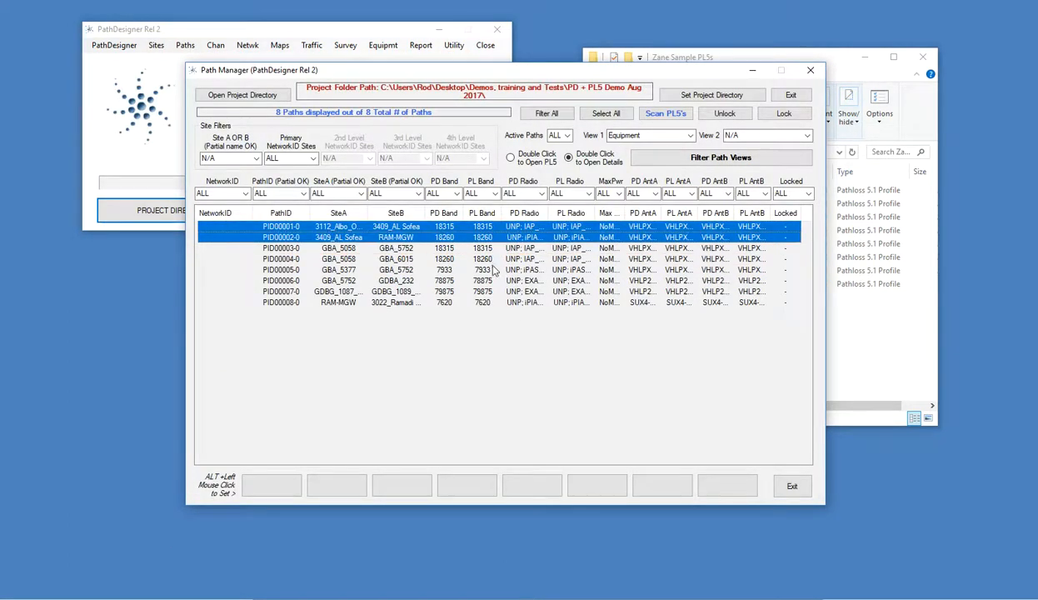
{"action": "left_click", "coordinate": [482, 269], "text": "ctrl"}
{"action": "left_click", "coordinate": [483, 290], "text": "ctrl"}
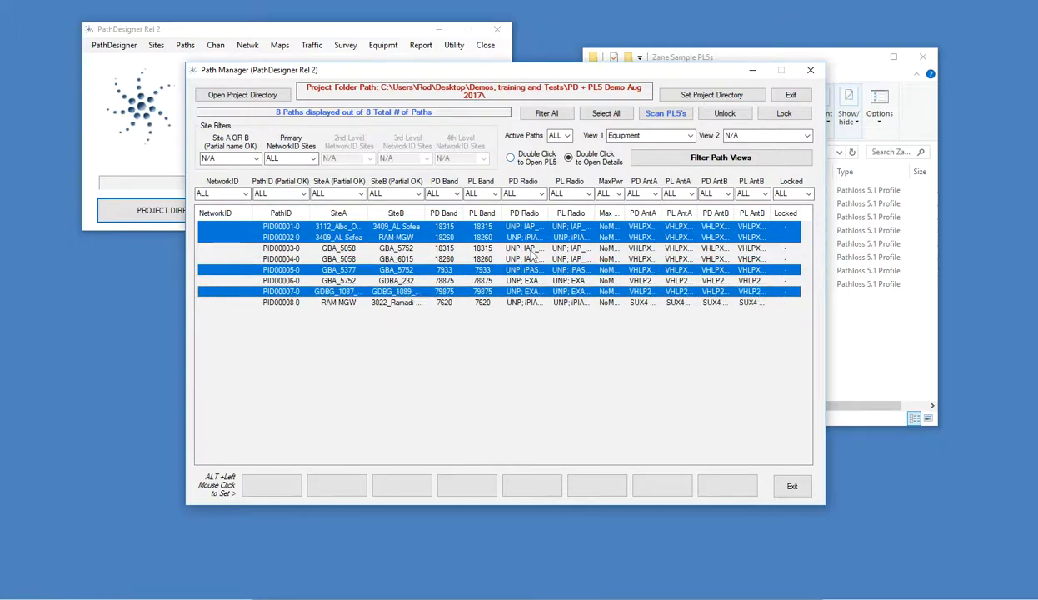
{"action": "left_click", "coordinate": [524, 301], "text": "shift"}
{"action": "left_click", "coordinate": [523, 226]}
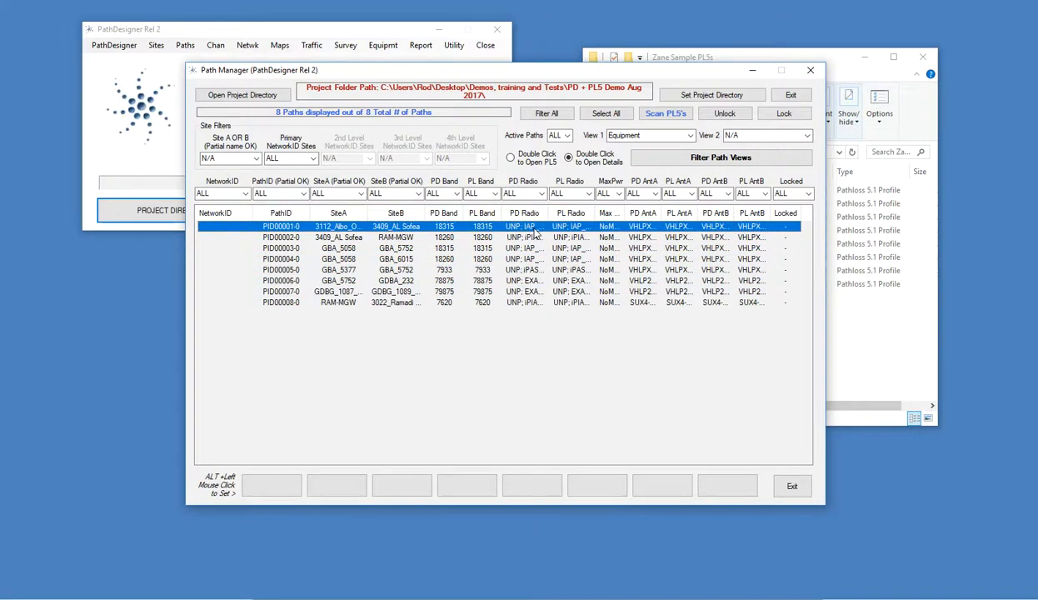
{"action": "left_click", "coordinate": [530, 302], "text": "shift"}
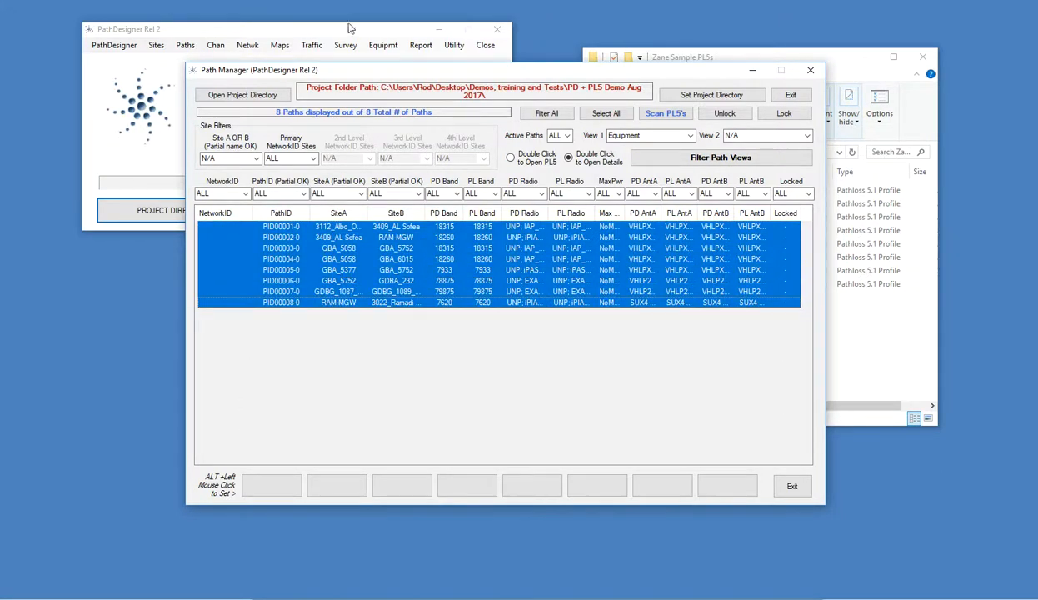
Step: Read all equipment and band data from the PL5 files into PathDesigner for the selected paths
{"action": "left_click", "coordinate": [338, 26]}
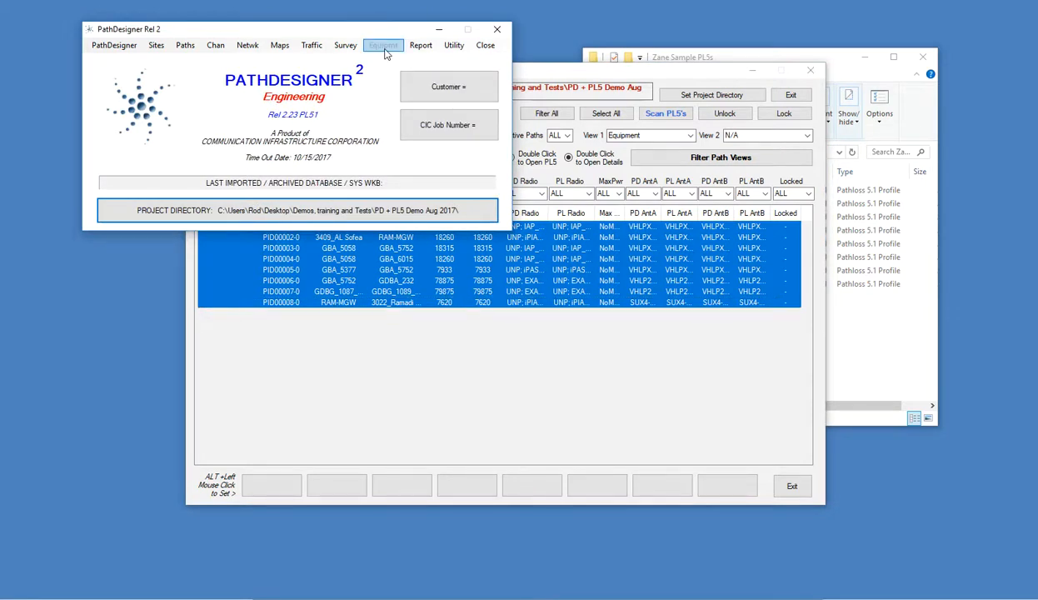
{"action": "left_click", "coordinate": [384, 46]}
{"action": "mouse_move", "coordinate": [425, 159]}
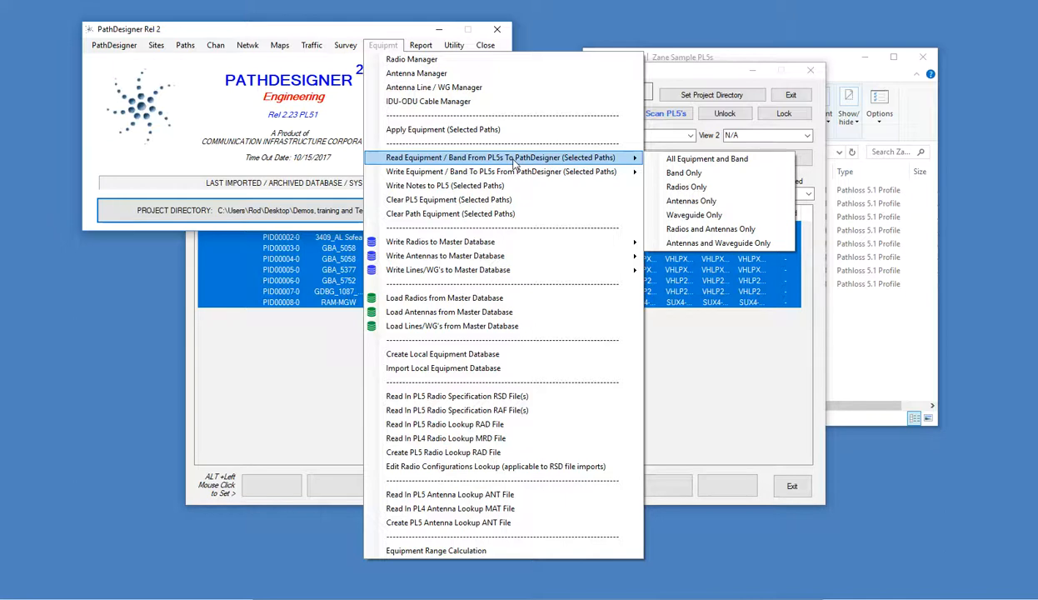
{"action": "left_click", "coordinate": [724, 159]}
{"action": "left_click", "coordinate": [589, 357]}
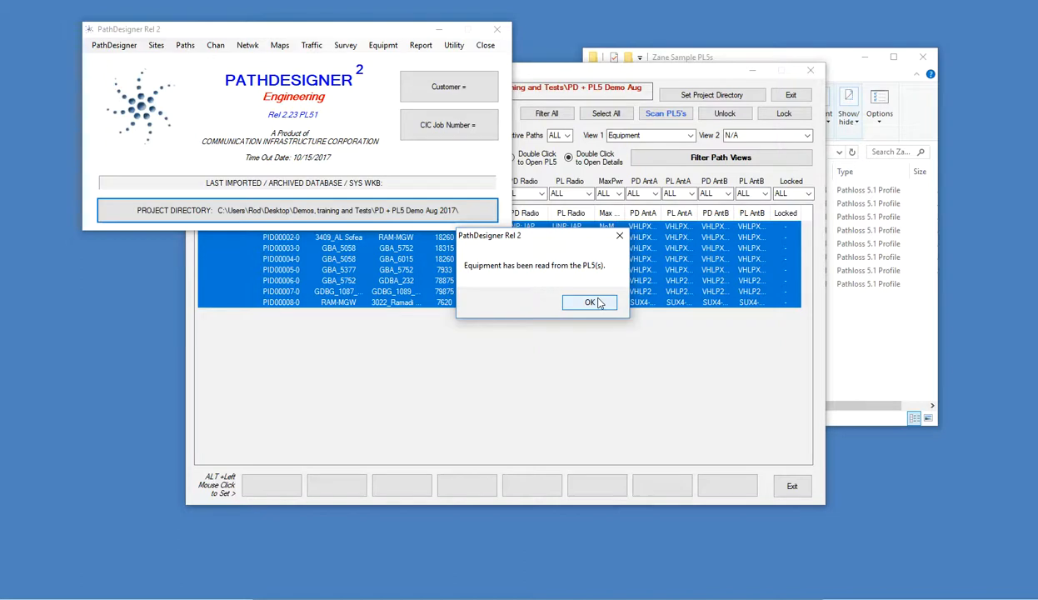
{"action": "left_click", "coordinate": [590, 302]}
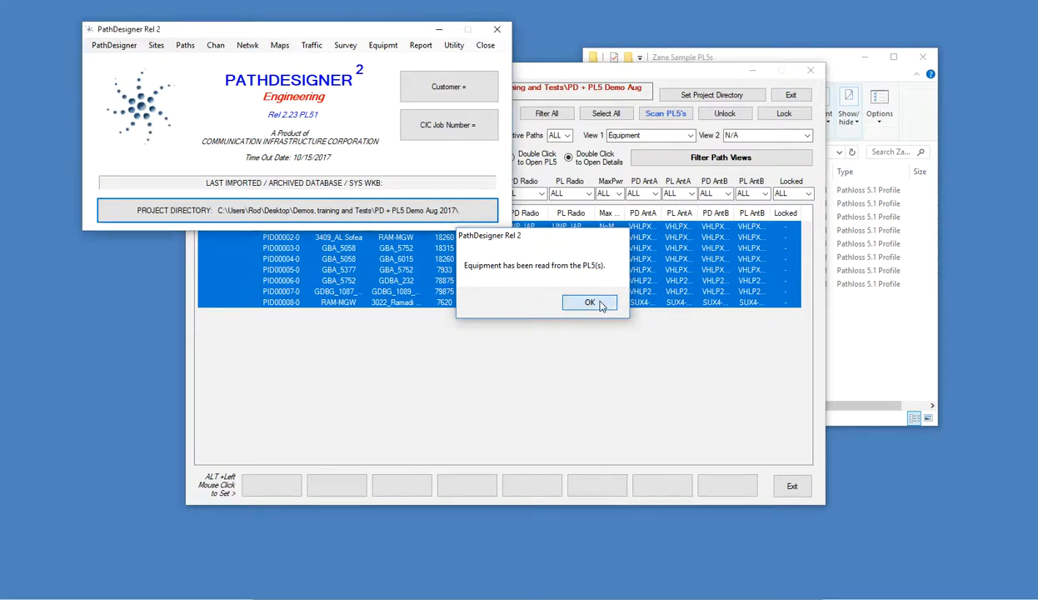
{"action": "left_click", "coordinate": [654, 75]}
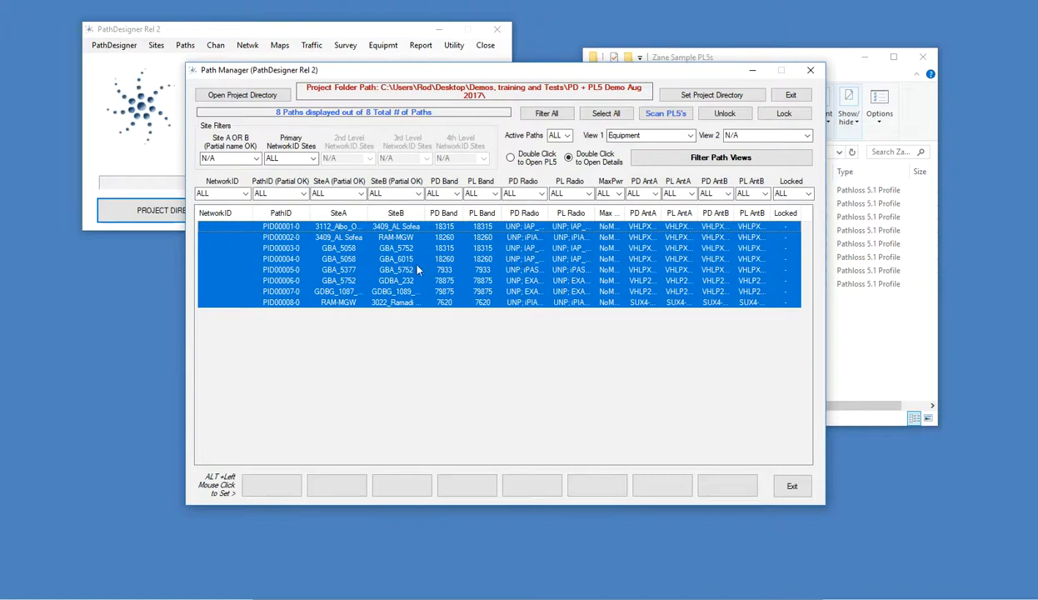
Step: Select all paths again and review the options for writing equipment and band from PathDesigner to the PL5 files
{"action": "left_click", "coordinate": [371, 253]}
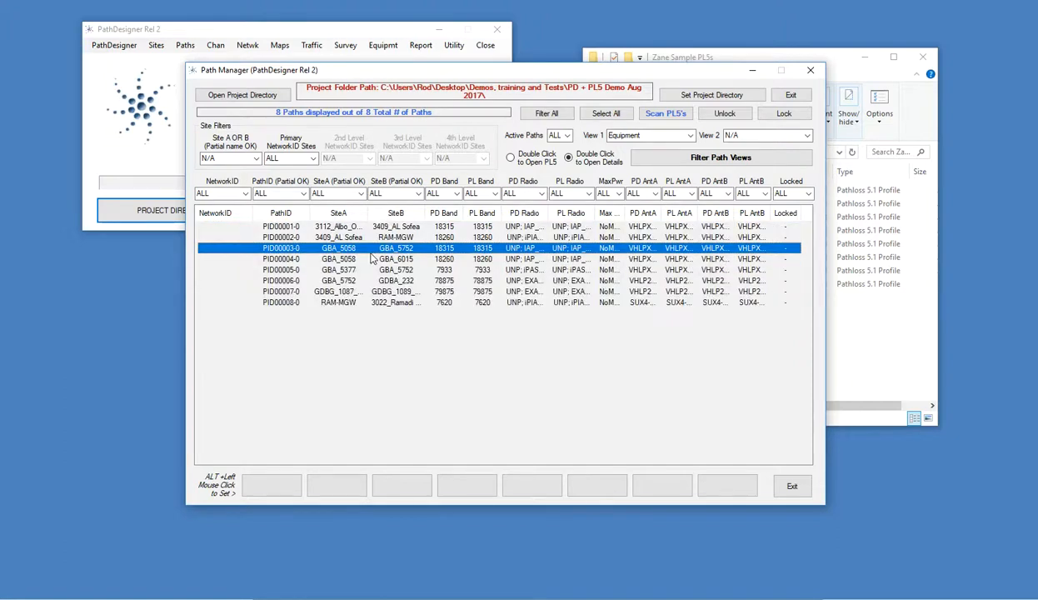
{"action": "left_click", "coordinate": [486, 230]}
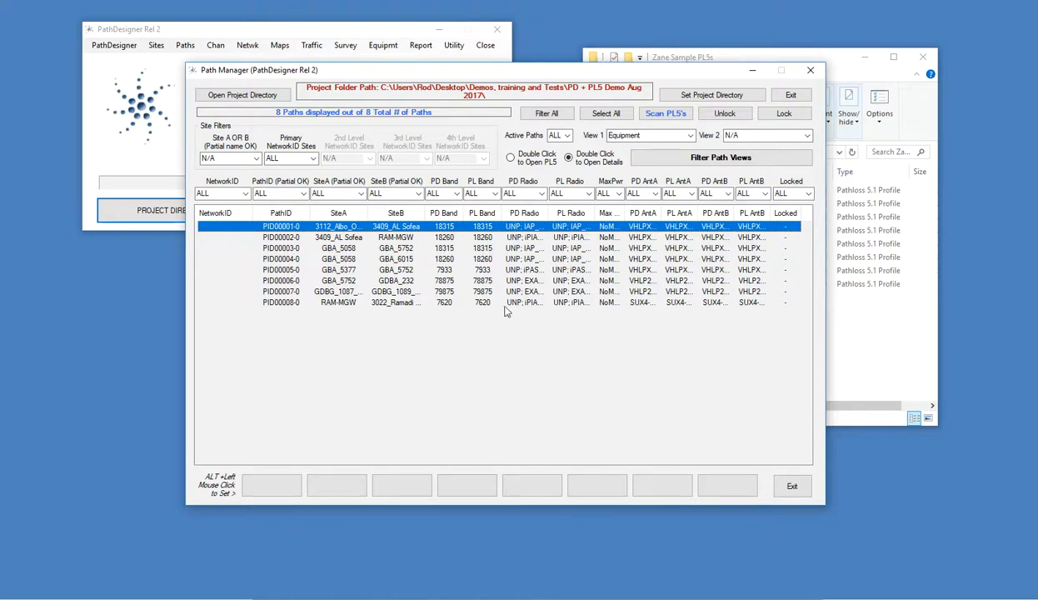
{"action": "left_click", "coordinate": [372, 34]}
{"action": "left_click", "coordinate": [383, 45]}
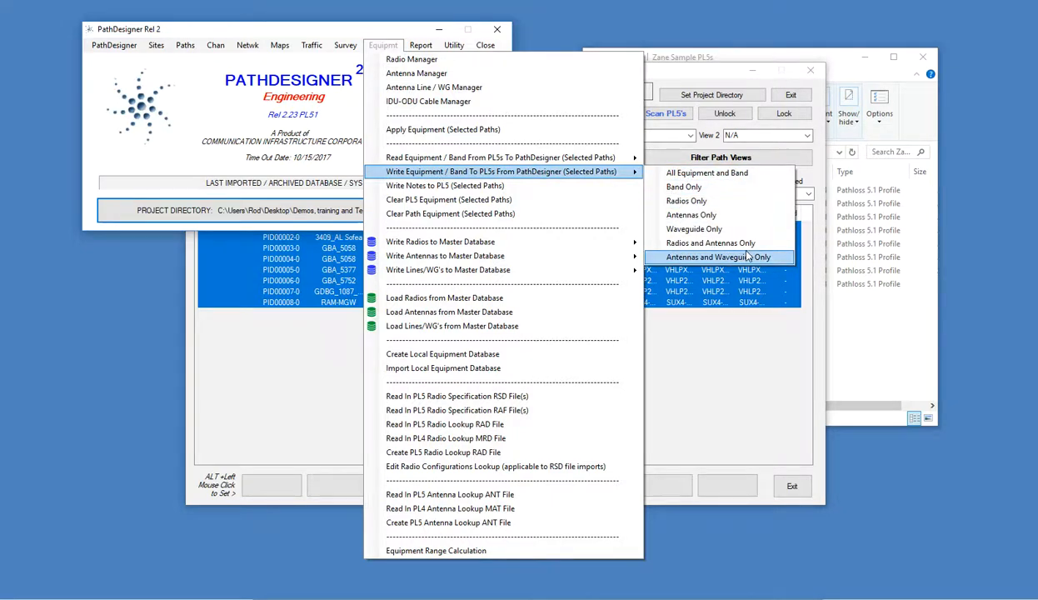
{"action": "left_click", "coordinate": [351, 30]}
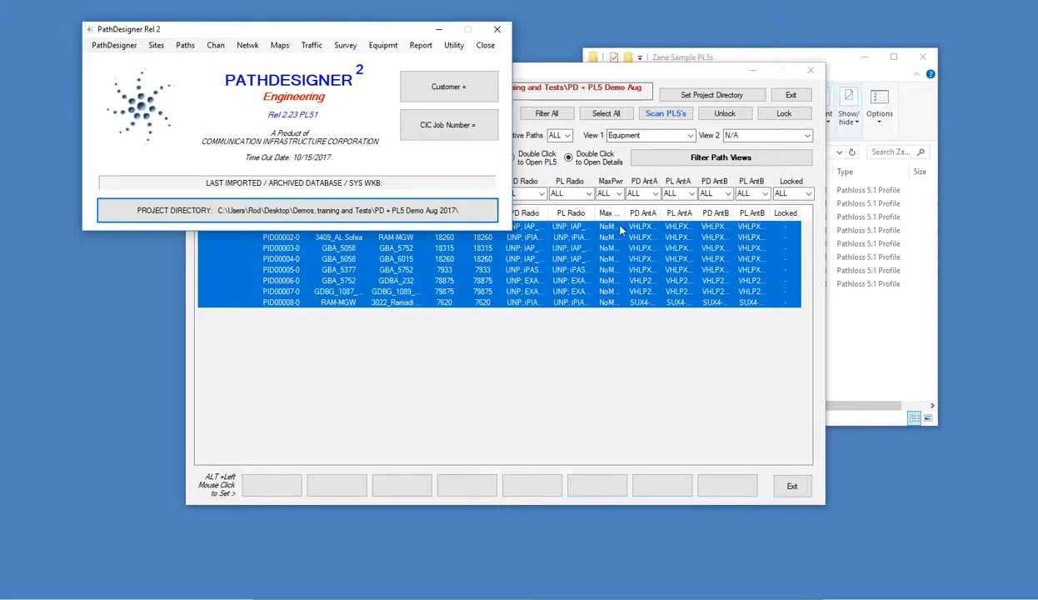
{"action": "left_click", "coordinate": [622, 74]}
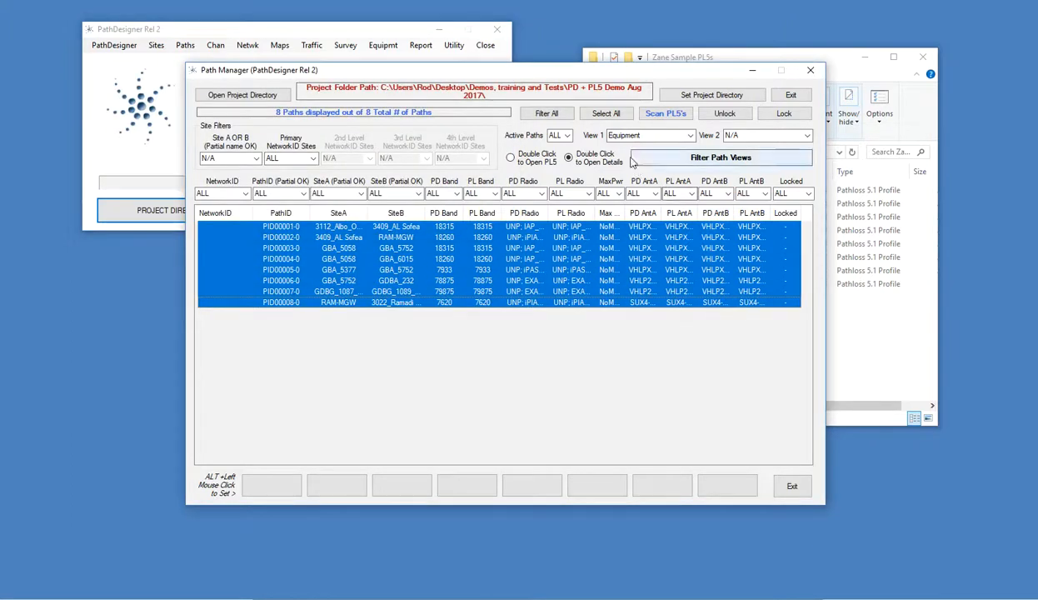
Step: Adjust the PD Radio and PL Radio column widths to compare the radios in PathDesigner with those in the PL5 files
{"action": "left_click", "coordinate": [690, 135]}
{"action": "left_click", "coordinate": [691, 140]}
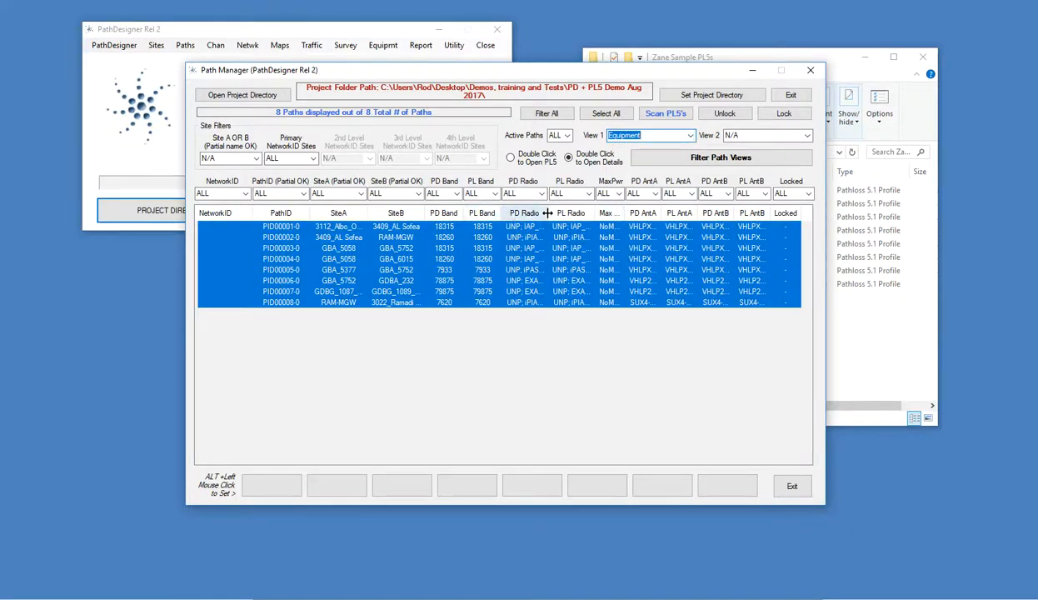
{"action": "left_click_drag", "start_coordinate": [548, 213], "coordinate": [674, 214]}
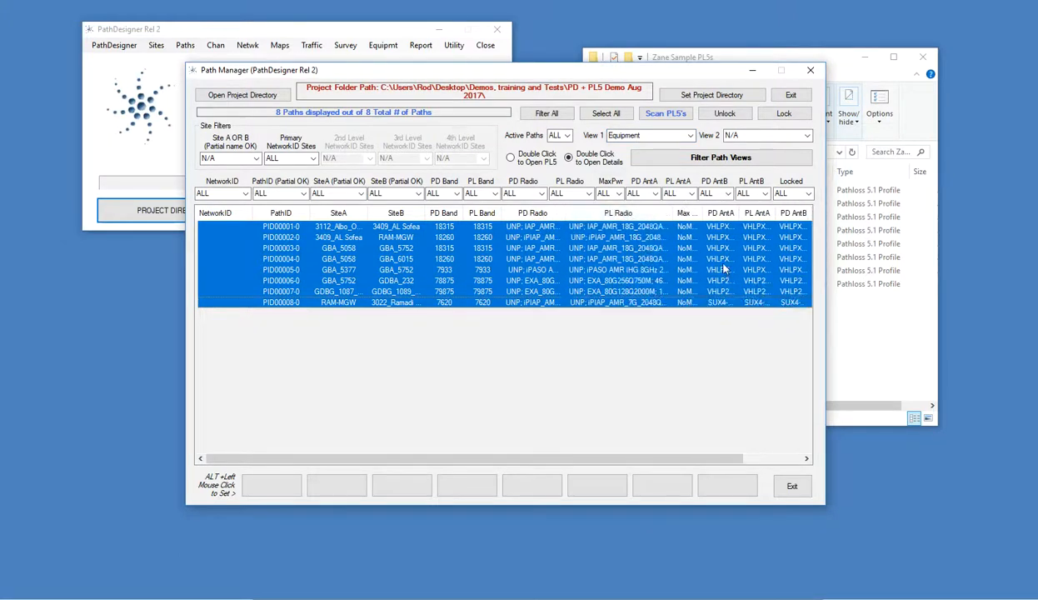
{"action": "left_click", "coordinate": [712, 269]}
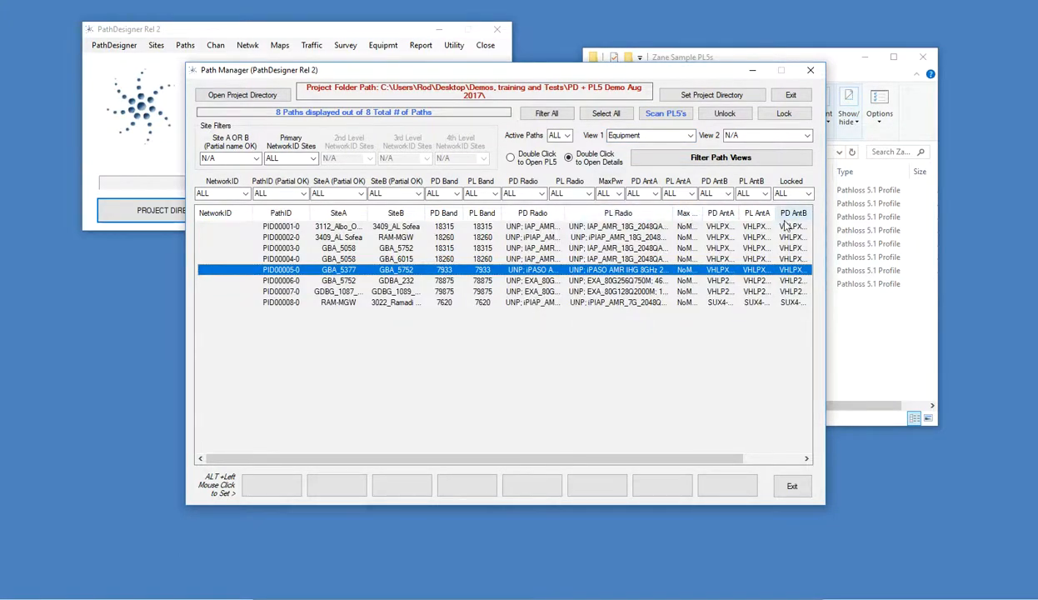
{"action": "left_click_drag", "start_coordinate": [672, 213], "coordinate": [600, 215]}
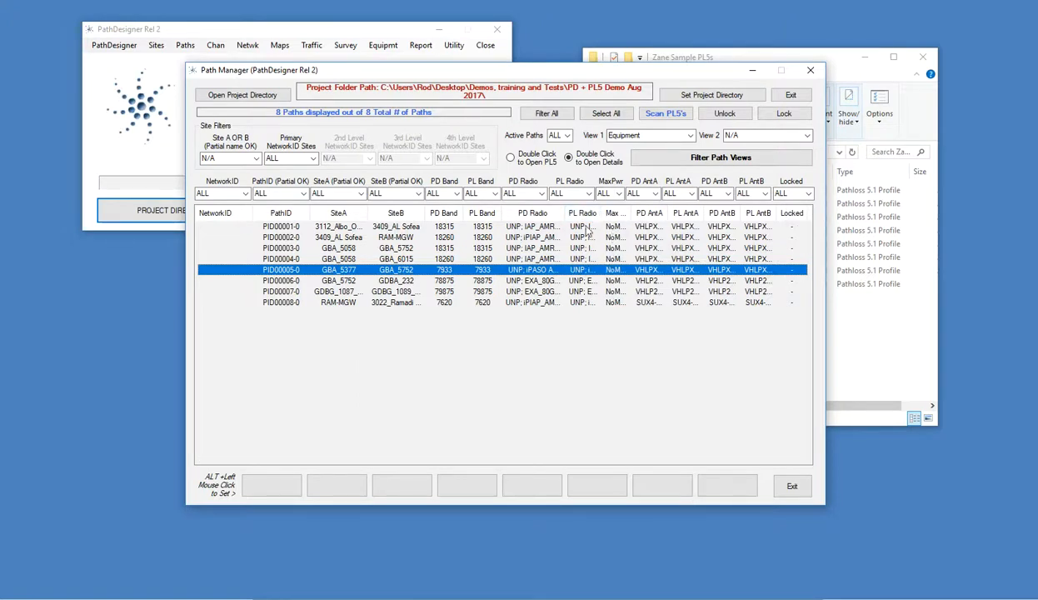
{"action": "left_click_drag", "start_coordinate": [566, 215], "coordinate": [597, 216]}
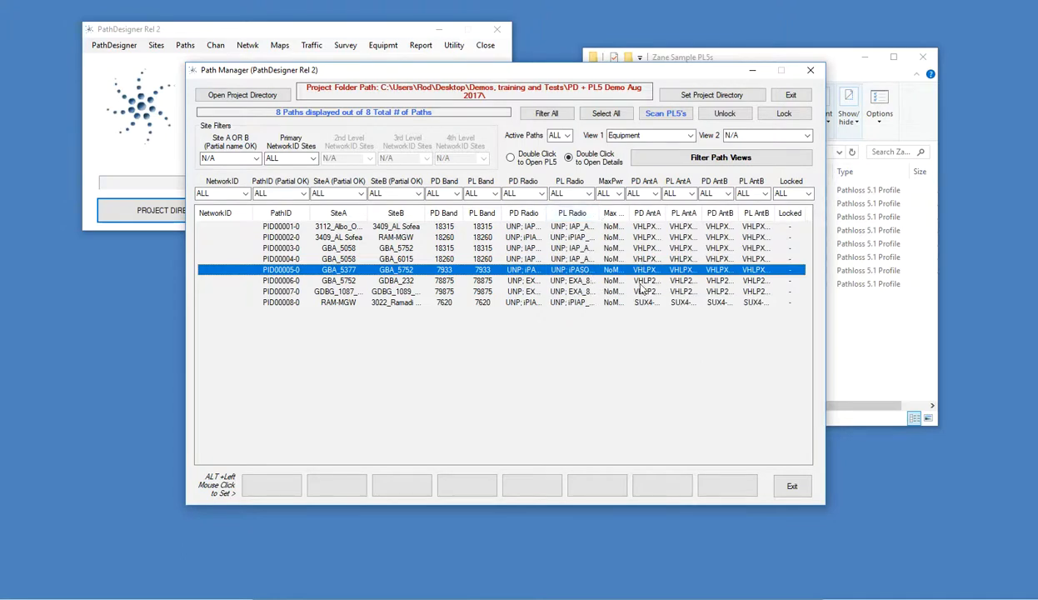
Step: Scan the PL5 files and check the full radio names in the PL Radio column
{"action": "left_click", "coordinate": [666, 118]}
{"action": "left_click", "coordinate": [594, 323]}
{"action": "left_click", "coordinate": [485, 321]}
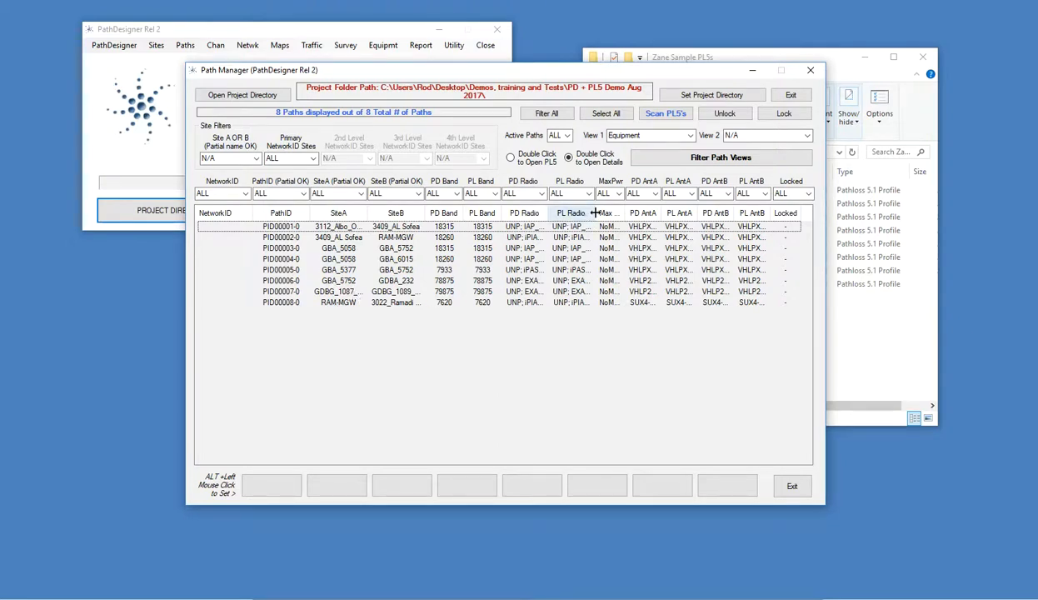
{"action": "left_click_drag", "start_coordinate": [593, 213], "coordinate": [661, 225]}
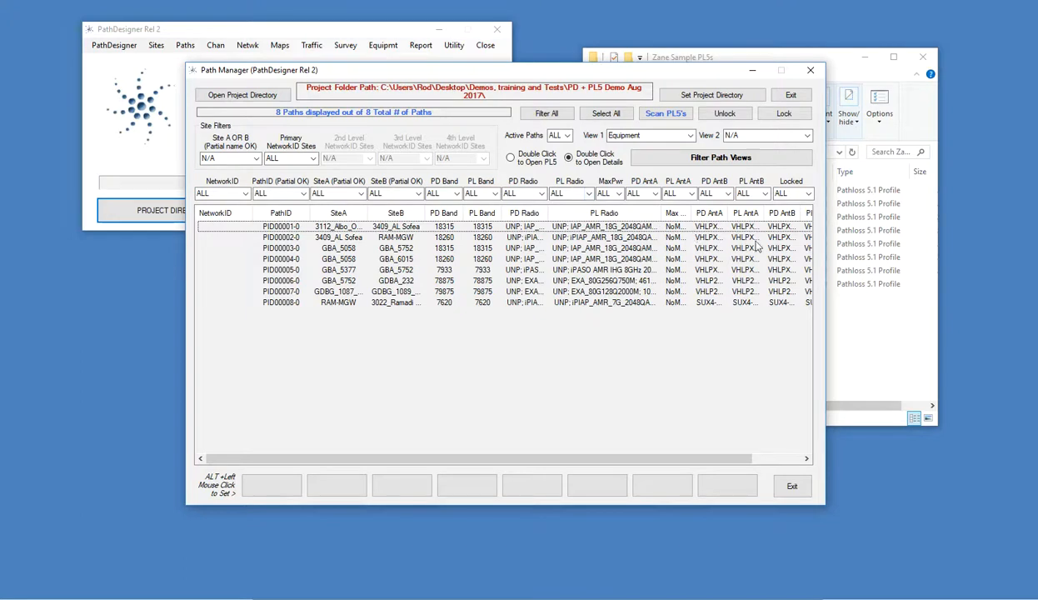
{"action": "left_click_drag", "start_coordinate": [662, 213], "coordinate": [593, 213]}
Step: Examine the radio models, specifications and modulation data in the Radio Manager, and exit it
{"action": "left_click", "coordinate": [441, 34]}
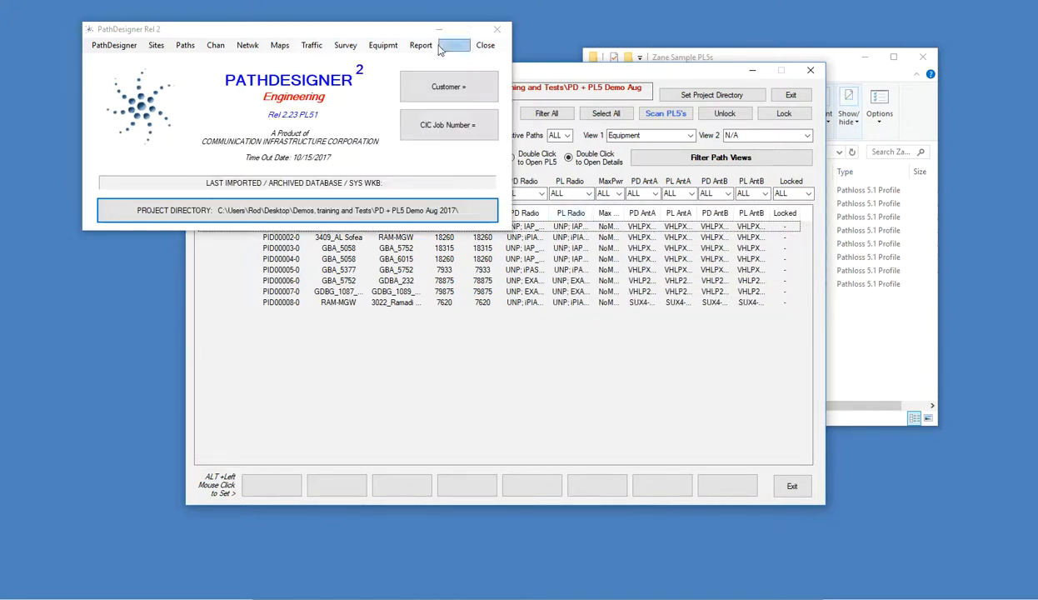
{"action": "left_click", "coordinate": [386, 33]}
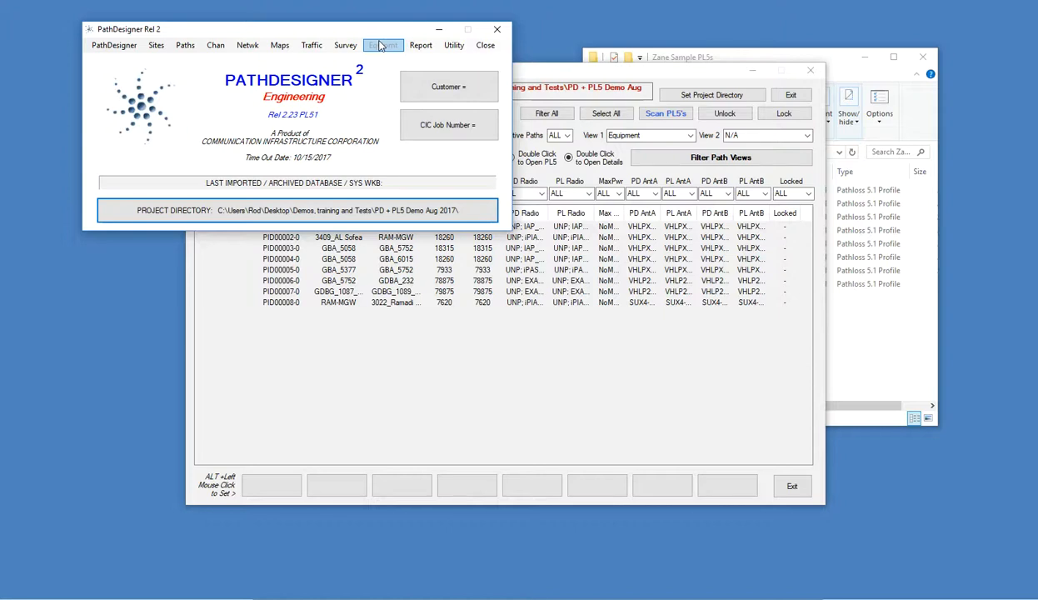
{"action": "left_click", "coordinate": [379, 46]}
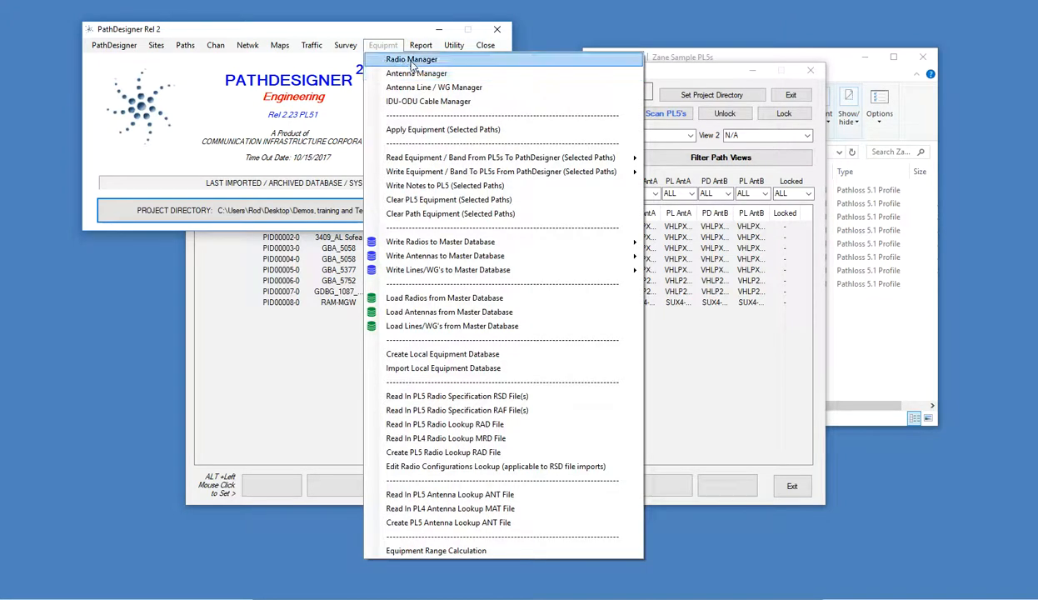
{"action": "left_click", "coordinate": [412, 60]}
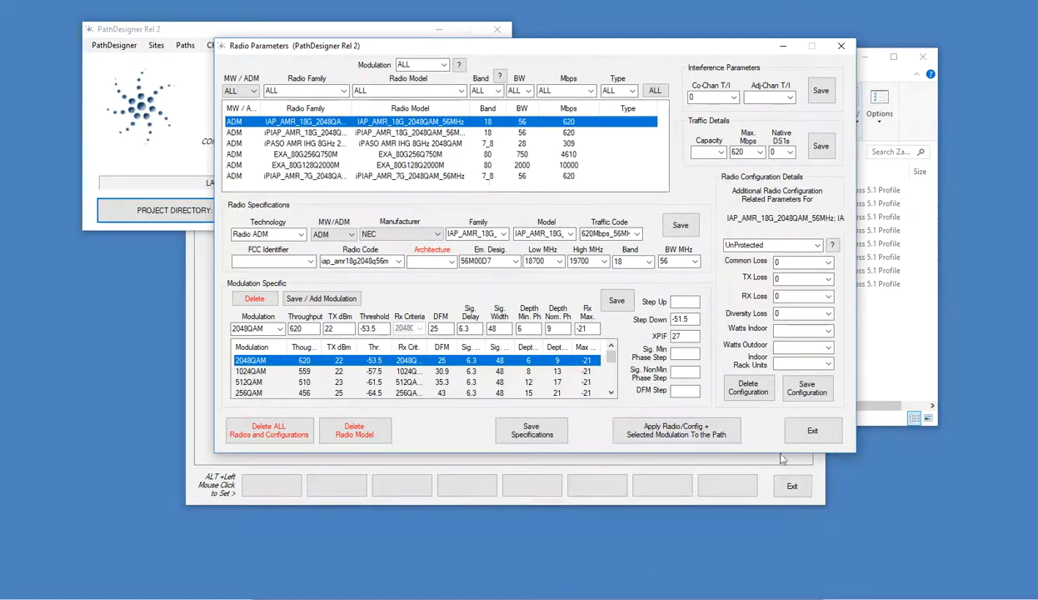
{"action": "left_click", "coordinate": [812, 431]}
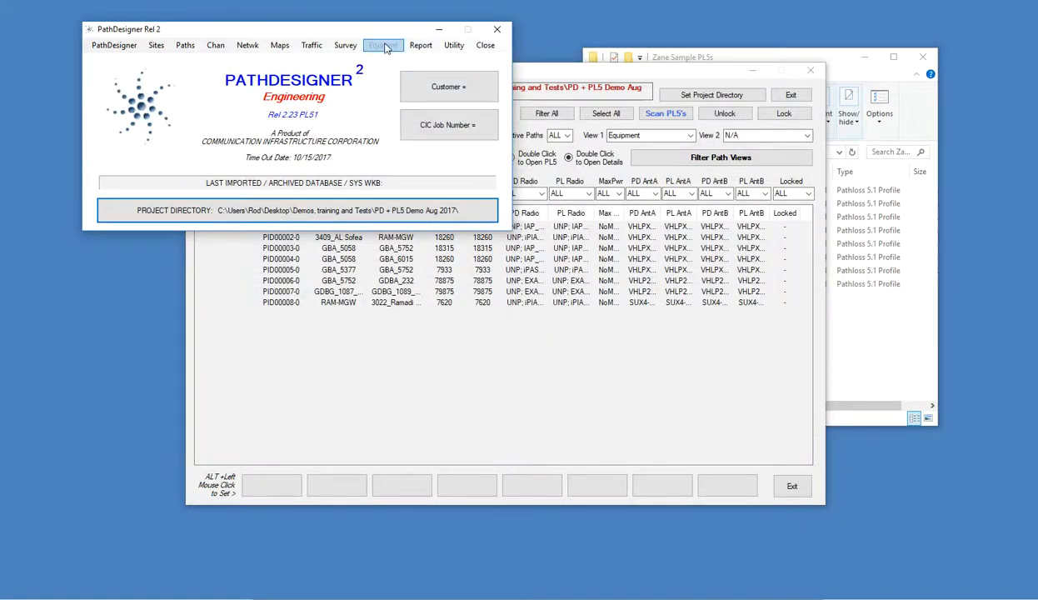
Step: Import the local equipment database NEC iPaso w. Mbps Throughput Equipment Nov. 2016.mdb, clearing all existing equipment instead of merging
{"action": "left_click", "coordinate": [383, 46]}
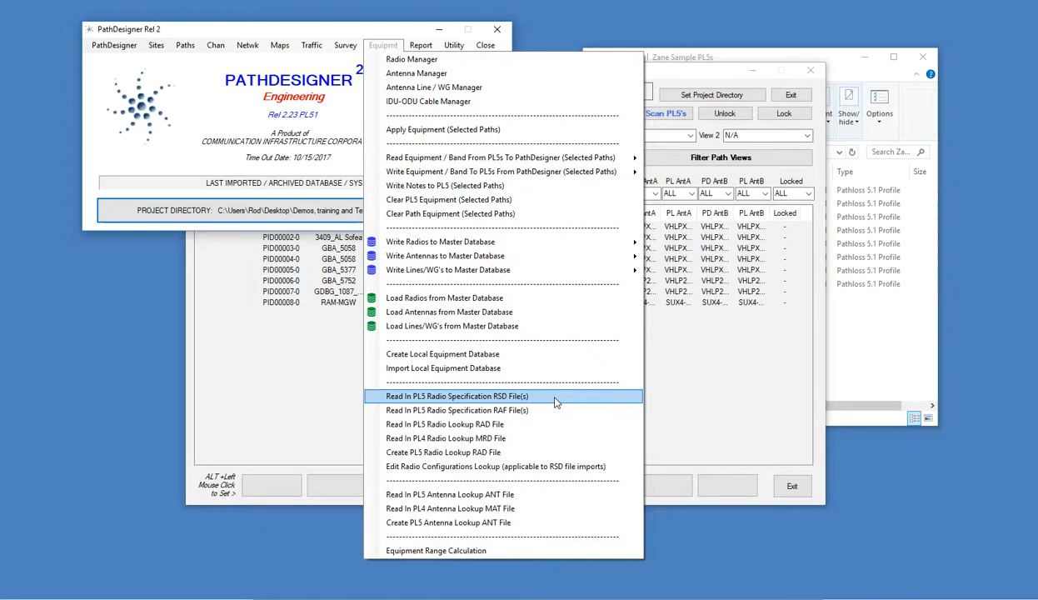
{"action": "left_click", "coordinate": [481, 369]}
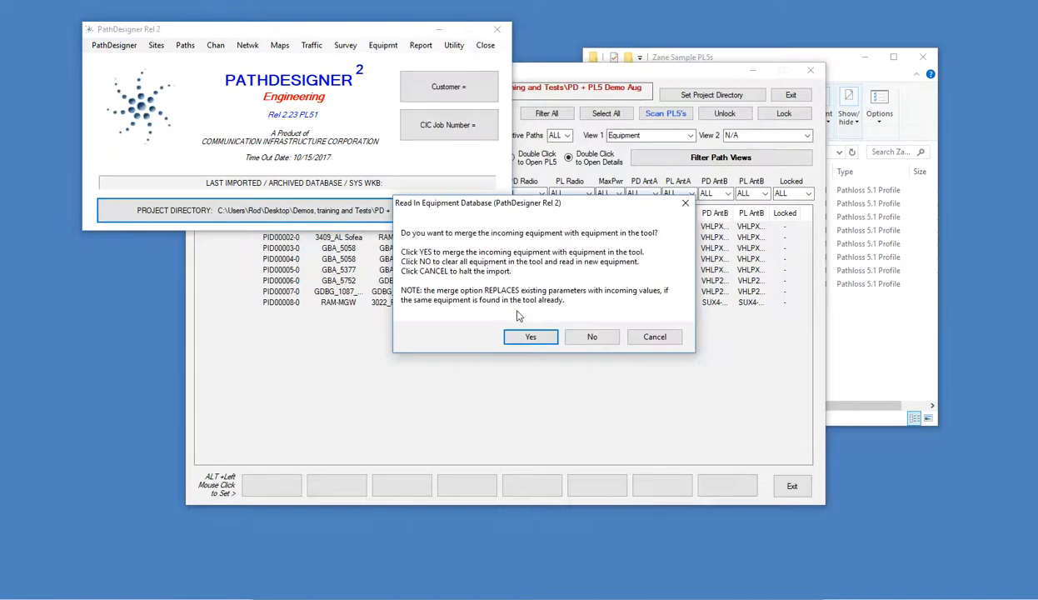
{"action": "left_click", "coordinate": [593, 338]}
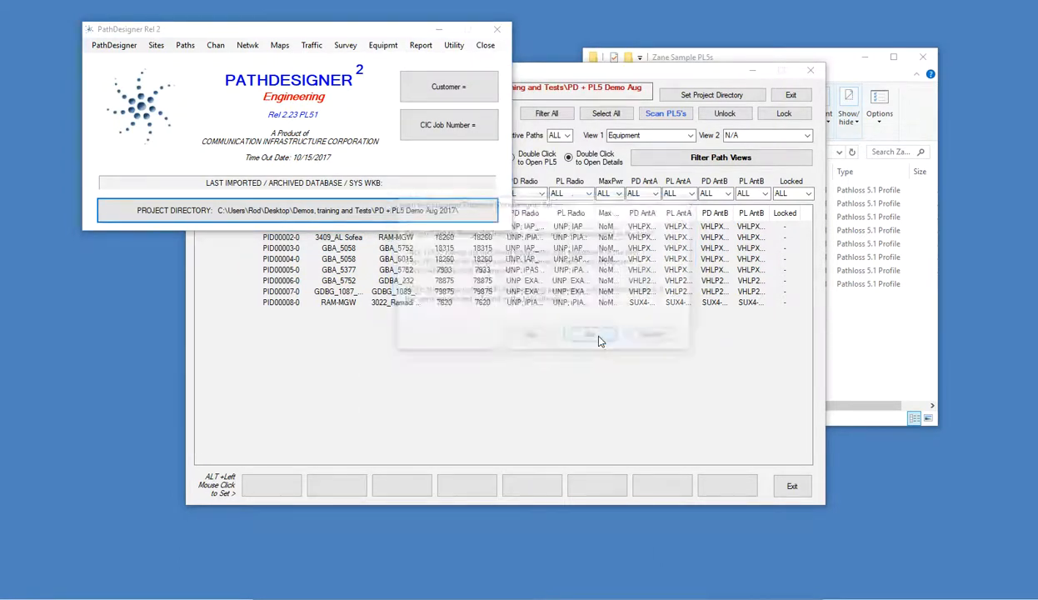
{"action": "left_click", "coordinate": [320, 62]}
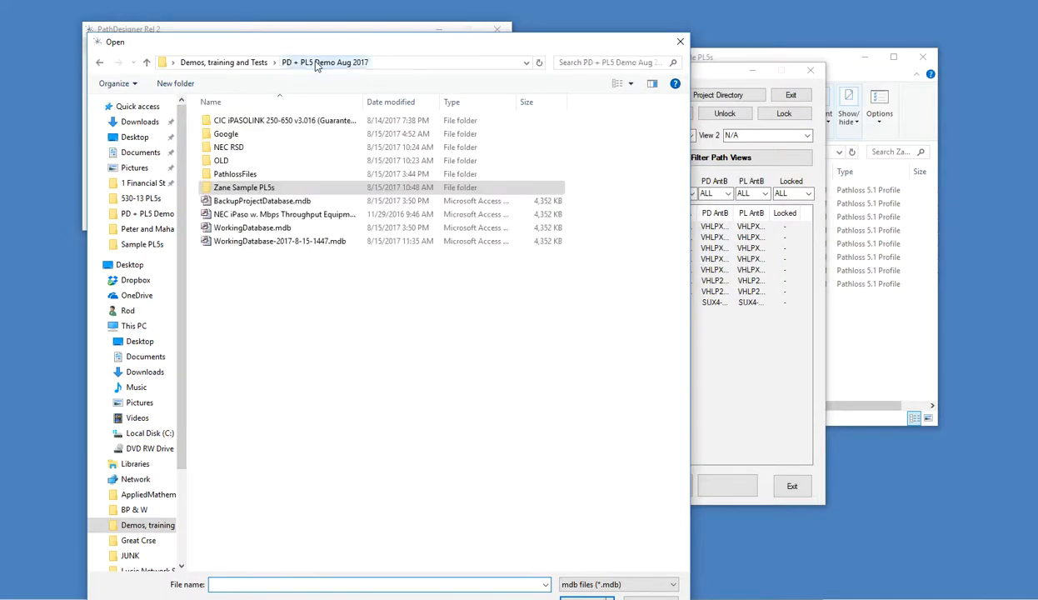
{"action": "left_click", "coordinate": [243, 215]}
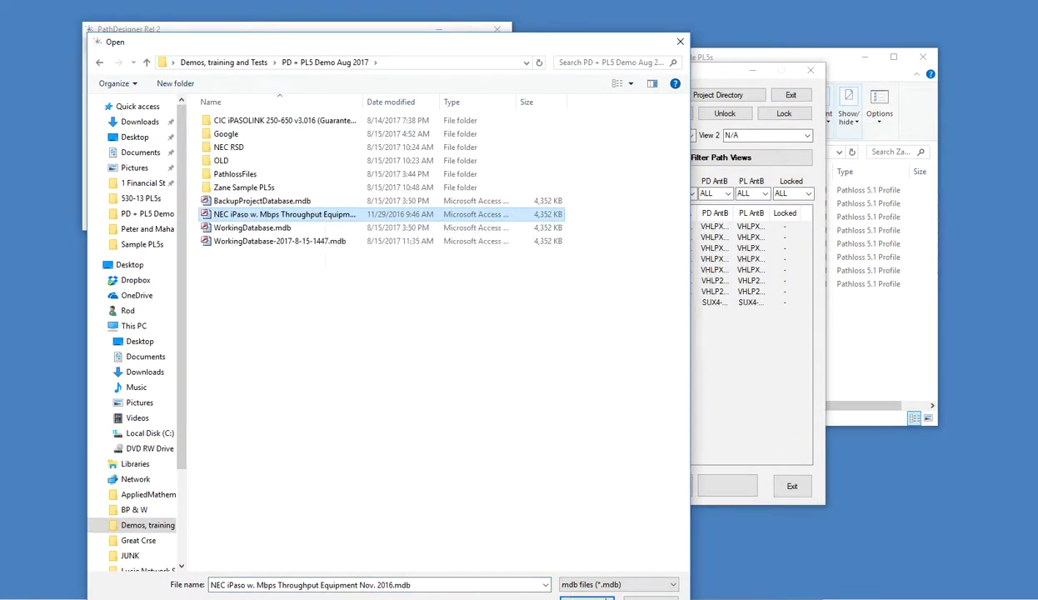
{"action": "left_click_drag", "start_coordinate": [546, 42], "coordinate": [619, 31]}
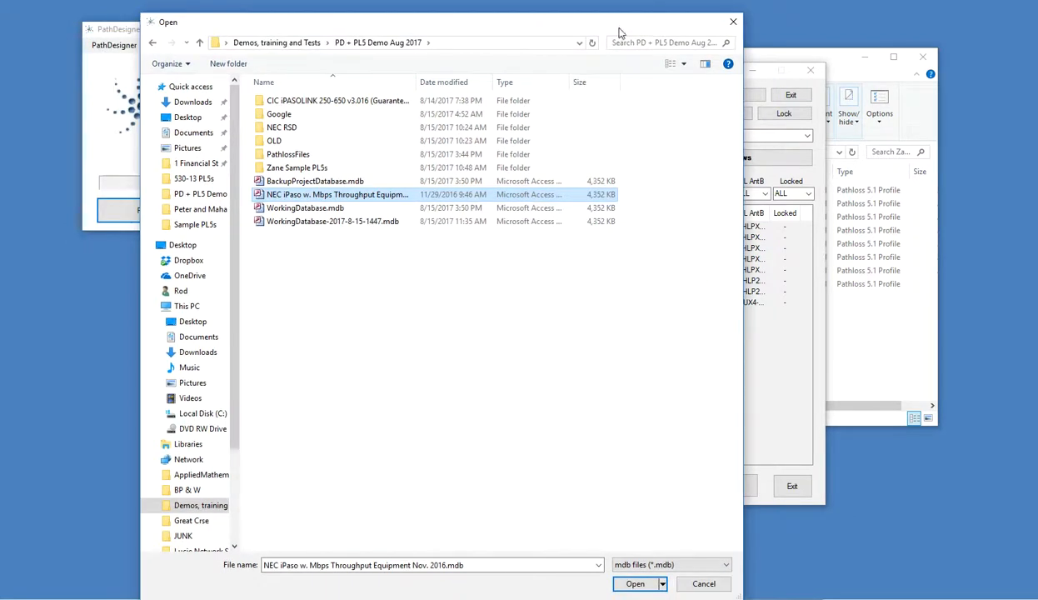
{"action": "left_click", "coordinate": [637, 575]}
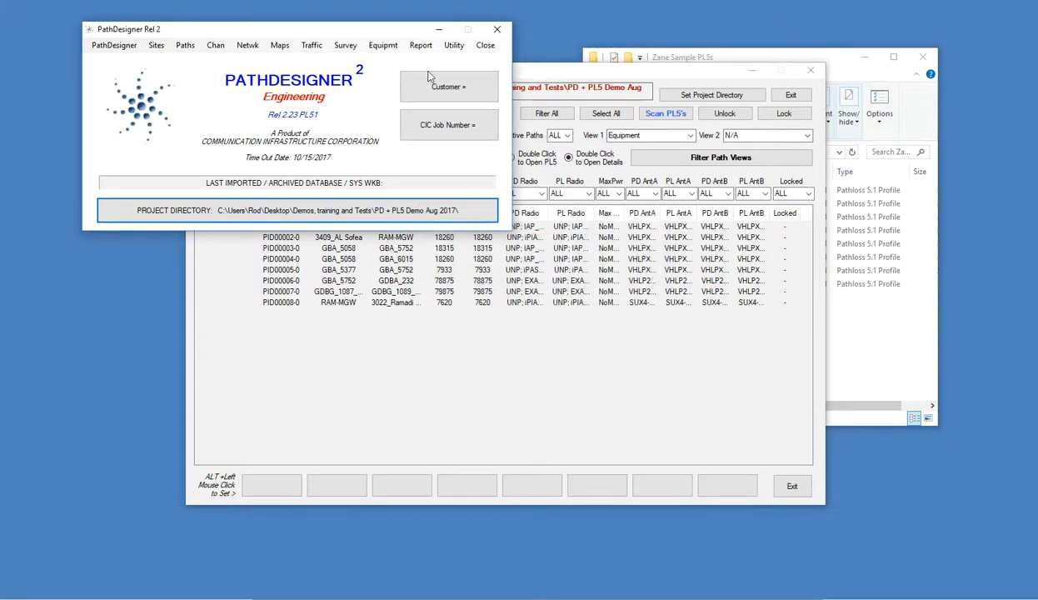
Step: Examine the imported NEC iPaso radio models and their modulation data in the Radio Manager, and exit it
{"action": "left_click", "coordinate": [375, 47]}
{"action": "left_click", "coordinate": [391, 63]}
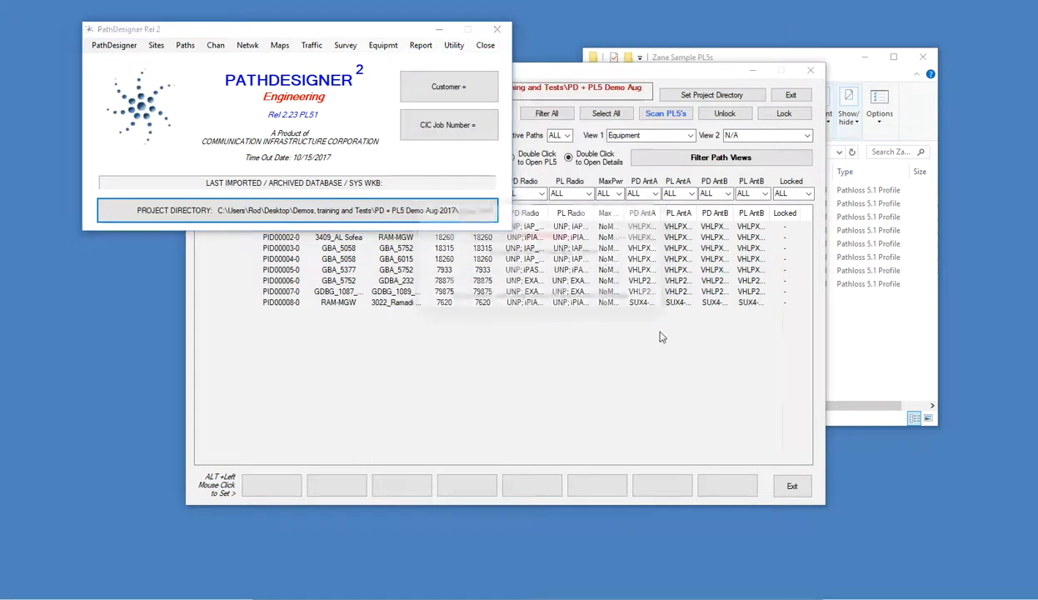
{"action": "left_click", "coordinate": [421, 166]}
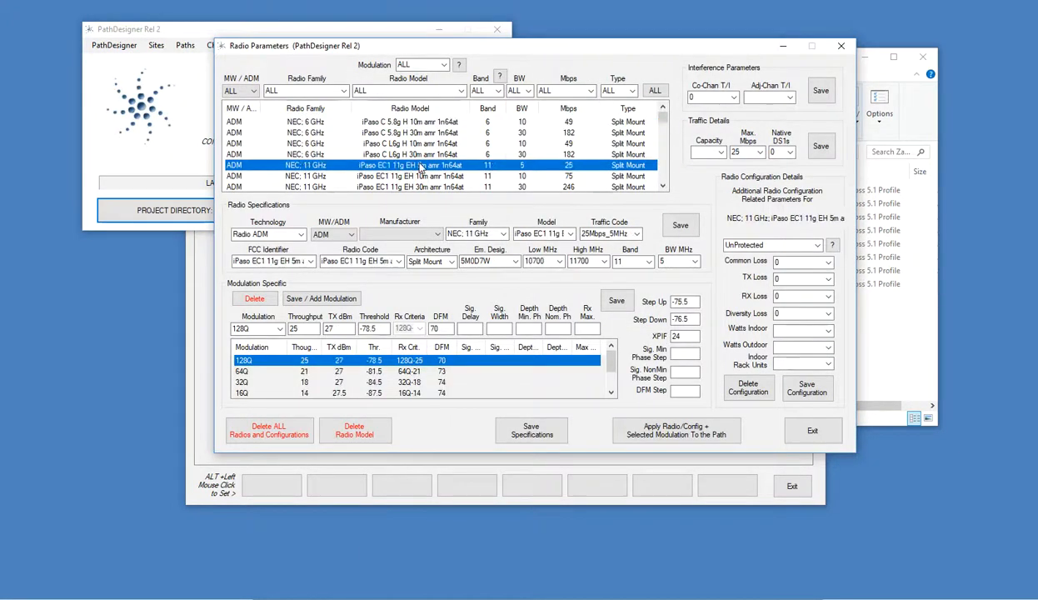
{"action": "scroll", "coordinate": [421, 166], "scroll_direction": "down", "scroll_amount": 10}
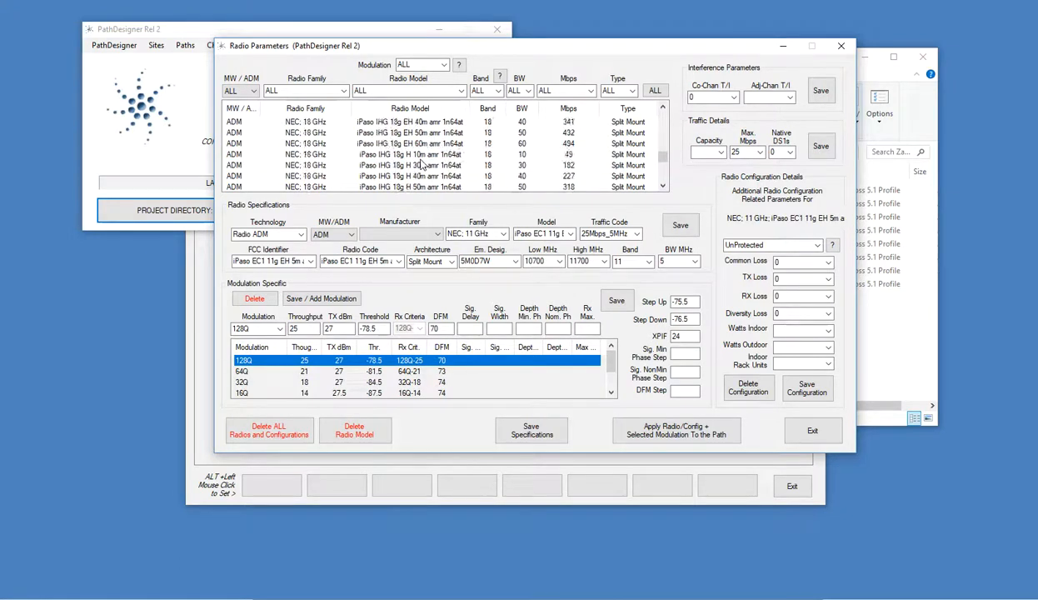
{"action": "left_click", "coordinate": [421, 158]}
{"action": "scroll", "coordinate": [420, 382], "scroll_direction": "down", "scroll_amount": 1}
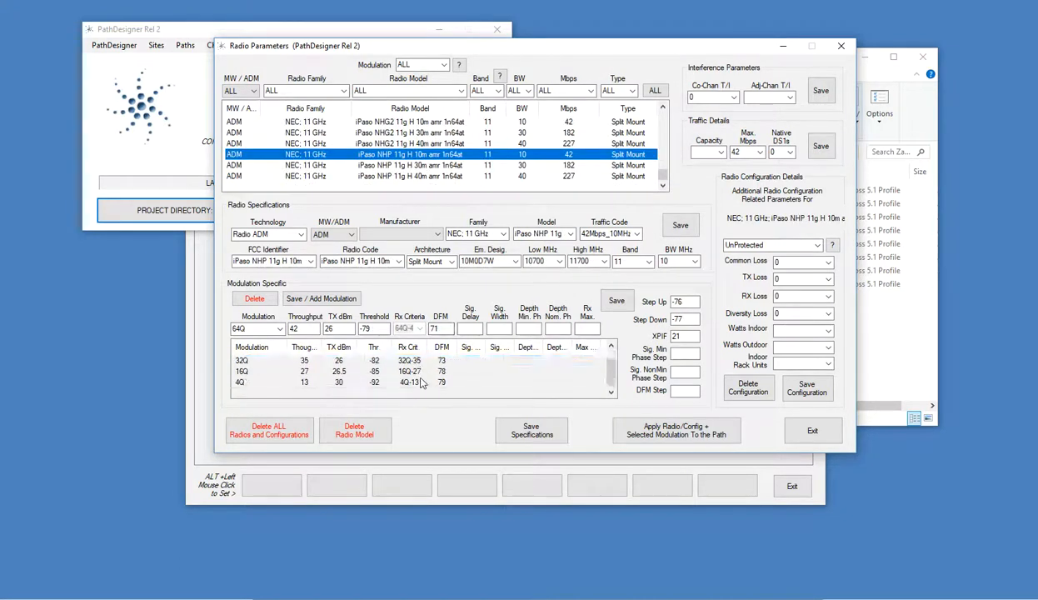
{"action": "scroll", "coordinate": [421, 383], "scroll_direction": "up", "scroll_amount": 1}
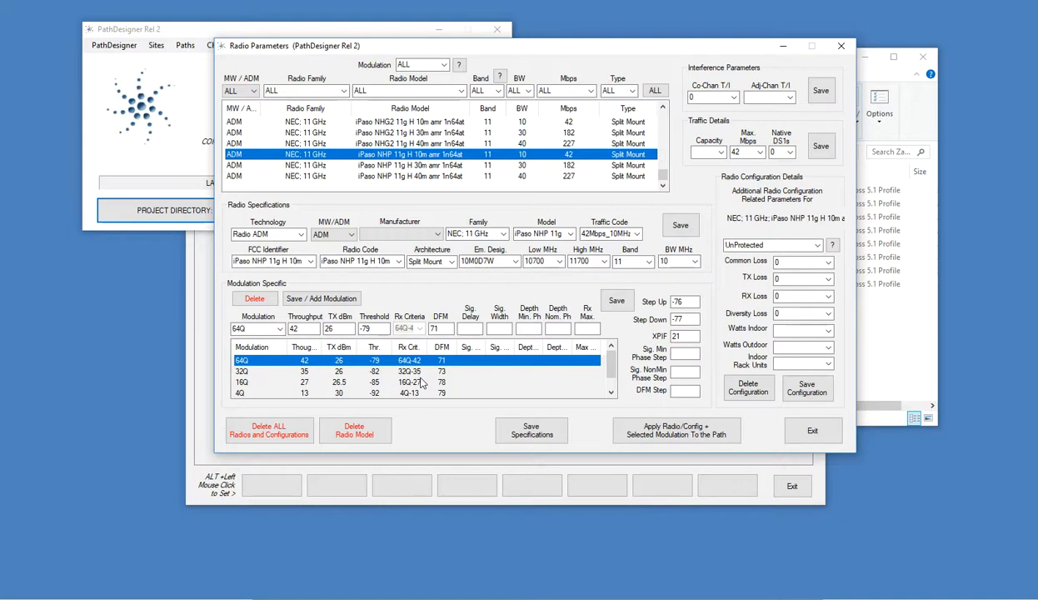
{"action": "left_click", "coordinate": [421, 383]}
{"action": "left_click", "coordinate": [810, 432]}
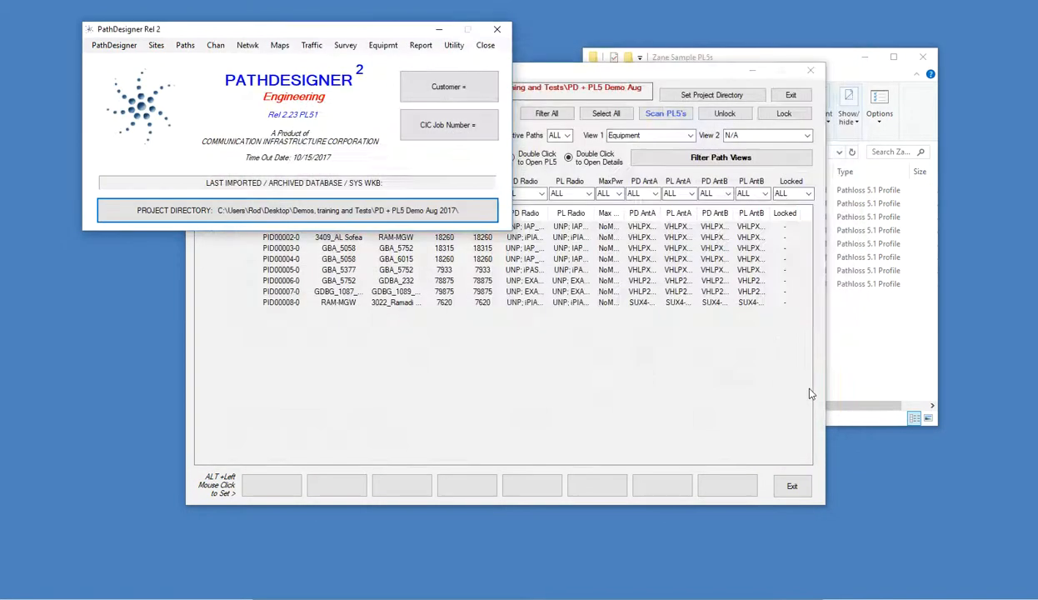
Step: Open the path details of GBA_5058 - GBA_5752 and set the band to 18
{"action": "left_click", "coordinate": [242, 250]}
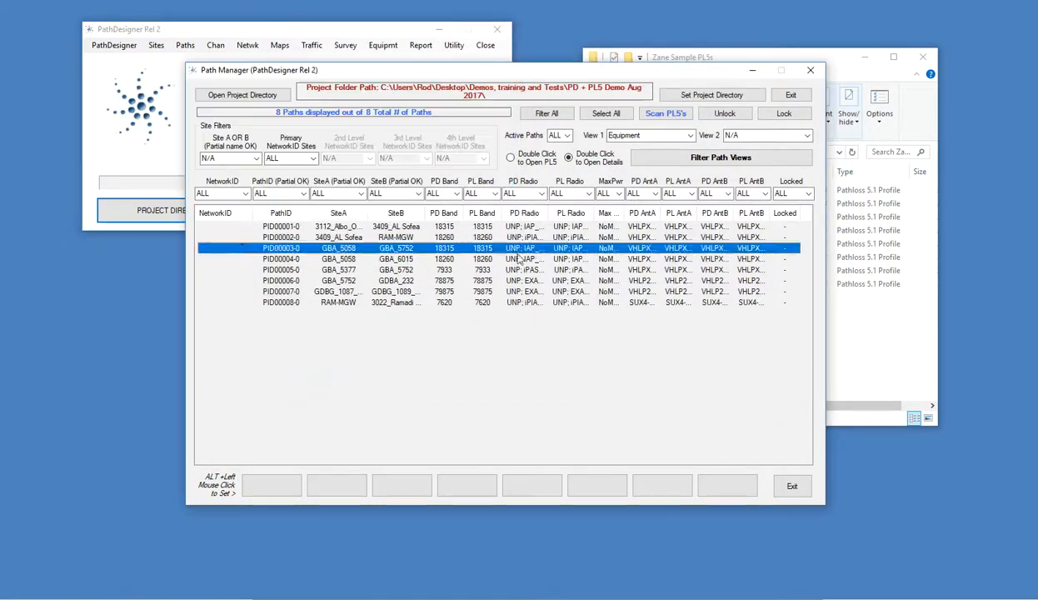
{"action": "double_click", "coordinate": [345, 250]}
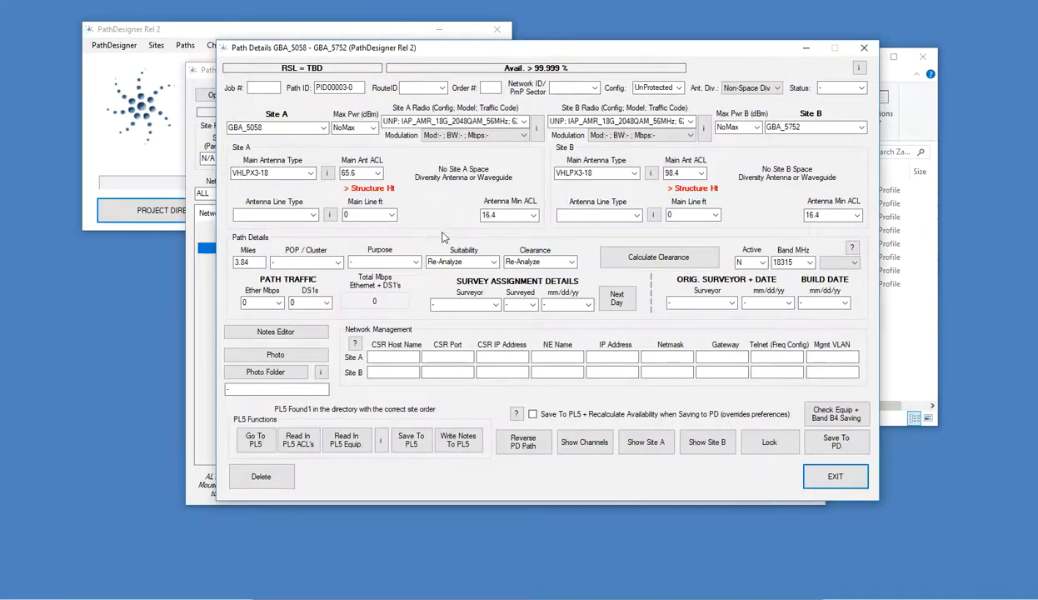
{"action": "left_click", "coordinate": [853, 263]}
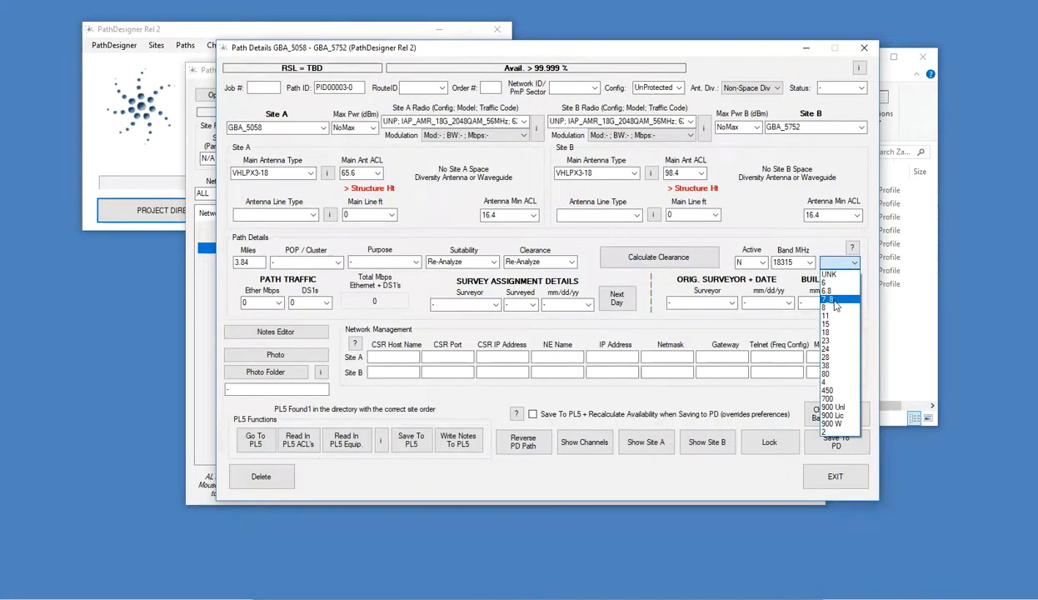
{"action": "left_click", "coordinate": [829, 332]}
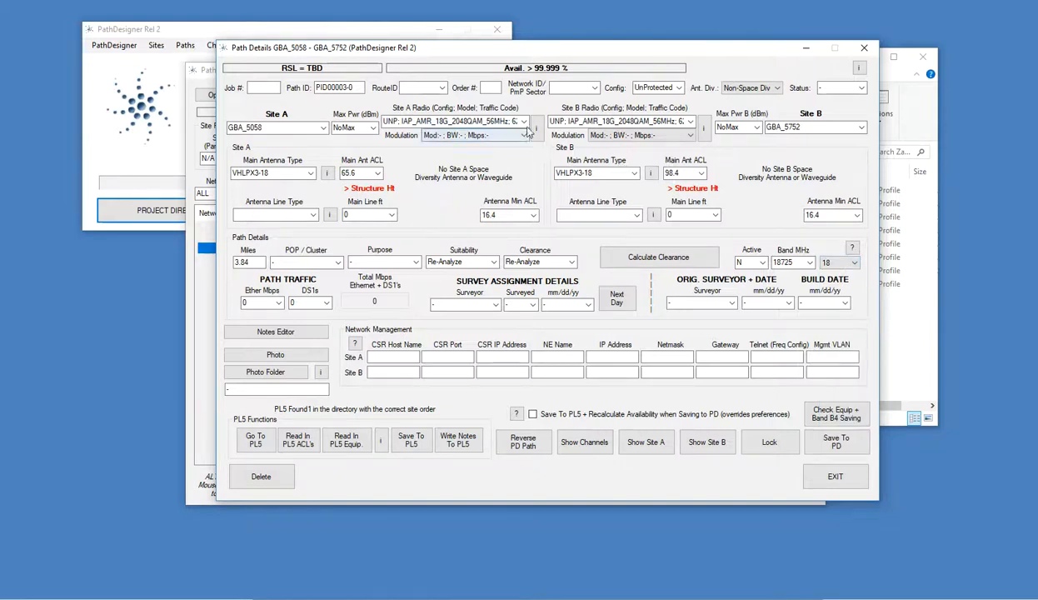
Step: Try the unprotected iPaso IHG 18g EH 50m amr 1n64at 432Mbps radio on the path, check the antenna types, and exit without saving
{"action": "left_click", "coordinate": [525, 122]}
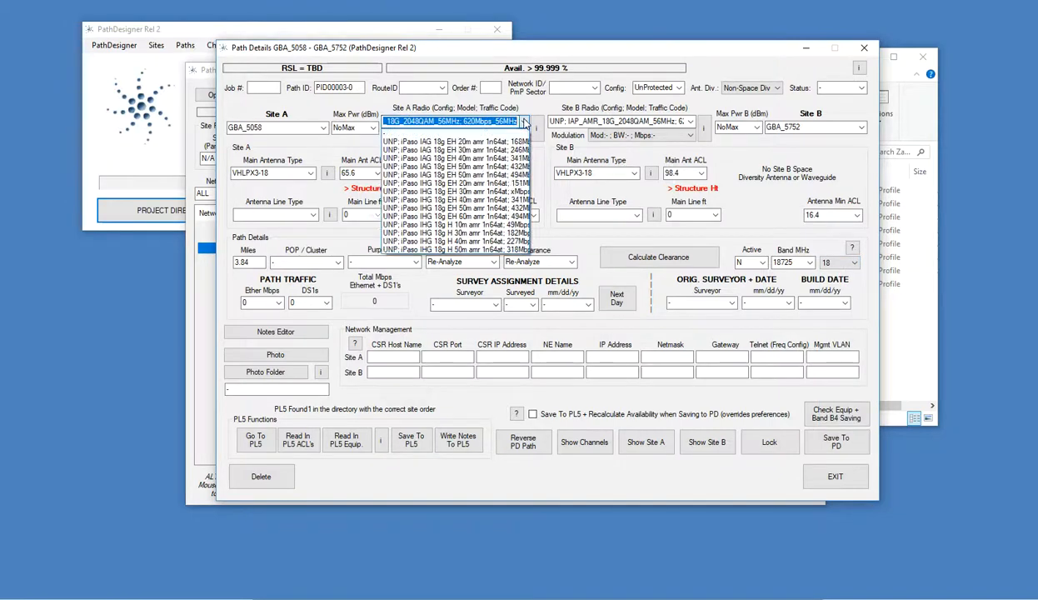
{"action": "left_click", "coordinate": [461, 209]}
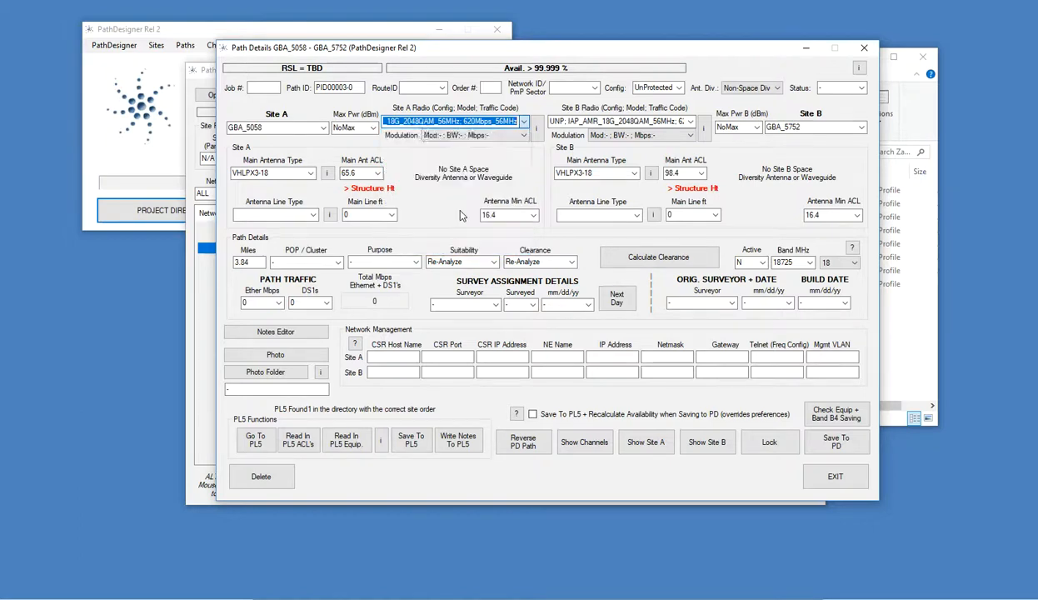
{"action": "left_click", "coordinate": [310, 174]}
{"action": "left_click", "coordinate": [310, 174]}
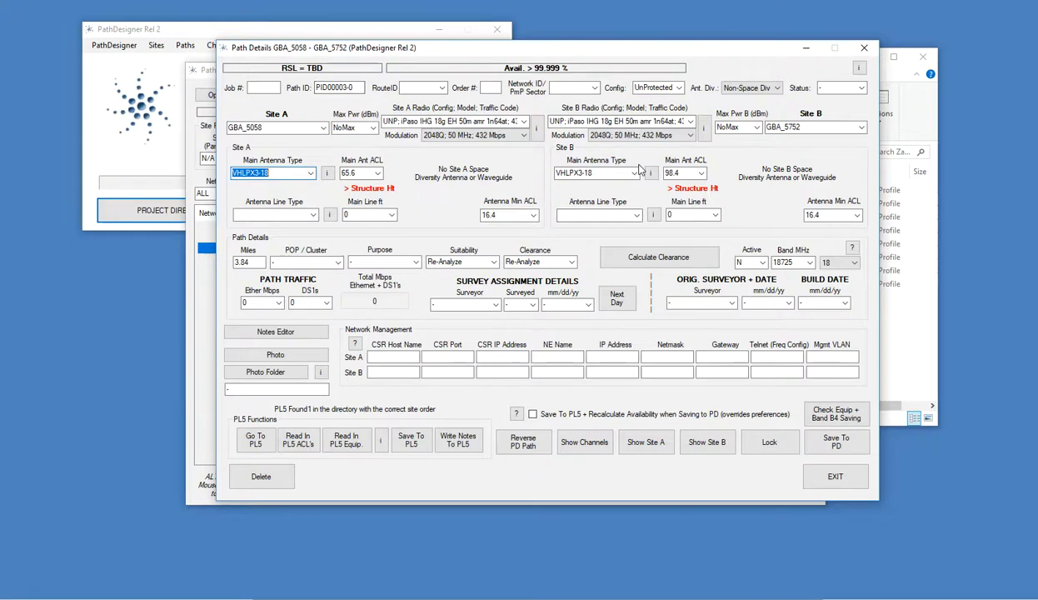
{"action": "left_click", "coordinate": [845, 478]}
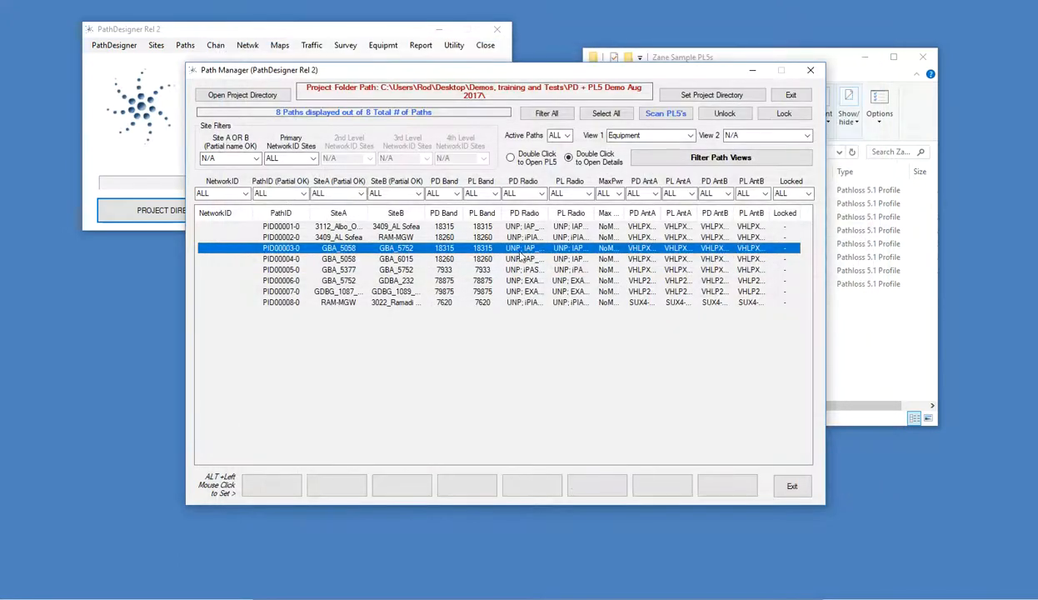
Step: Select all eight paths, PID00001-0 to PID00008-0, and open them in Path Global Edit
{"action": "left_click", "coordinate": [351, 227]}
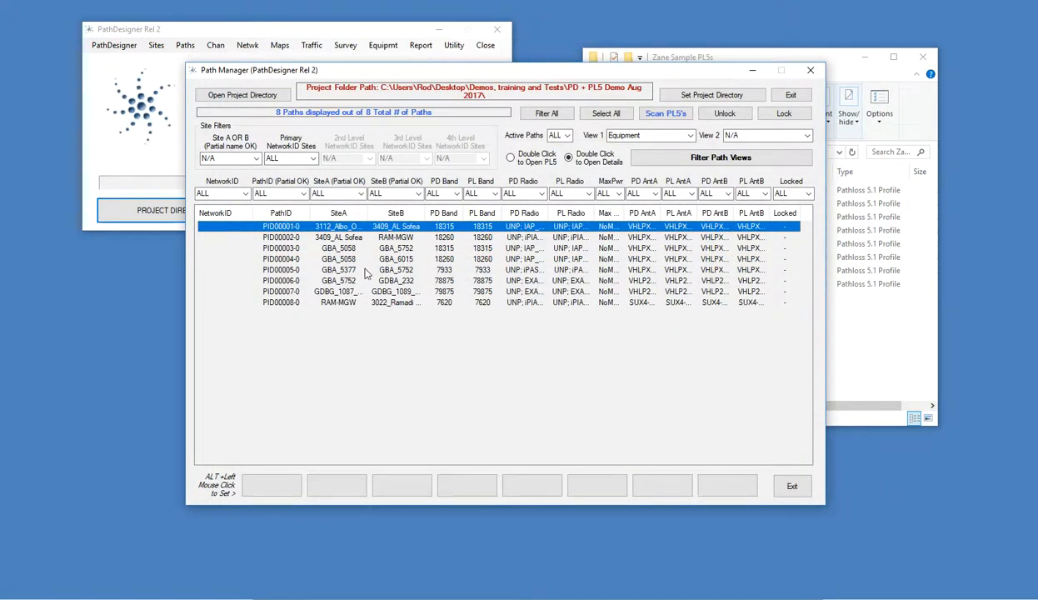
{"action": "left_click", "coordinate": [395, 302], "text": "shift"}
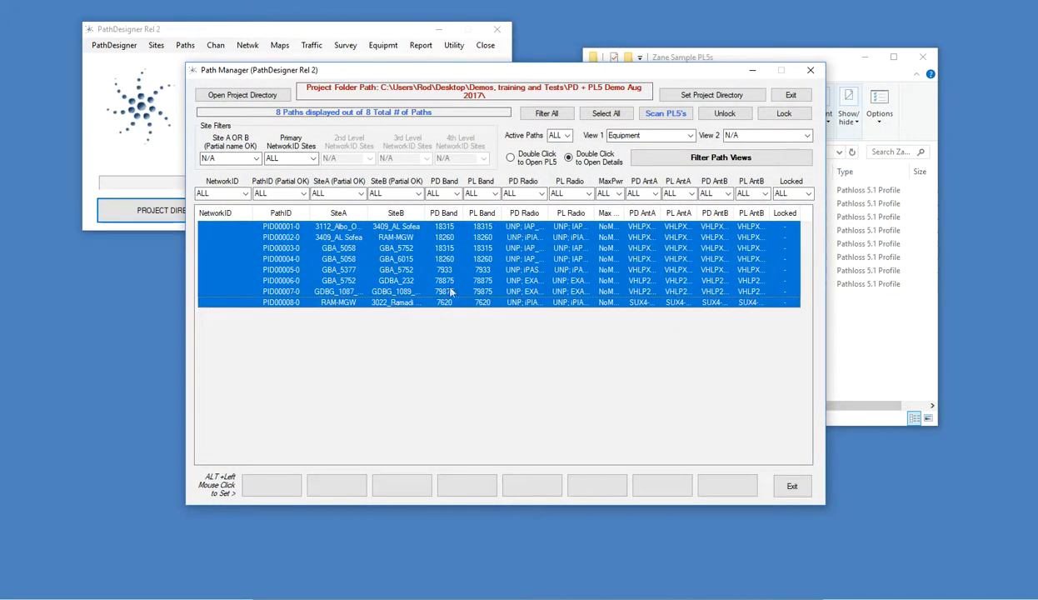
{"action": "left_click", "coordinate": [176, 47]}
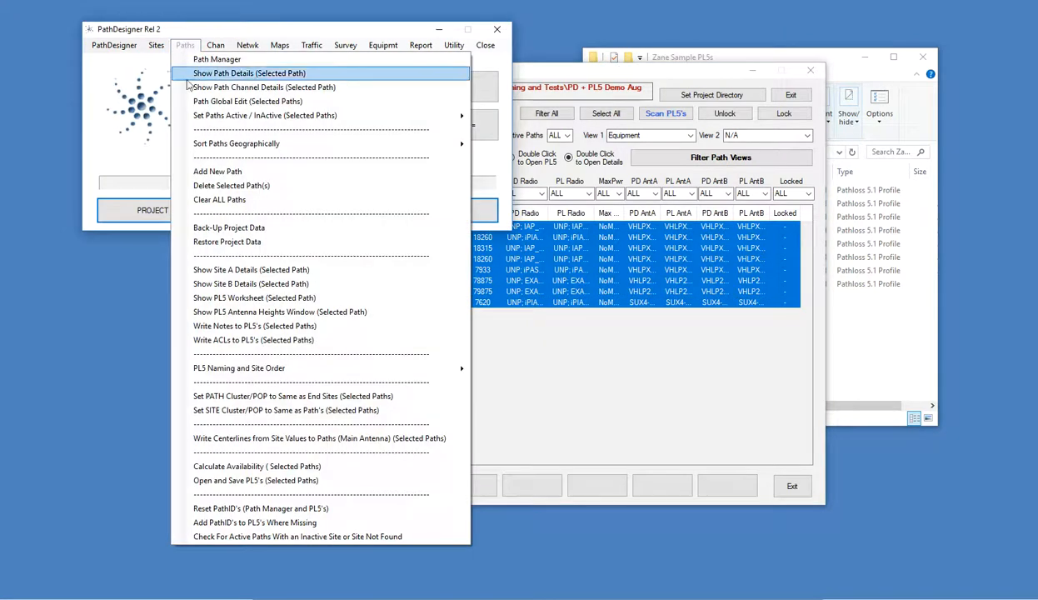
{"action": "left_click", "coordinate": [294, 101]}
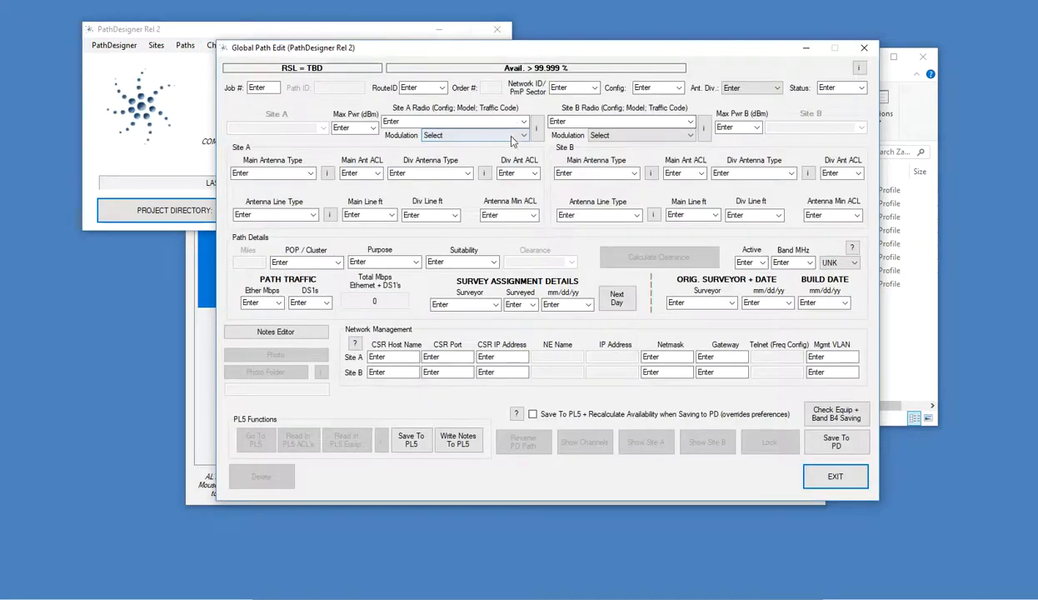
Step: Try band 18, the UnProtected configuration and the iPaso IHG 18g EH 50m amr 1n64at 432Mbps radio for all selected paths, and exit without saving
{"action": "left_click", "coordinate": [838, 263]}
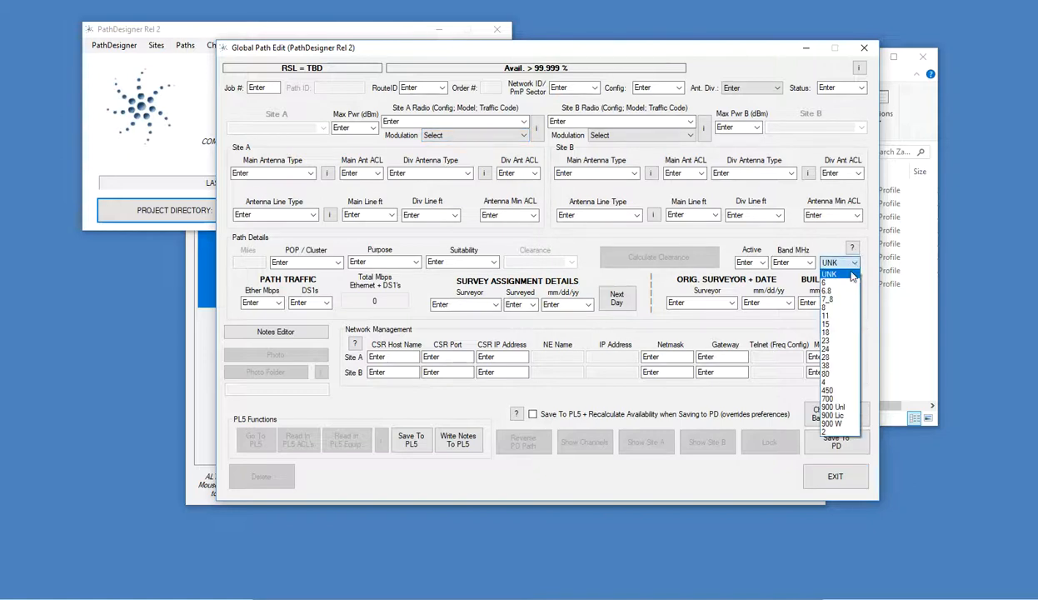
{"action": "left_click", "coordinate": [830, 333]}
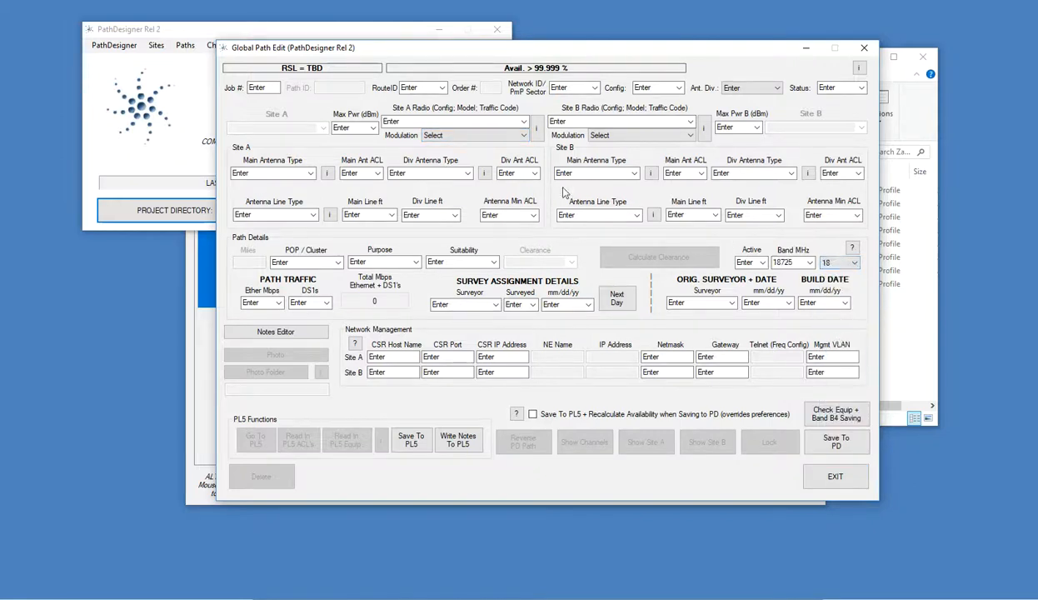
{"action": "left_click", "coordinate": [524, 125]}
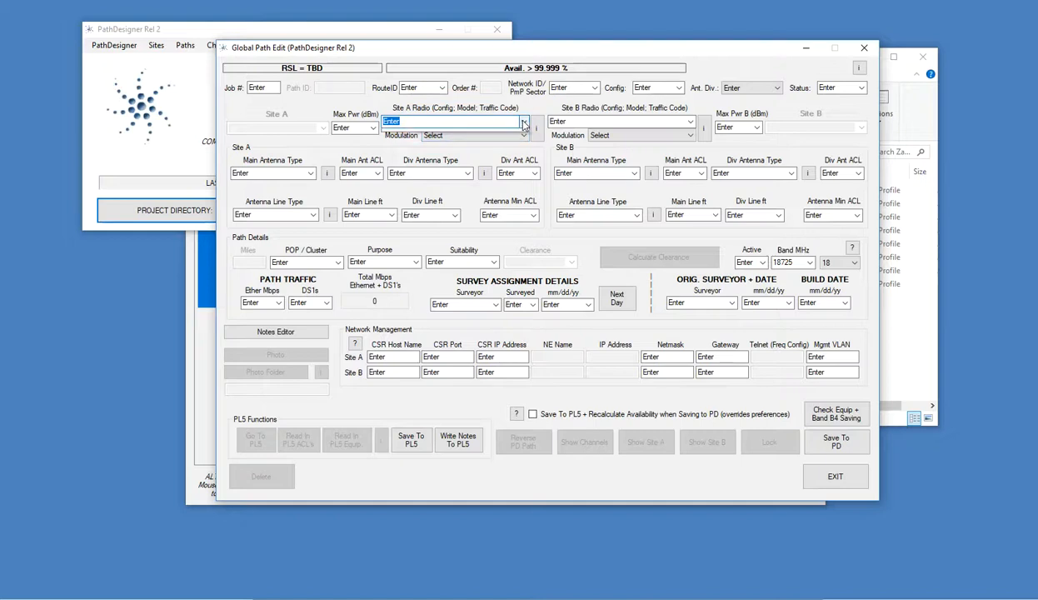
{"action": "left_click", "coordinate": [523, 124]}
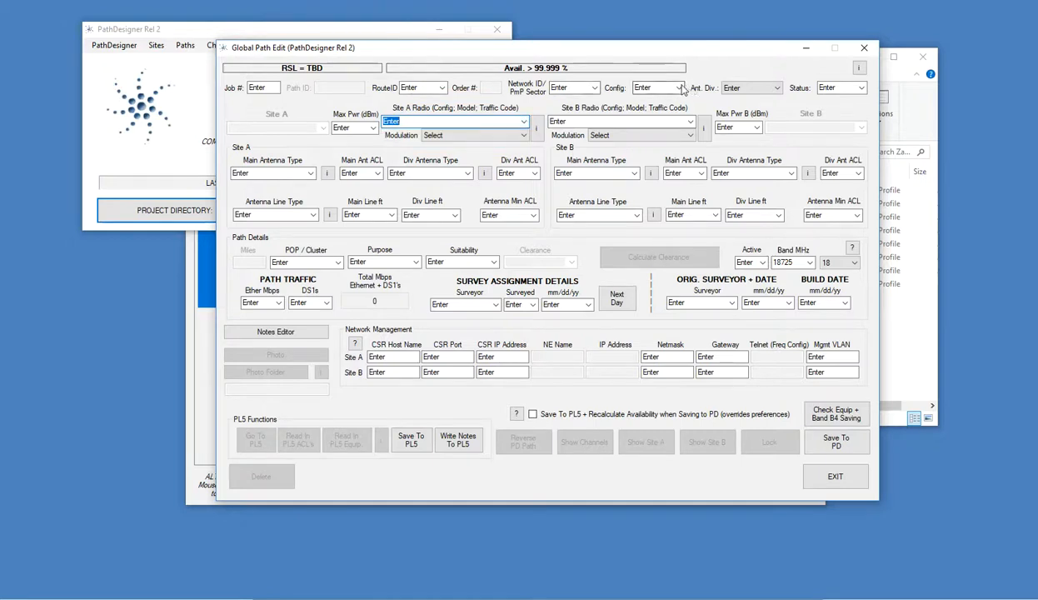
{"action": "left_click", "coordinate": [680, 87]}
{"action": "left_click", "coordinate": [654, 105]}
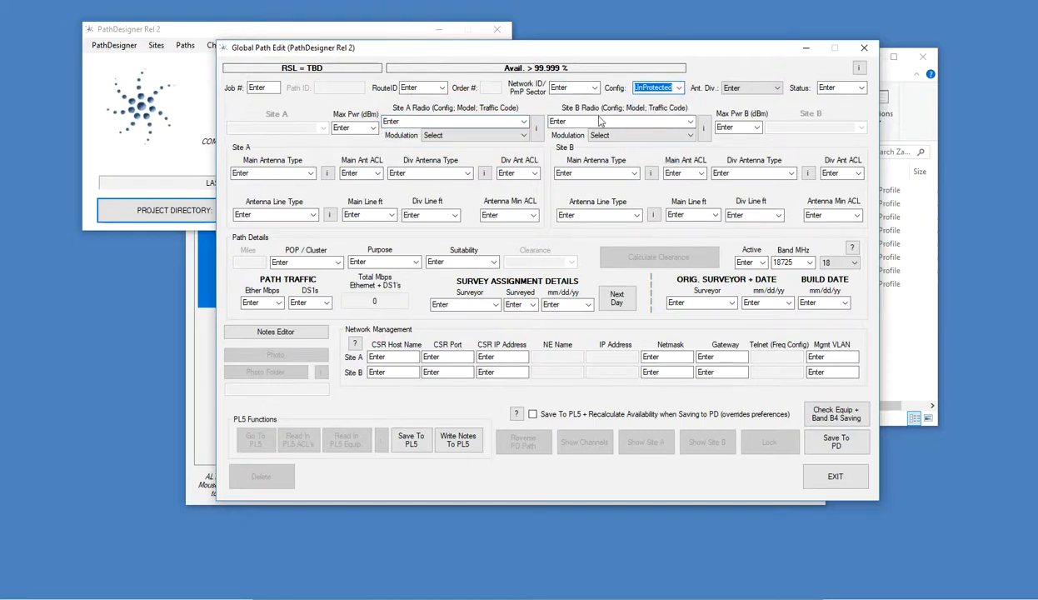
{"action": "left_click", "coordinate": [523, 122]}
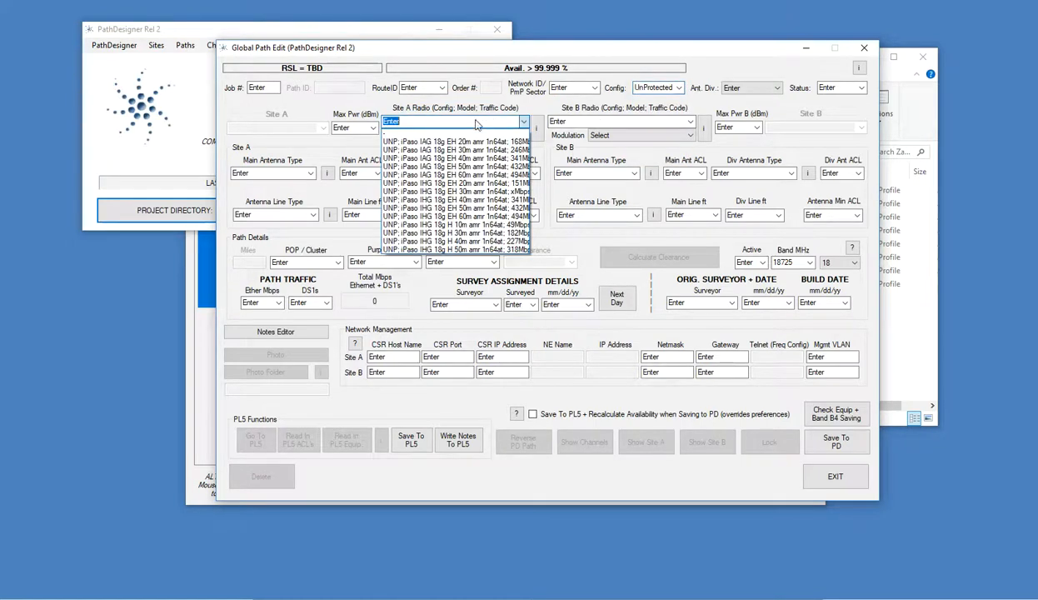
{"action": "left_click", "coordinate": [443, 209]}
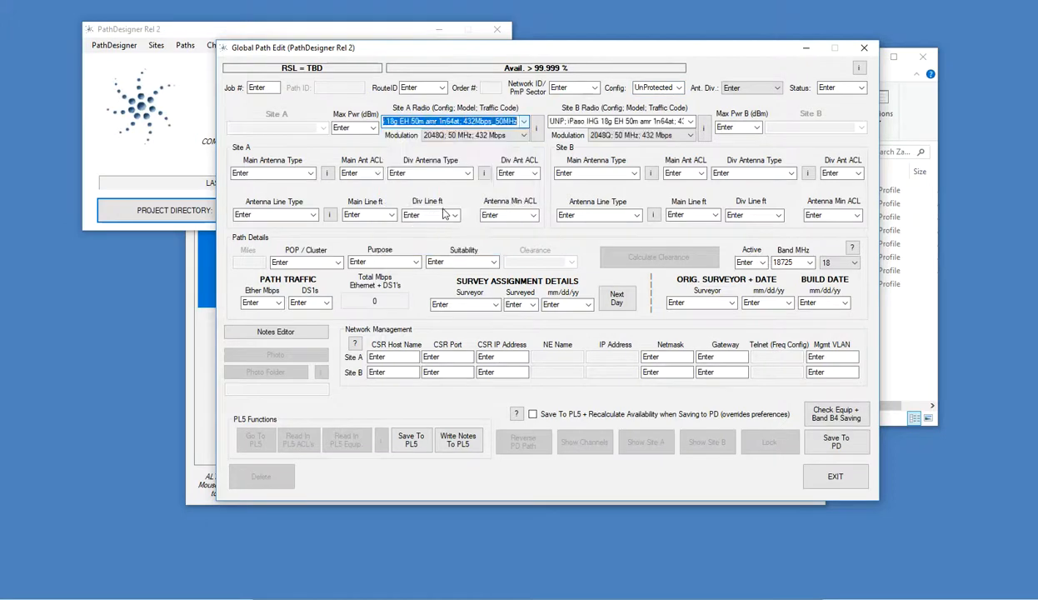
{"action": "left_click", "coordinate": [836, 477]}
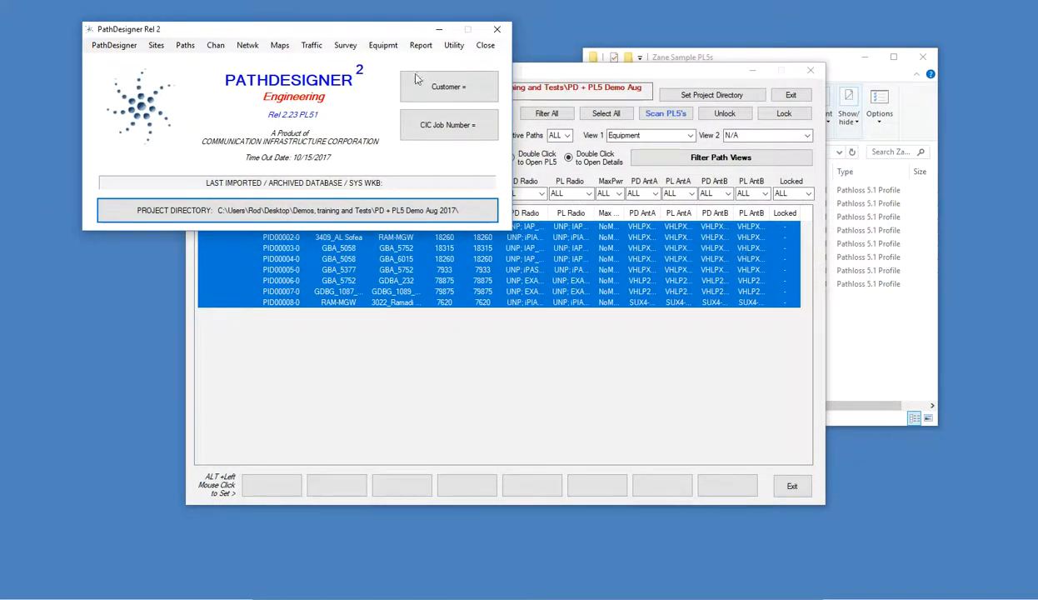
Step: Open Apply Equipment for the selected paths, set the availability objective to 99.99, and review the highest-priority options without changing Smallest Antennas (A+B)
{"action": "left_click", "coordinate": [385, 47]}
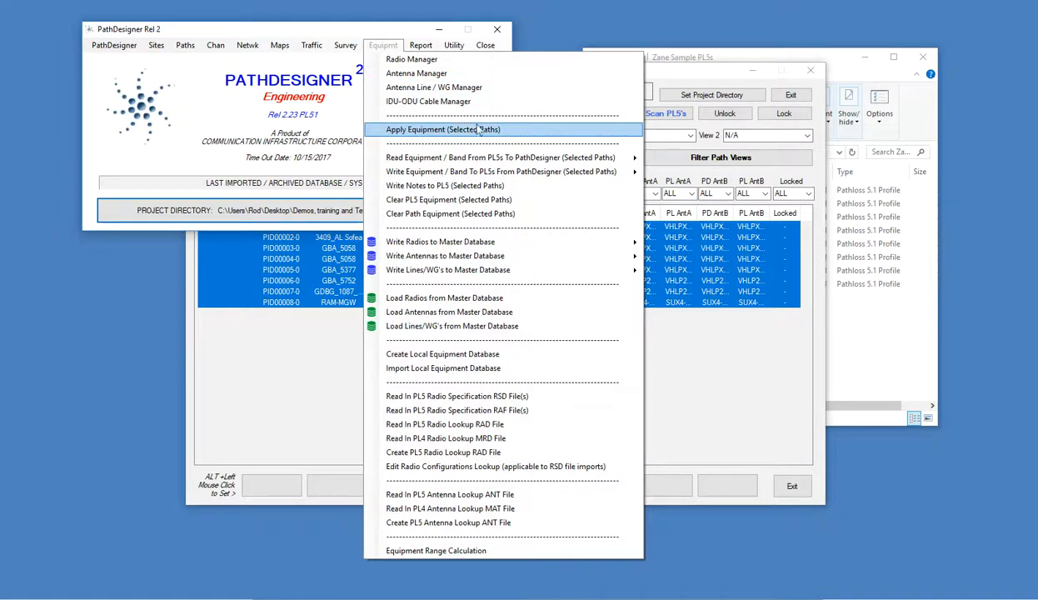
{"action": "left_click", "coordinate": [532, 133]}
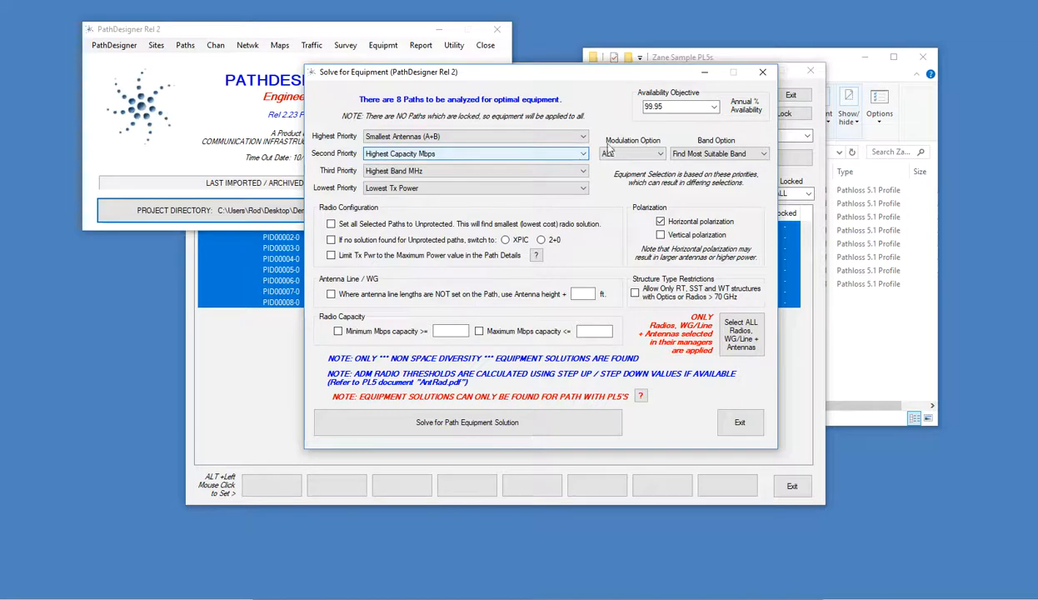
{"action": "double_click", "coordinate": [655, 106]}
{"action": "type", "text": "9"}
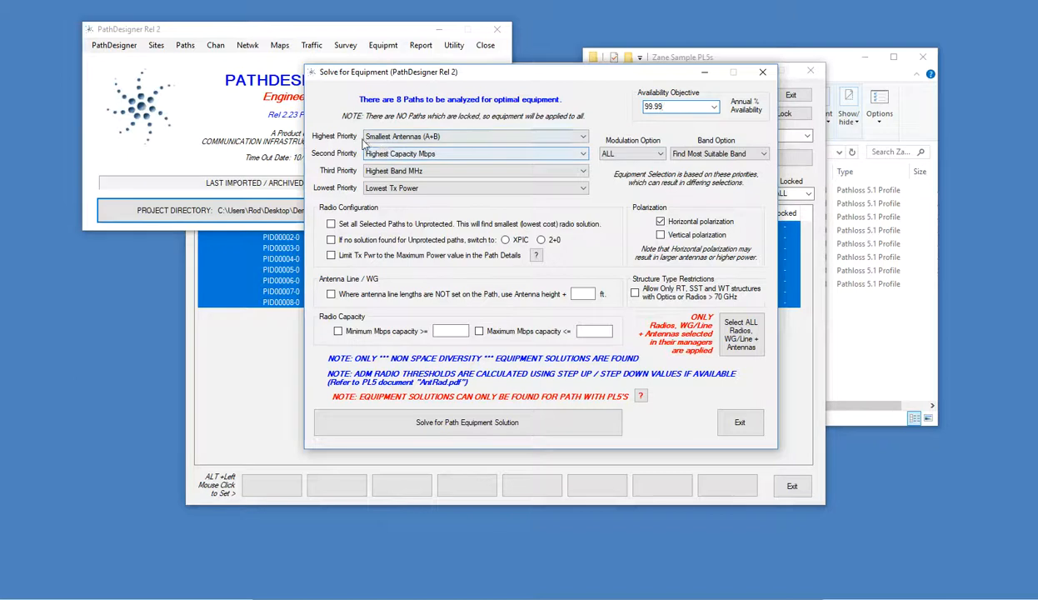
{"action": "left_click", "coordinate": [481, 140]}
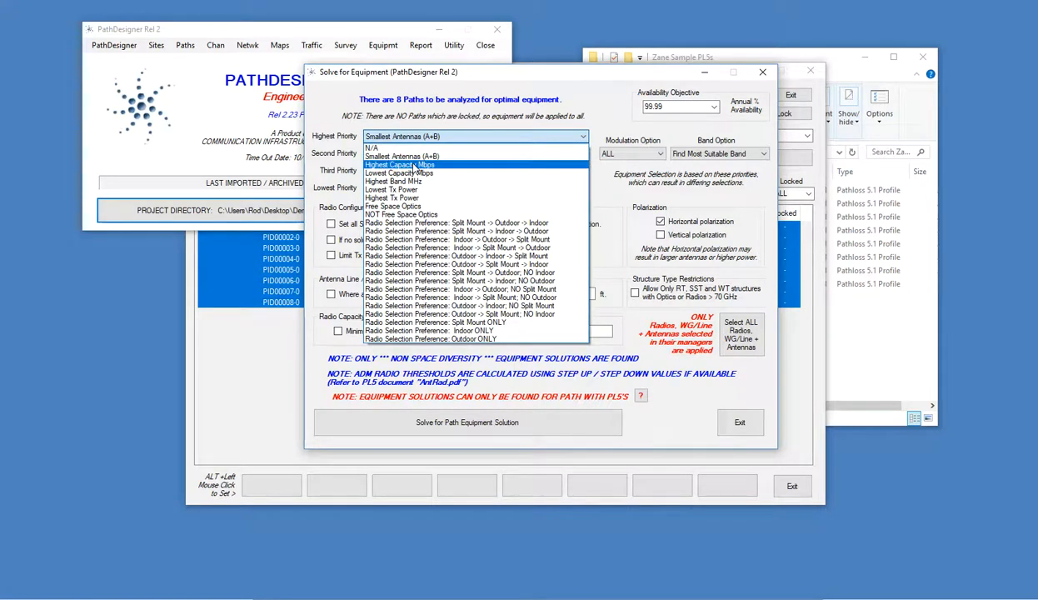
{"action": "left_click", "coordinate": [575, 84]}
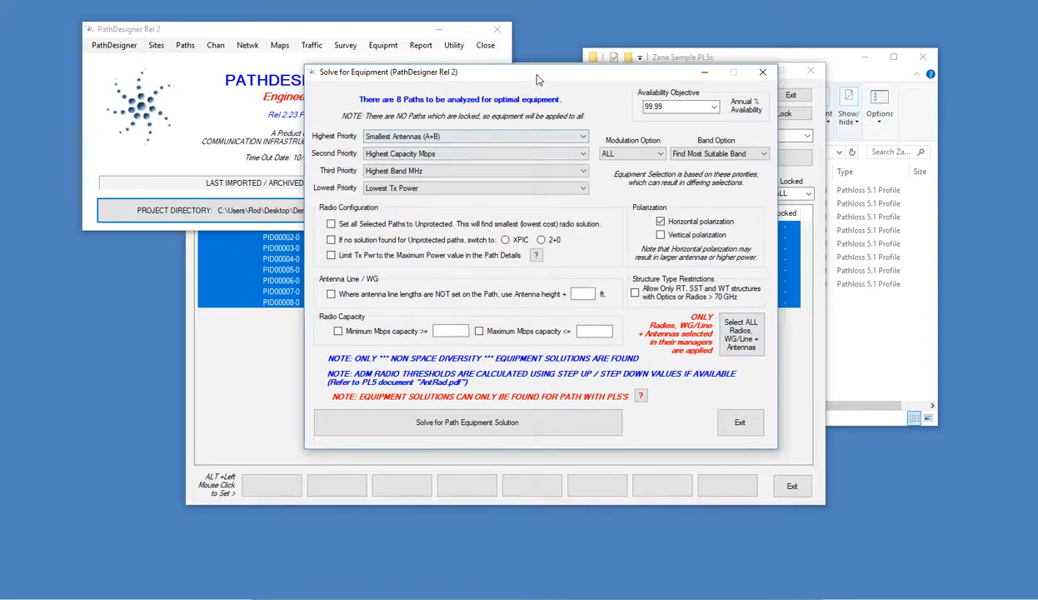
Step: Try picking only the iPaso EC1 L6g H 10m and EC1 U6g H 10m amr 1n64at radios in Radio Manager, and return to Solve for Equipment
{"action": "left_click_drag", "start_coordinate": [526, 77], "coordinate": [658, 77]}
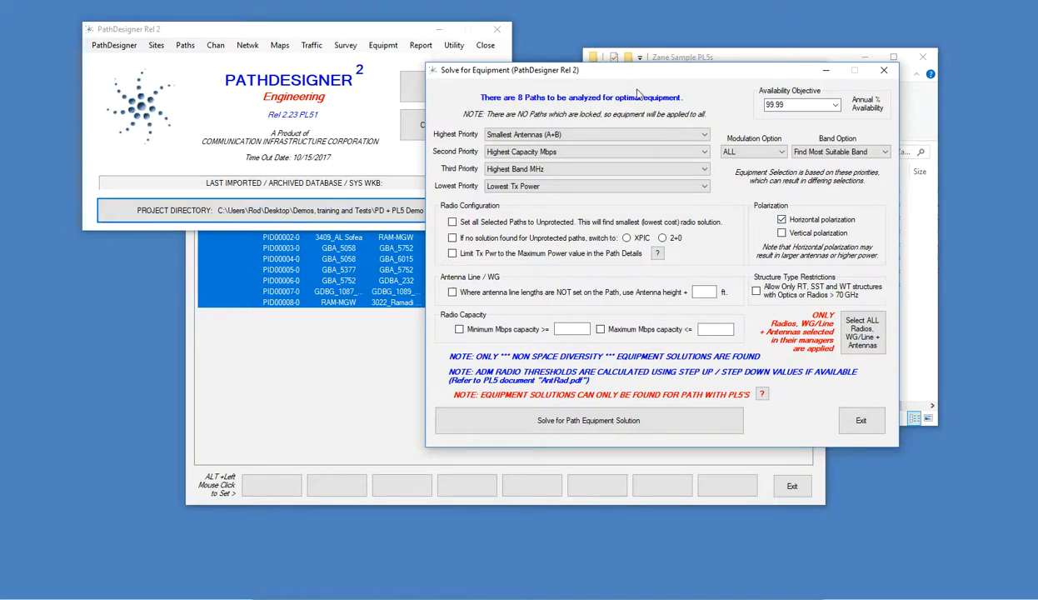
{"action": "left_click", "coordinate": [383, 45]}
{"action": "left_click", "coordinate": [382, 45]}
{"action": "left_click", "coordinate": [389, 61]}
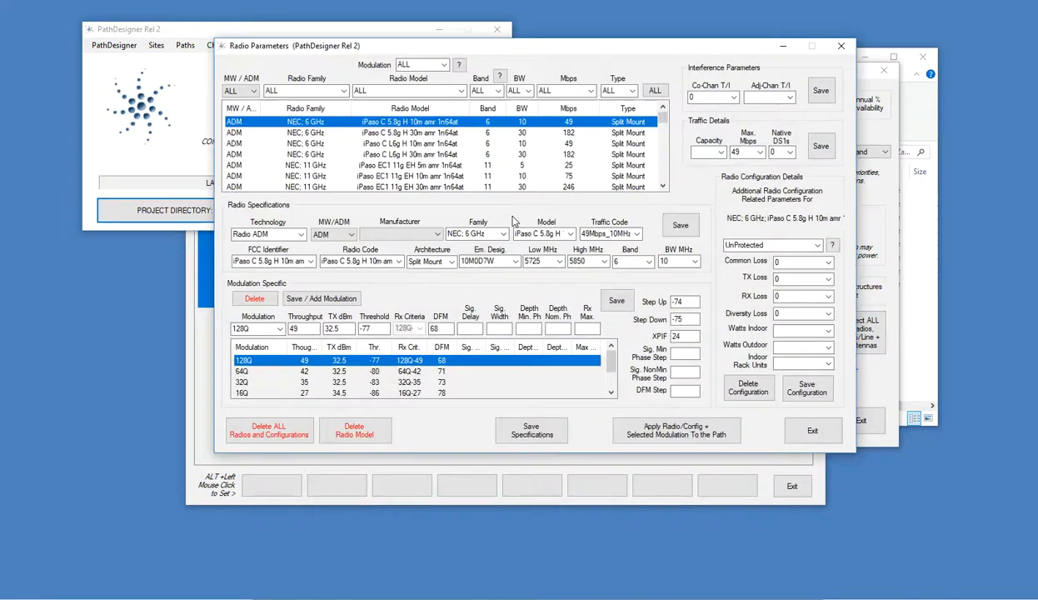
{"action": "left_click", "coordinate": [434, 134]}
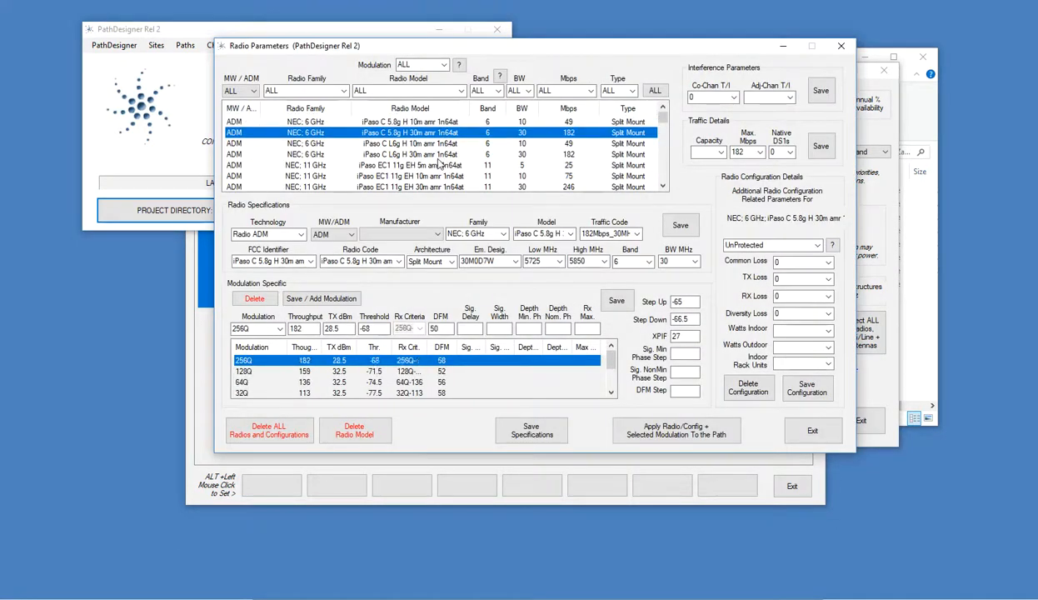
{"action": "left_click", "coordinate": [446, 176], "text": "shift"}
{"action": "scroll", "coordinate": [486, 172], "scroll_direction": "down", "scroll_amount": 3}
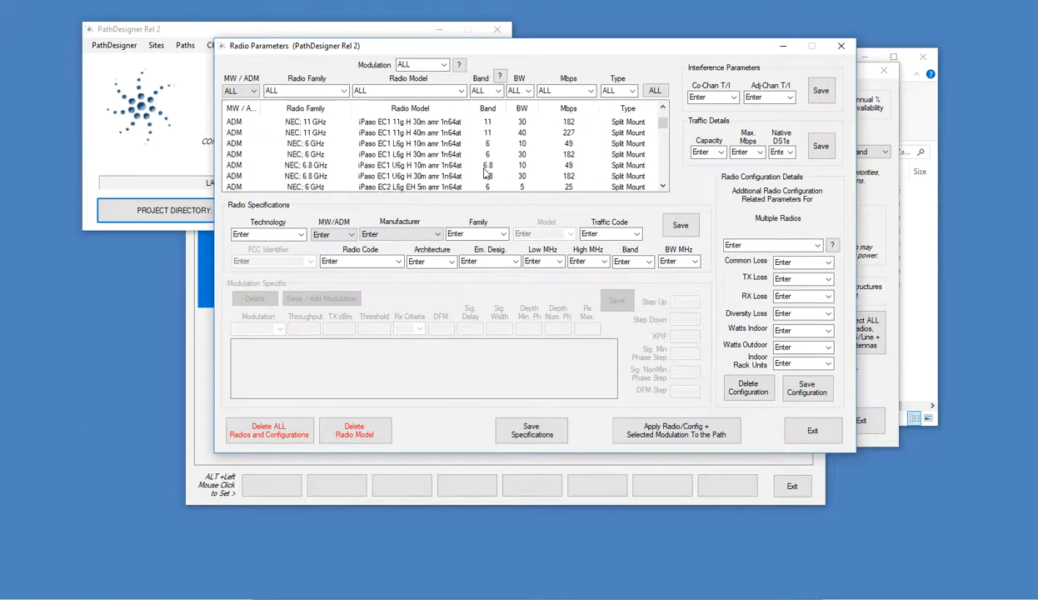
{"action": "left_click", "coordinate": [483, 166]}
{"action": "left_click", "coordinate": [475, 144], "text": "ctrl"}
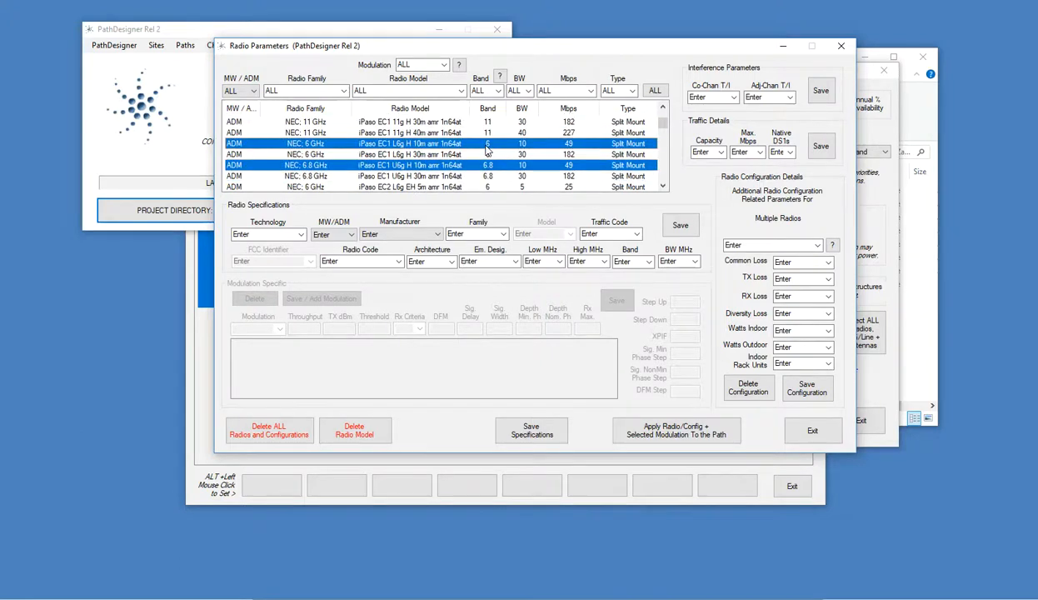
{"action": "left_click", "coordinate": [801, 427]}
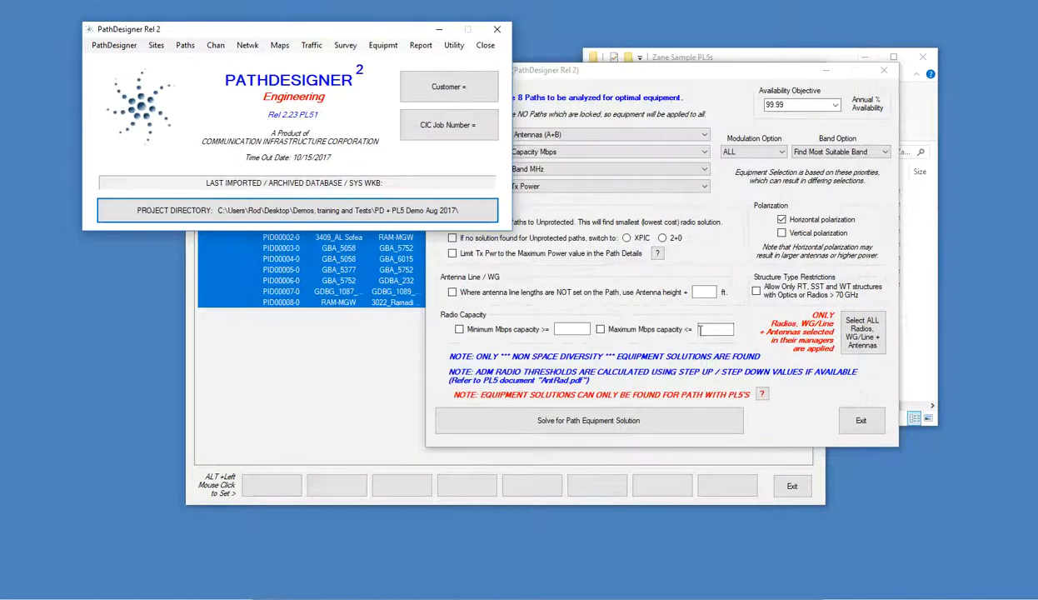
{"action": "left_click", "coordinate": [655, 75]}
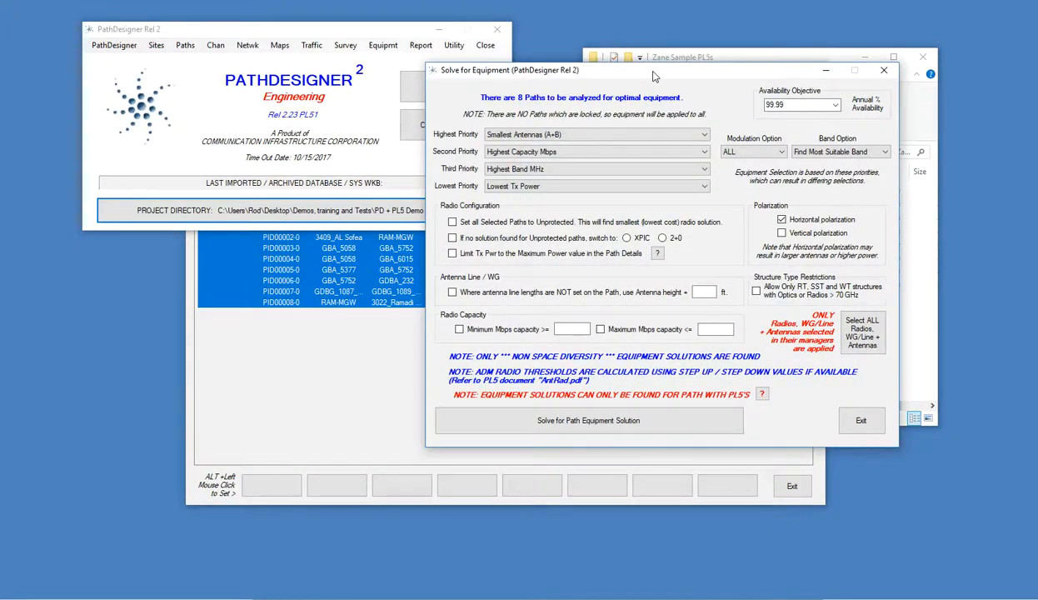
Step: Solve for path equipment with all radios, WG/lines and antennas selected, keeping the band option at Find Most Suitable Band
{"action": "left_click", "coordinate": [871, 338]}
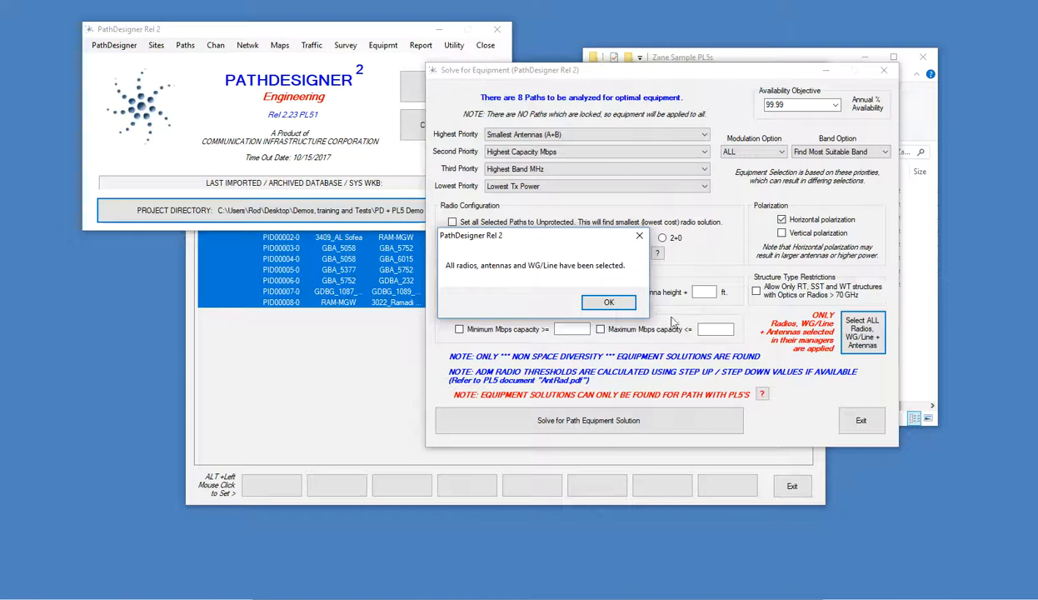
{"action": "left_click", "coordinate": [608, 302]}
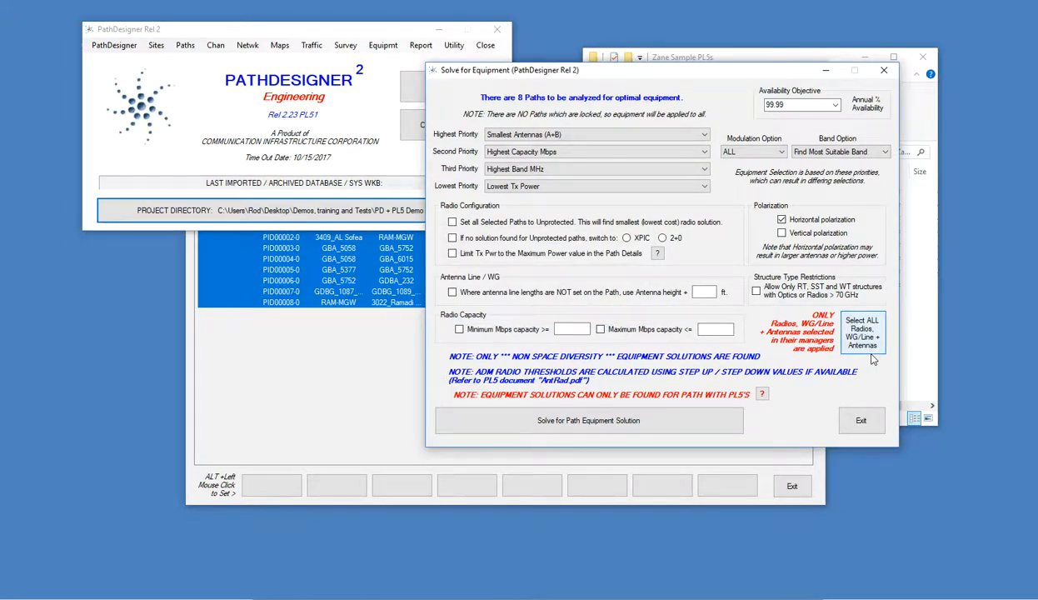
{"action": "left_click", "coordinate": [878, 155]}
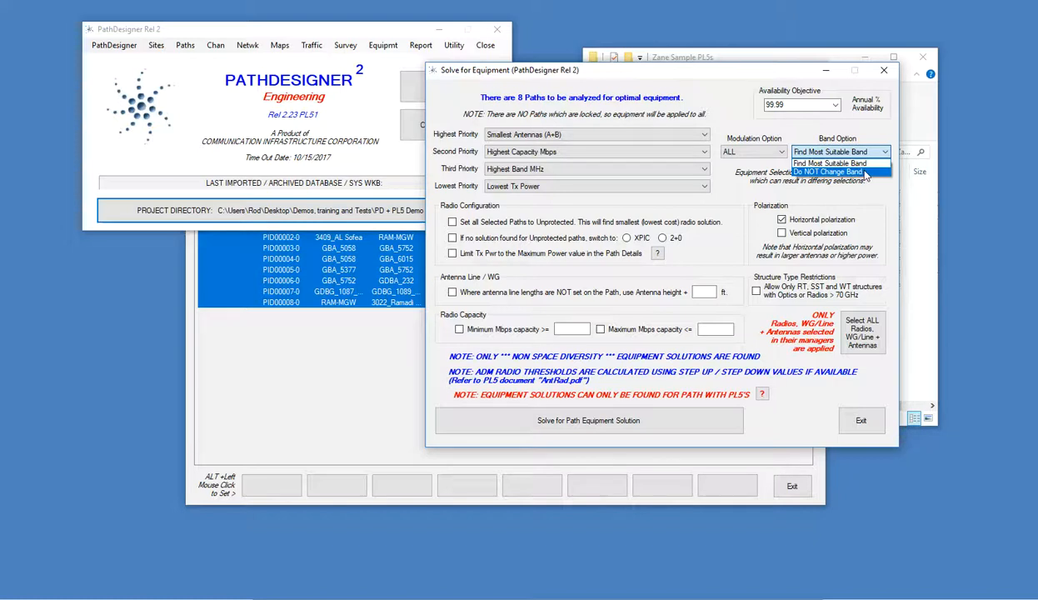
{"action": "left_click", "coordinate": [866, 142]}
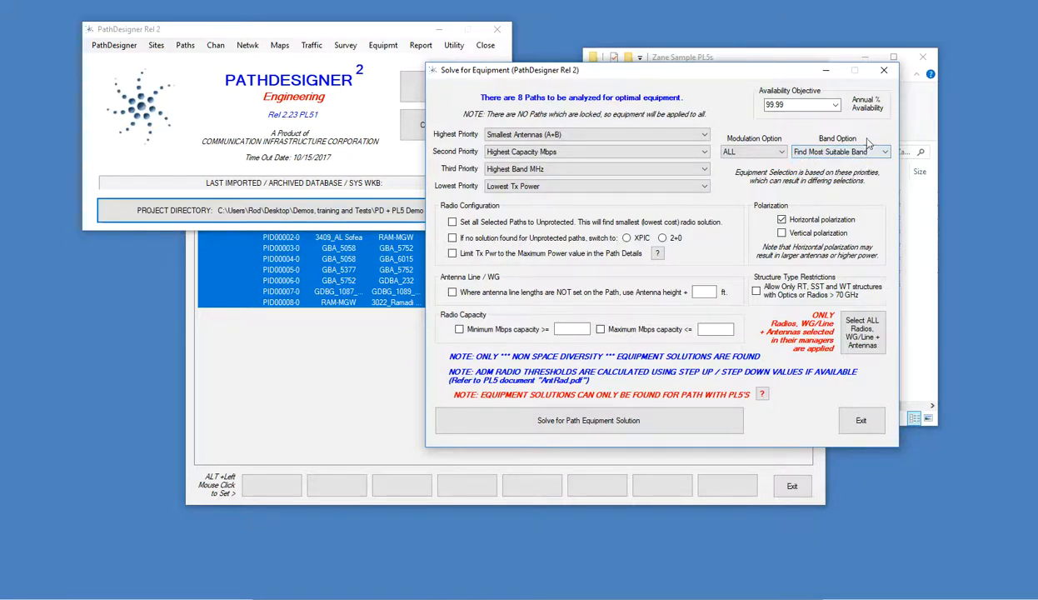
{"action": "left_click", "coordinate": [619, 425]}
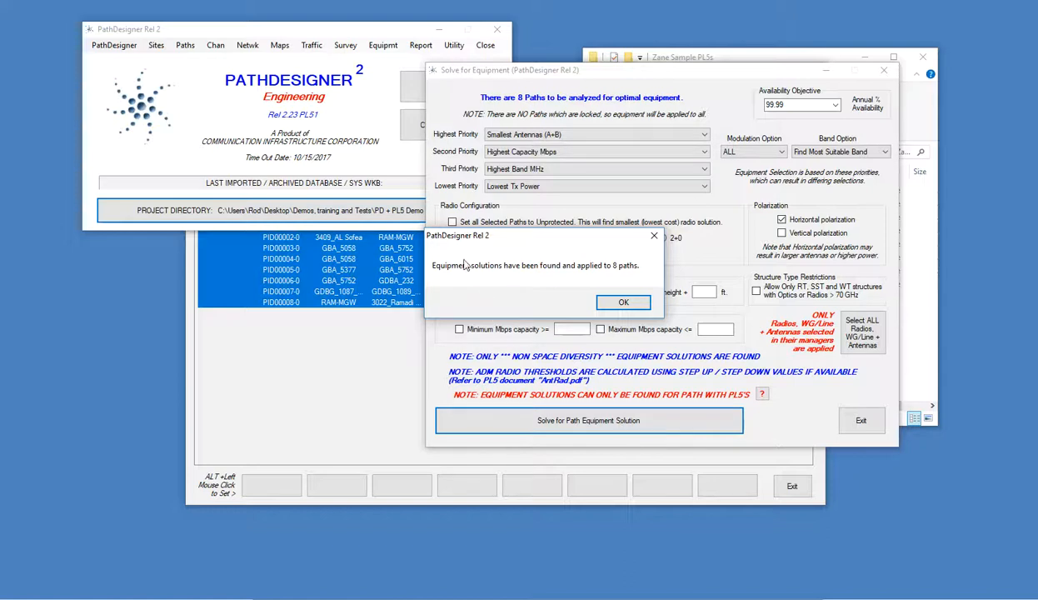
{"action": "left_click", "coordinate": [634, 304]}
Step: Widen the PD Radio column in Path Manager and open the path details of GBA_5058 - GBA_5752 (PID00003-0)
{"action": "left_click", "coordinate": [194, 464]}
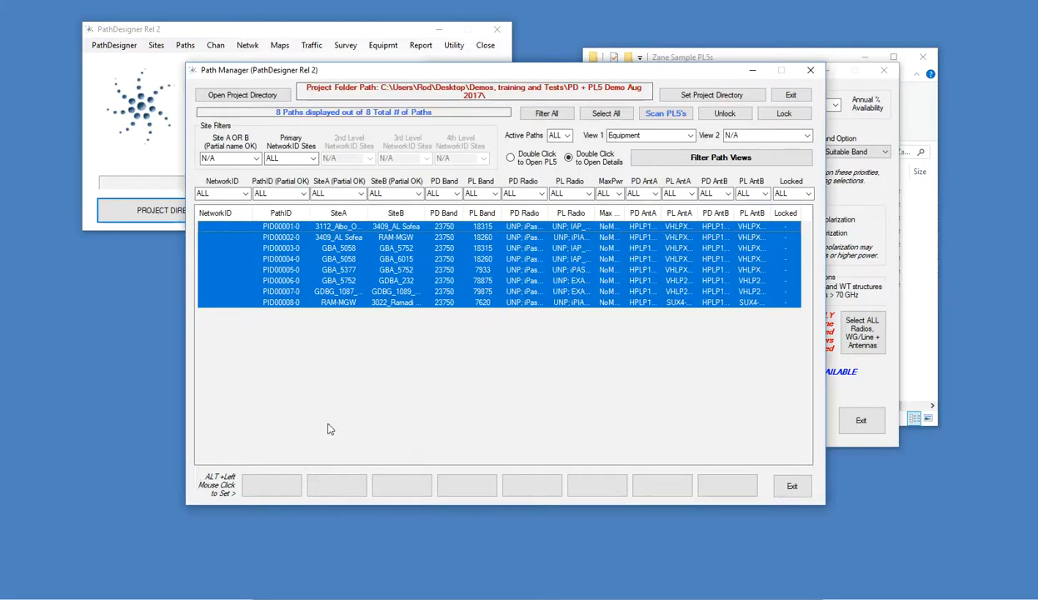
{"action": "left_click_drag", "start_coordinate": [546, 215], "coordinate": [655, 220]}
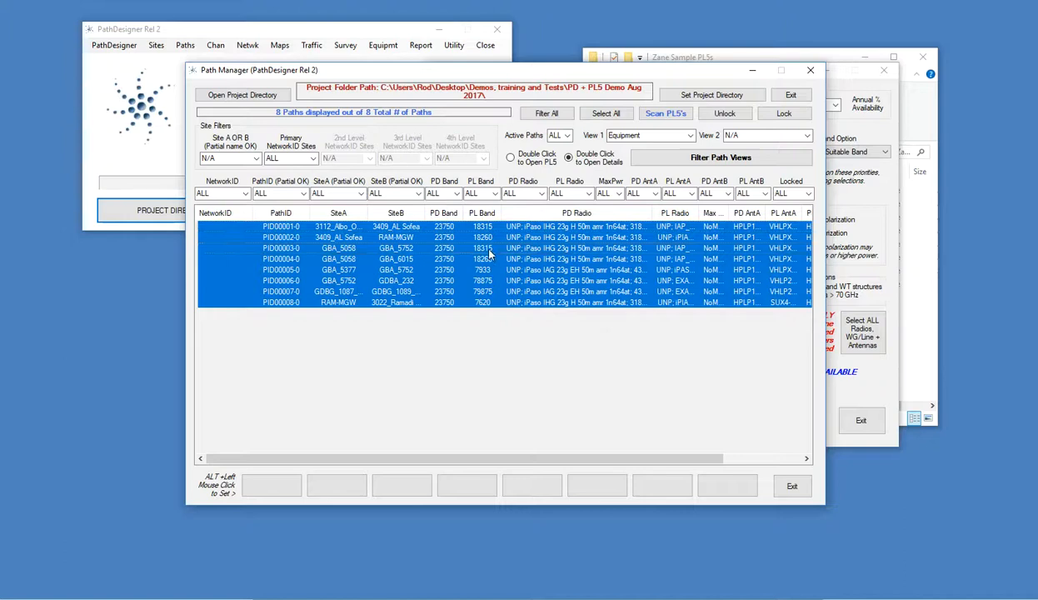
{"action": "left_click", "coordinate": [460, 248]}
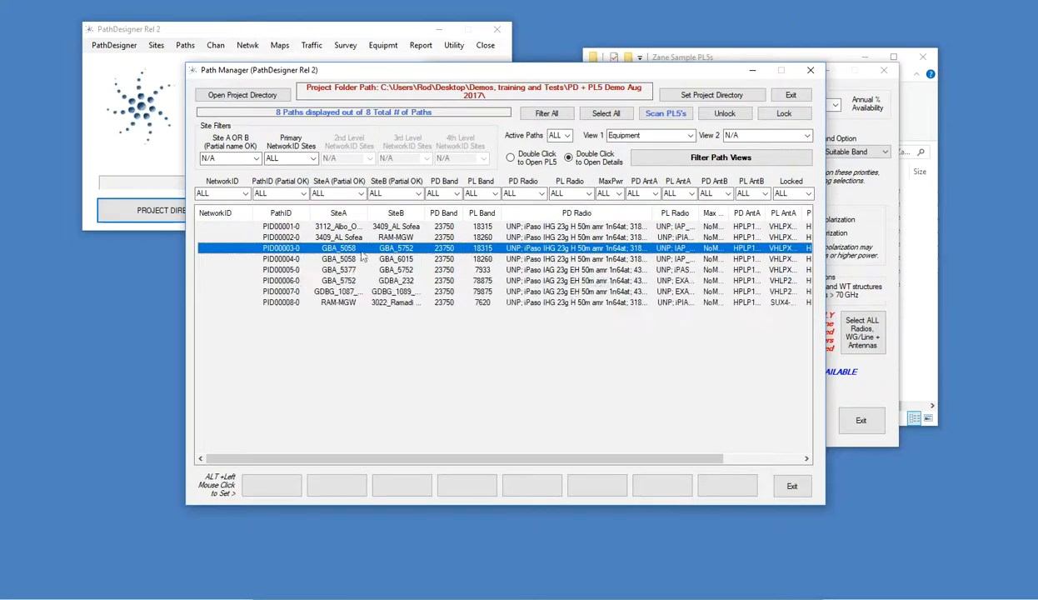
{"action": "double_click", "coordinate": [311, 248]}
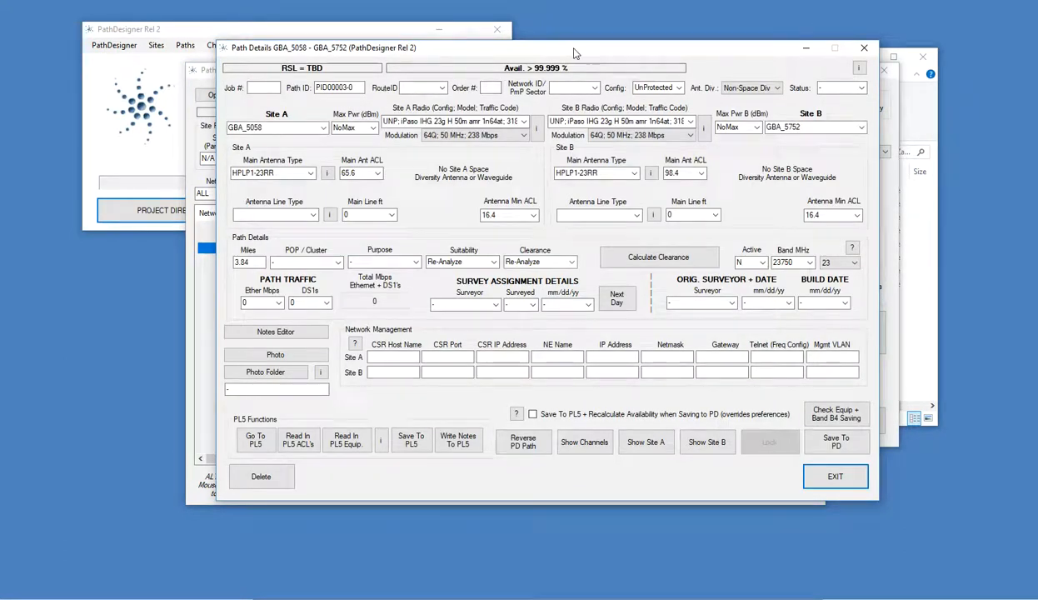
{"action": "left_click_drag", "start_coordinate": [573, 53], "coordinate": [544, 44]}
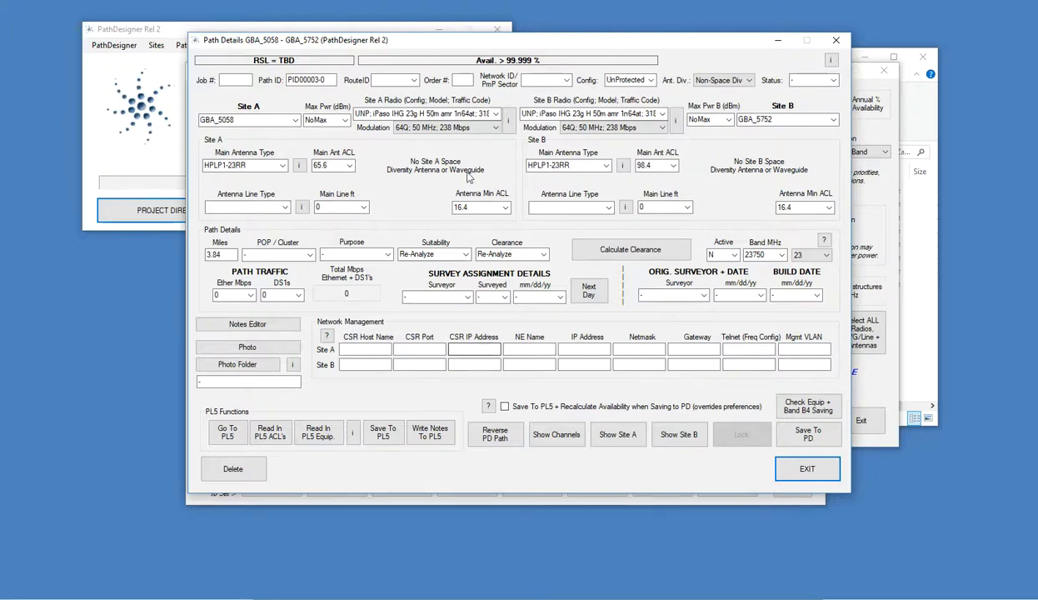
Step: Open the GBA_5058 - GBA_5752 path in Pathloss 5, check its antennas and adaptive modulation radio model, and close it
{"action": "left_click", "coordinate": [225, 437]}
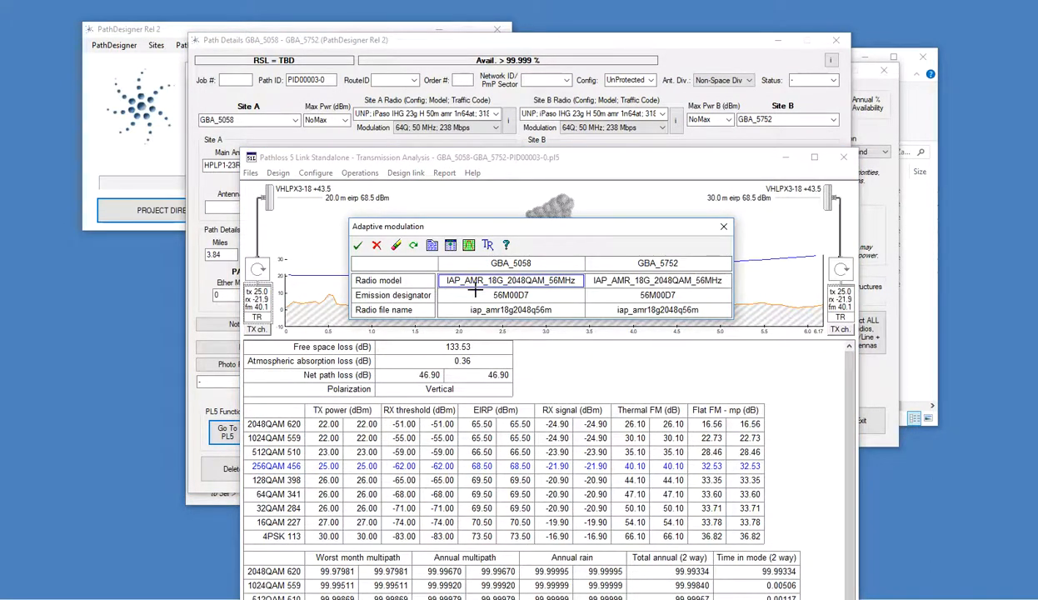
{"action": "left_click", "coordinate": [358, 245]}
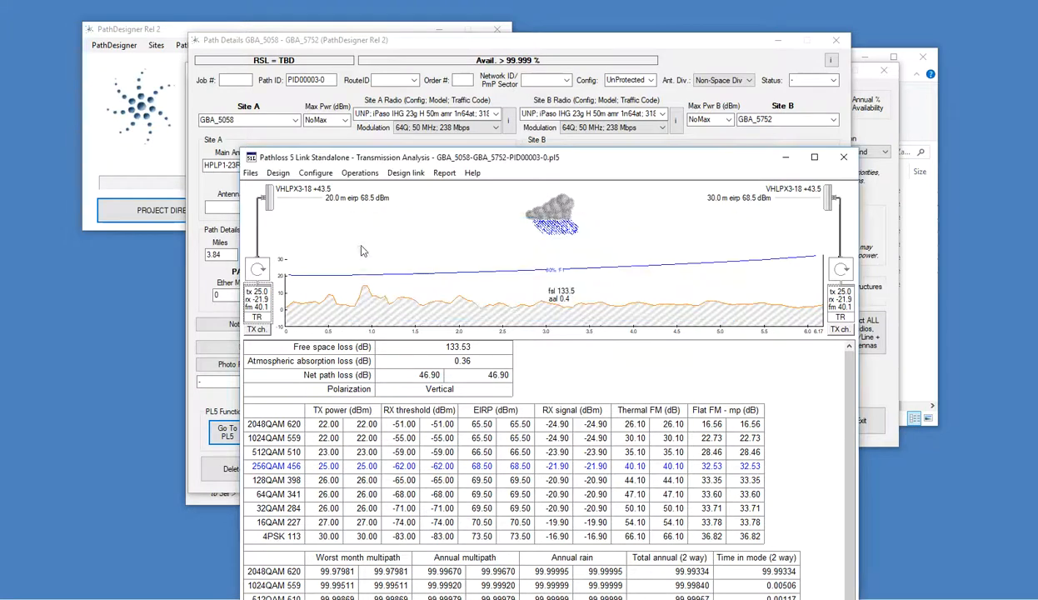
{"action": "left_click", "coordinate": [842, 156]}
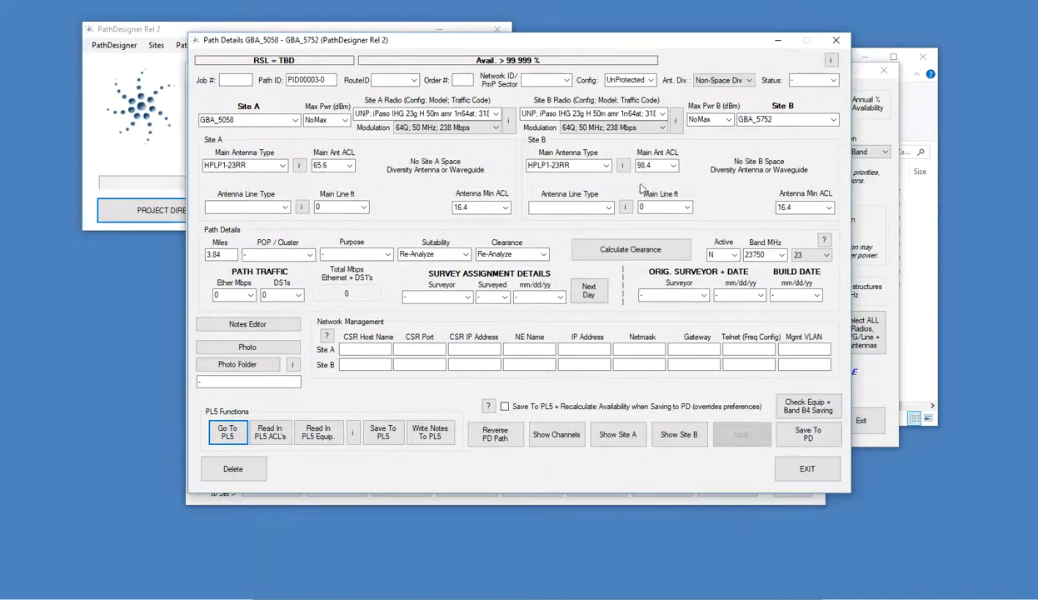
Step: Write all equipment and band from PathDesigner to the PL5 file of the selected path, PID00003-0
{"action": "left_click_drag", "start_coordinate": [538, 50], "coordinate": [569, 72]}
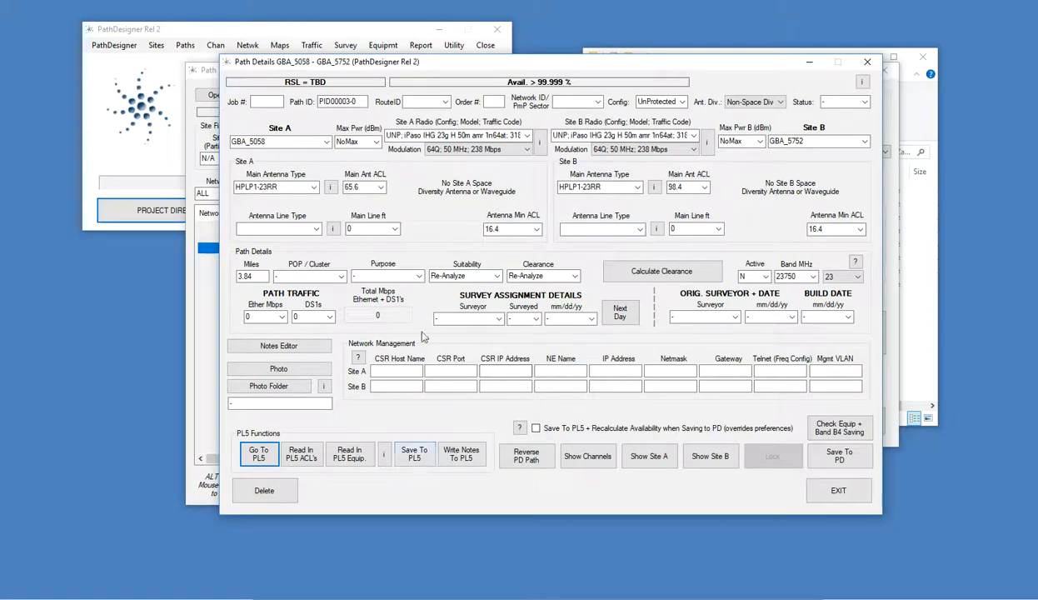
{"action": "left_click", "coordinate": [401, 39]}
{"action": "left_click", "coordinate": [385, 47]}
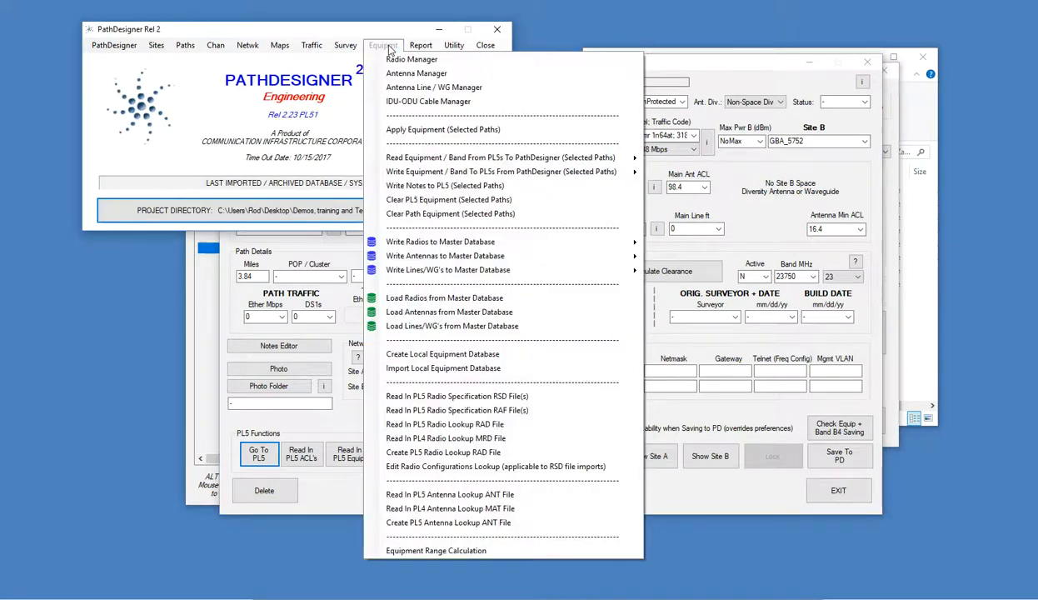
{"action": "mouse_move", "coordinate": [432, 171]}
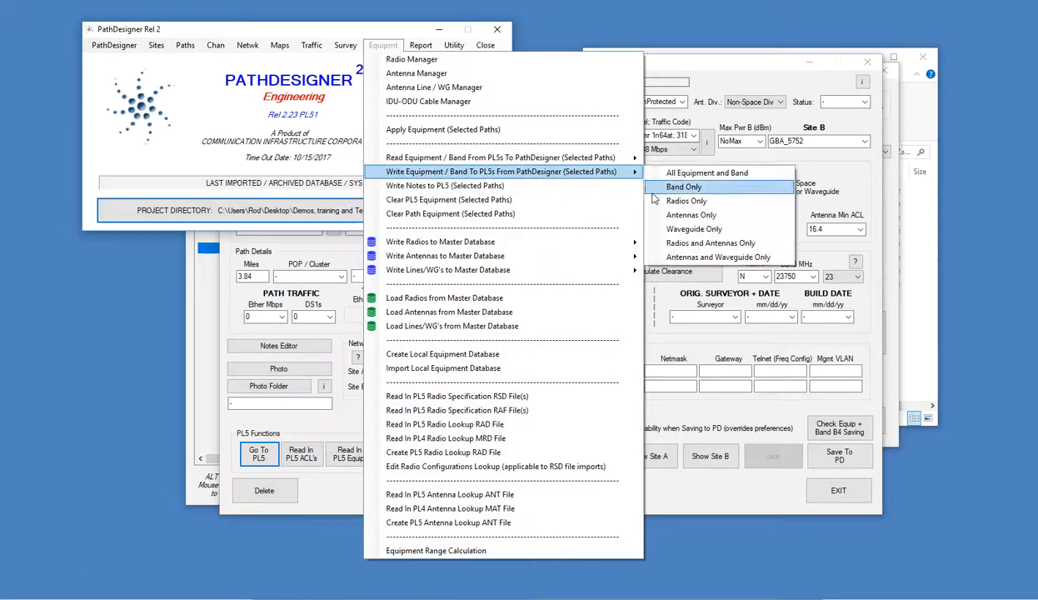
{"action": "left_click", "coordinate": [704, 176]}
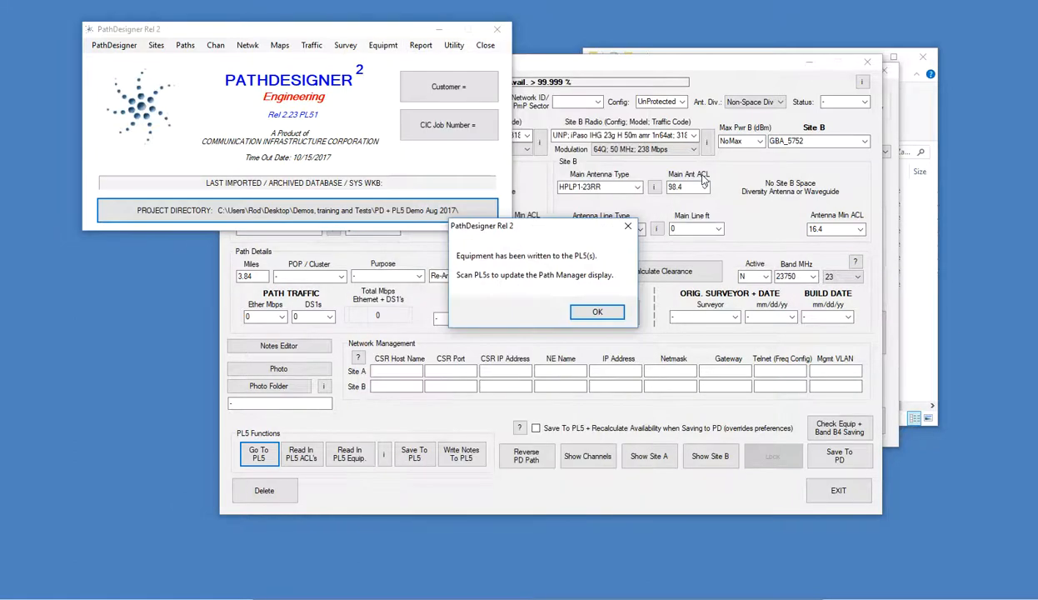
{"action": "left_click", "coordinate": [598, 308]}
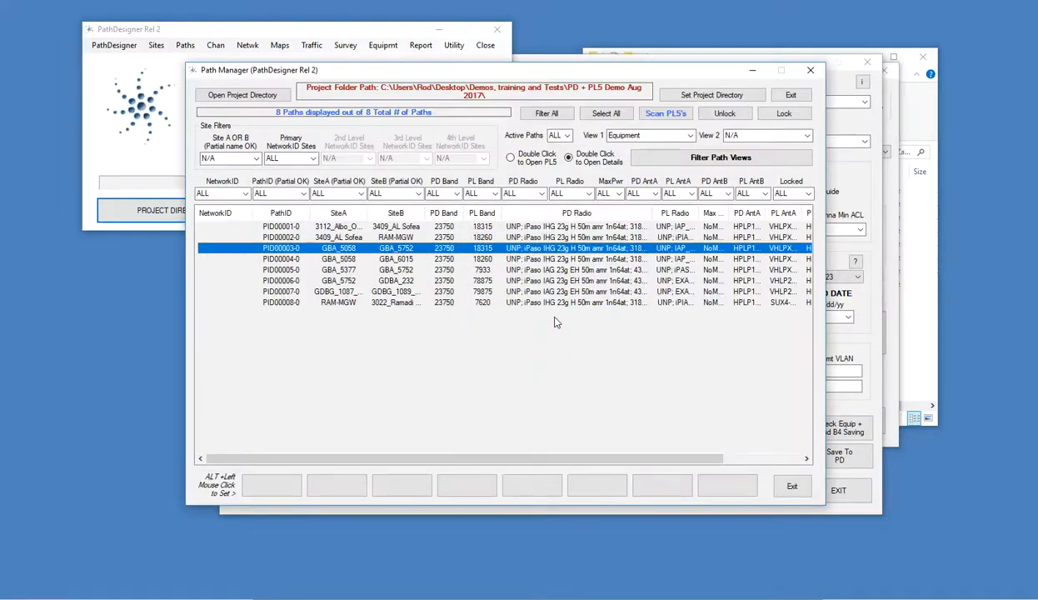
Step: Reopen the GBA_5058 - GBA_5752 details and check the newly written antennas and radio model in Pathloss 5
{"action": "double_click", "coordinate": [503, 250]}
{"action": "left_click", "coordinate": [260, 451]}
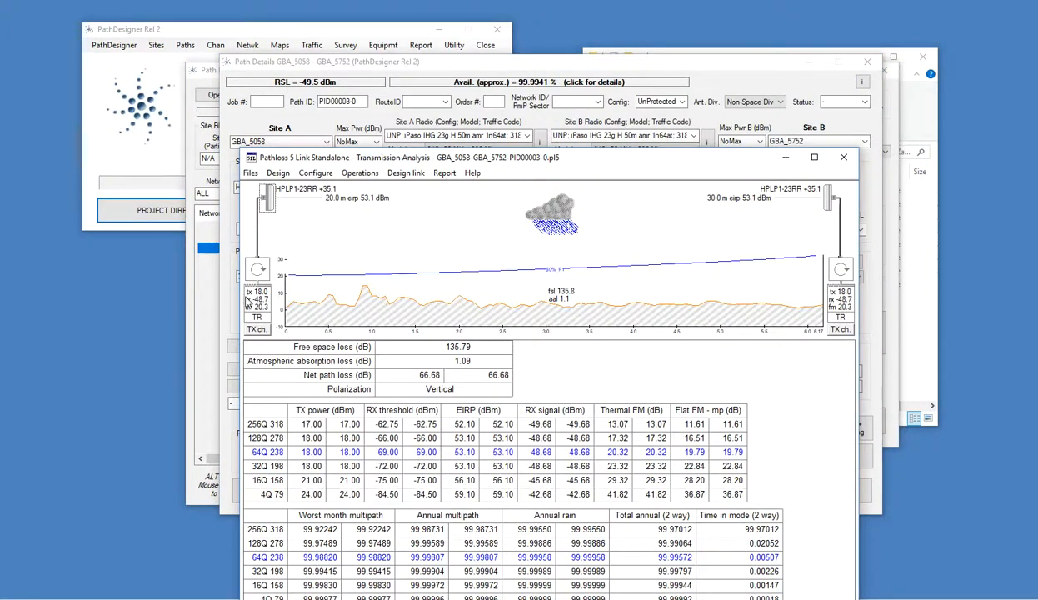
{"action": "left_click", "coordinate": [249, 294]}
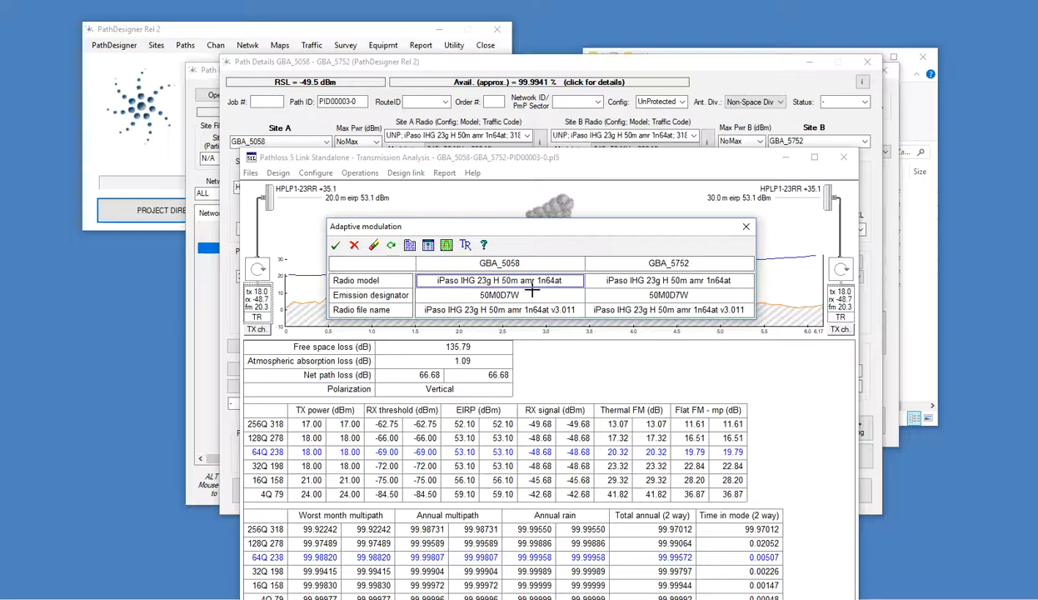
{"action": "left_click", "coordinate": [335, 245]}
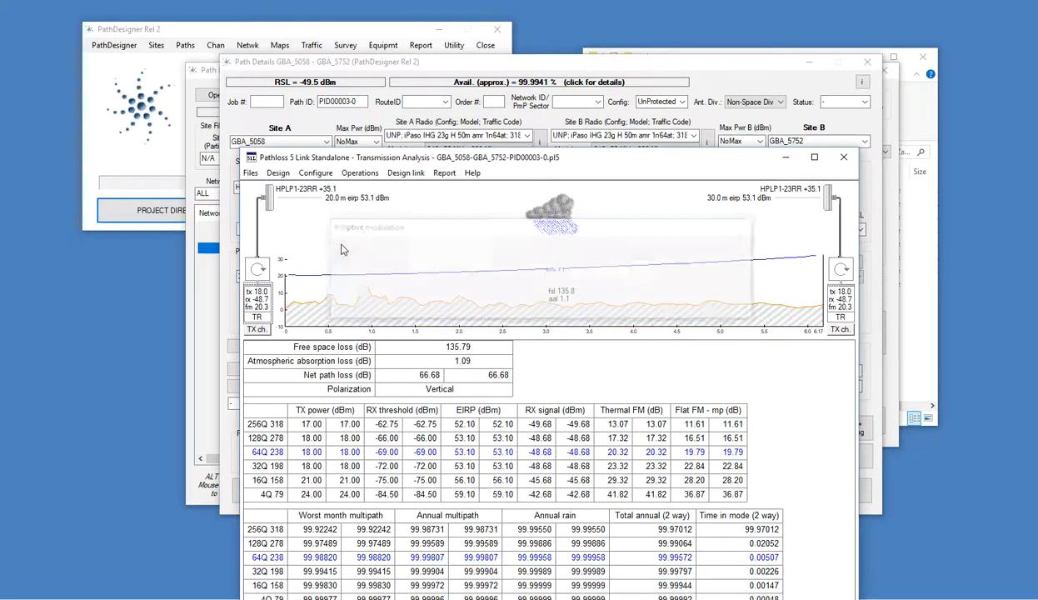
{"action": "left_click", "coordinate": [844, 157]}
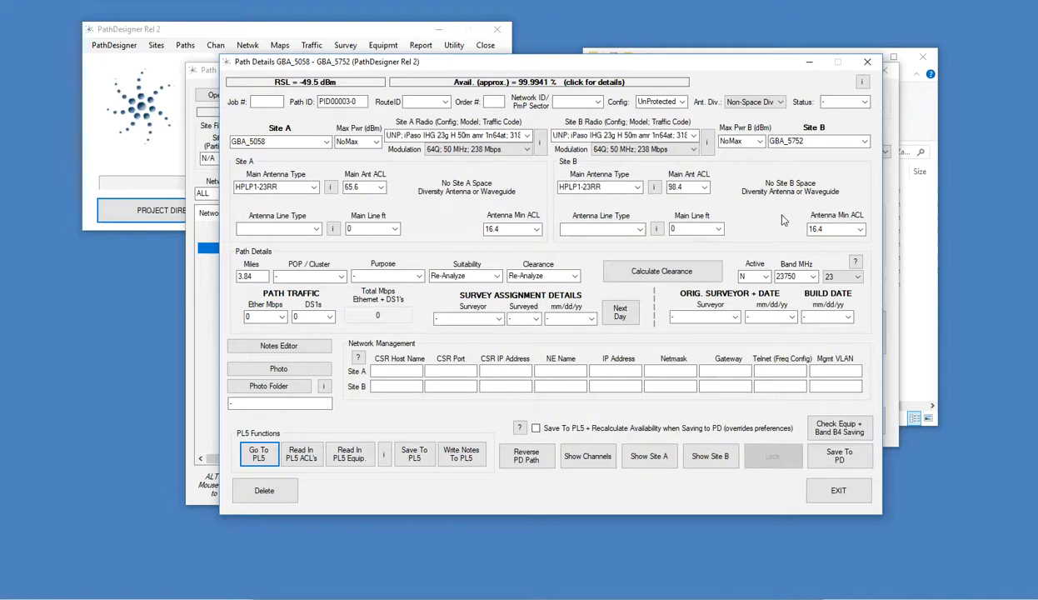
{"action": "left_click", "coordinate": [314, 26]}
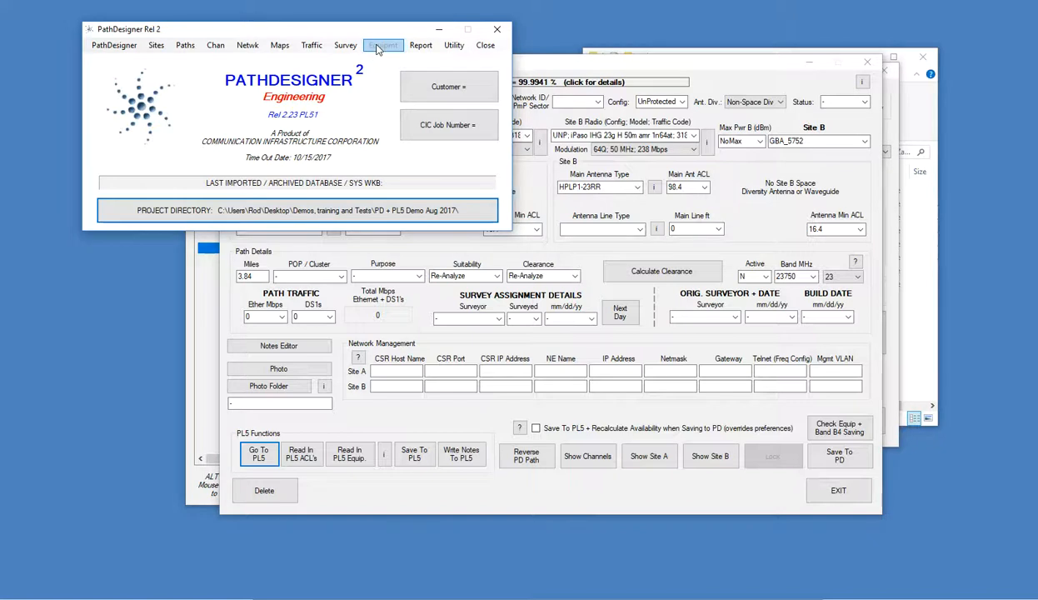
{"action": "left_click", "coordinate": [380, 46]}
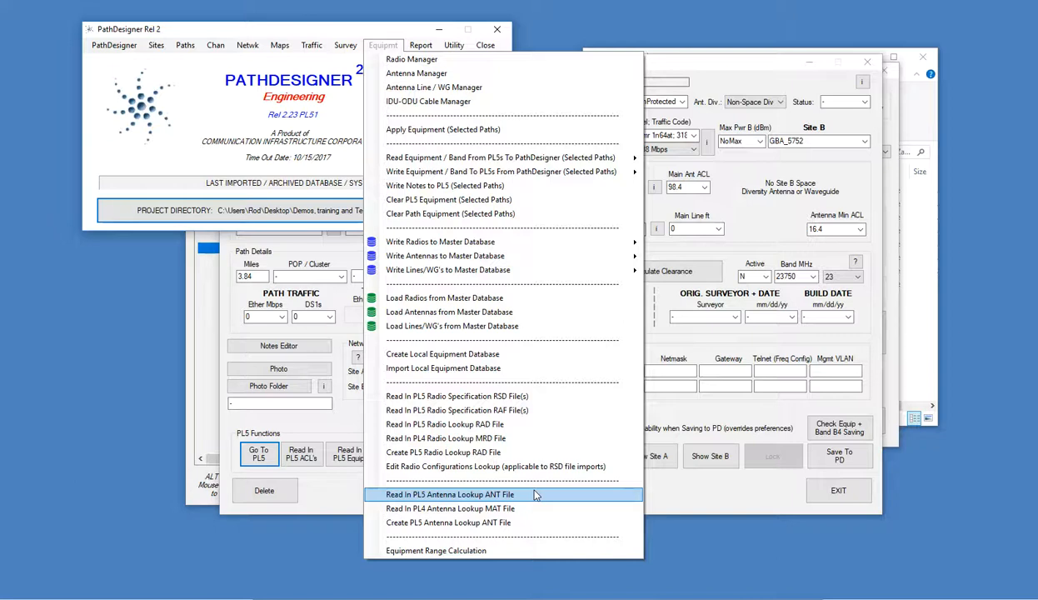
{"action": "left_click", "coordinate": [335, 31]}
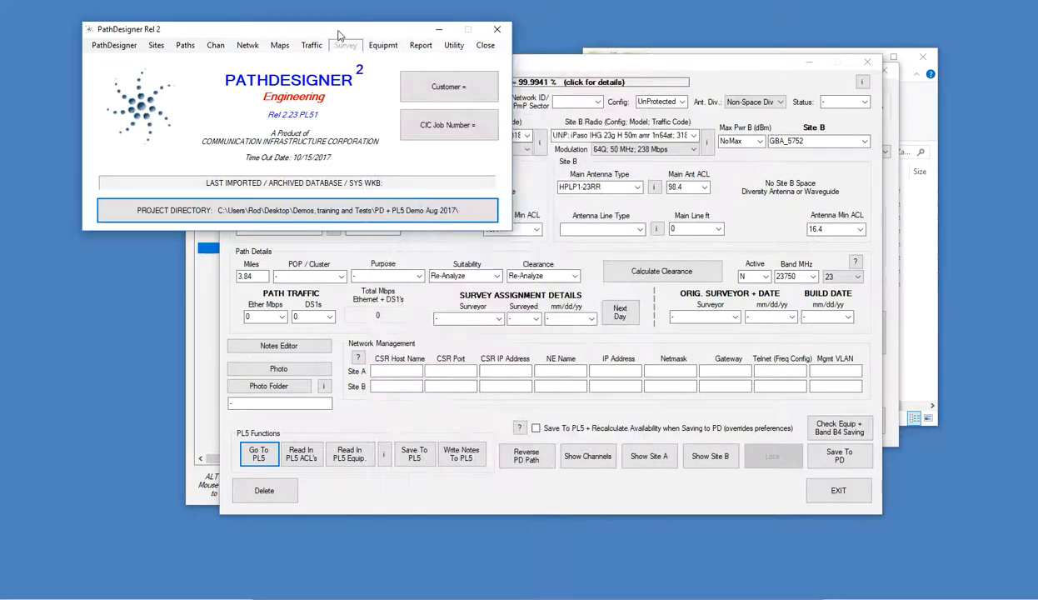
Step: Leave the path details, select all paths in Path Manager, and open the GR5 map plotting settings
{"action": "left_click", "coordinate": [838, 490]}
{"action": "left_click_drag", "start_coordinate": [658, 70], "coordinate": [767, 98]}
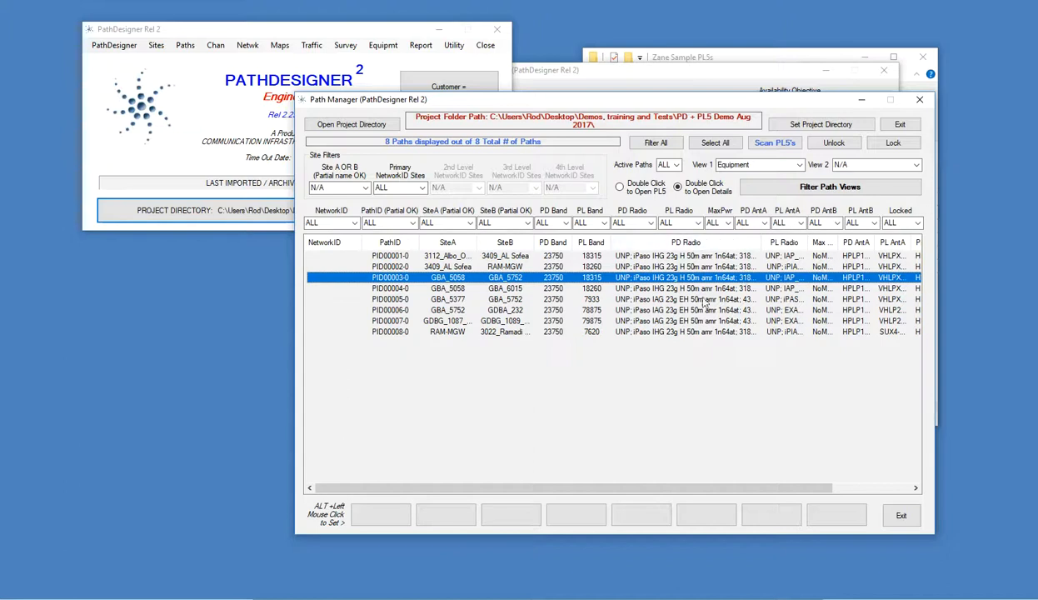
{"action": "left_click", "coordinate": [715, 142]}
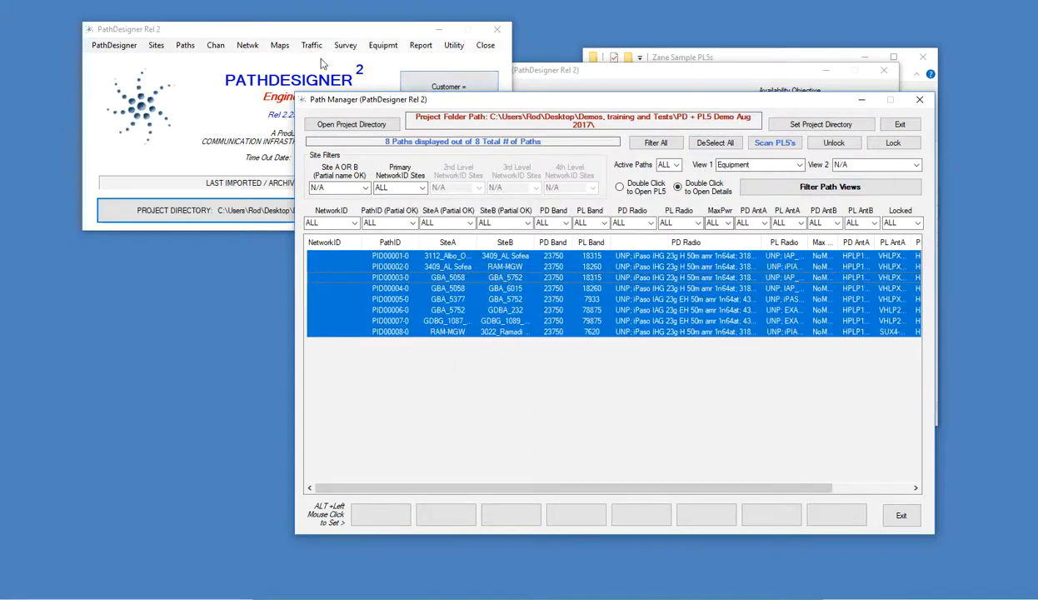
{"action": "left_click", "coordinate": [280, 45]}
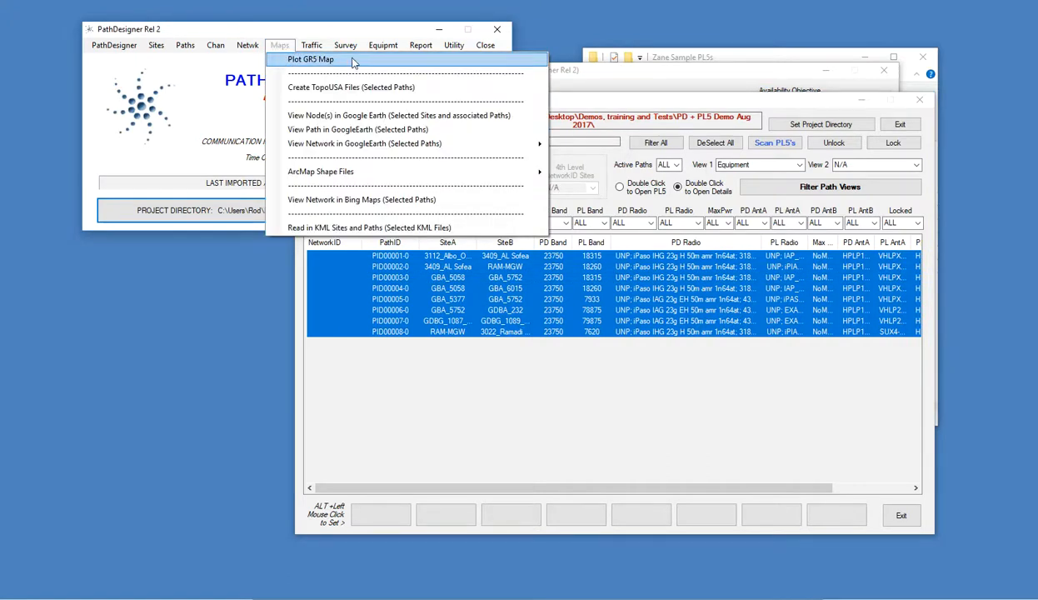
{"action": "mouse_move", "coordinate": [372, 180]}
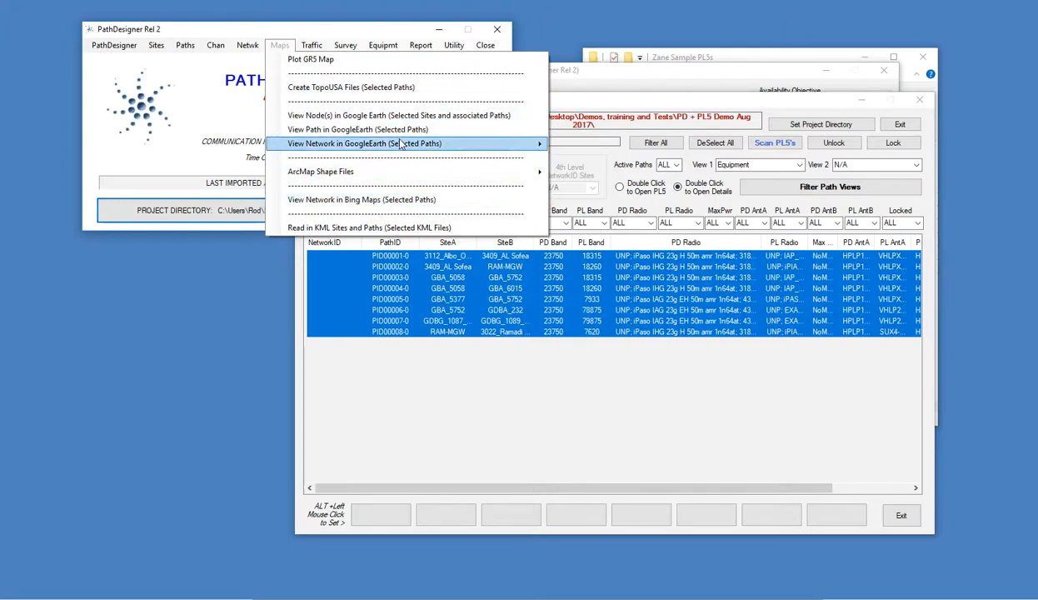
{"action": "left_click", "coordinate": [339, 62]}
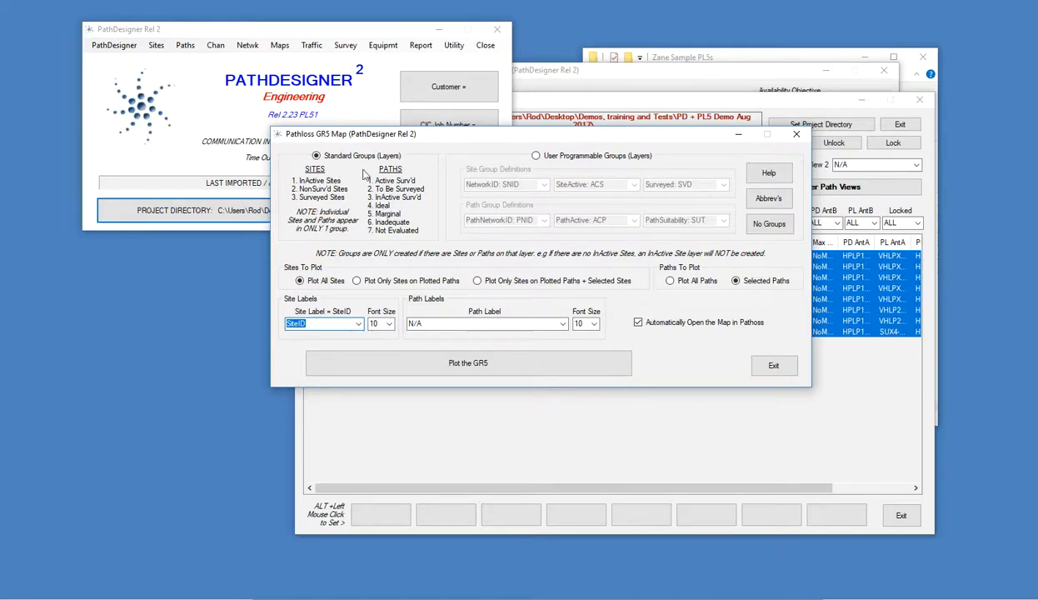
Step: Switch the GR5 map to user programmable groups, grouping sites only by StructureType: STR and paths only by ClearanceStatus: CLR
{"action": "left_click", "coordinate": [545, 160]}
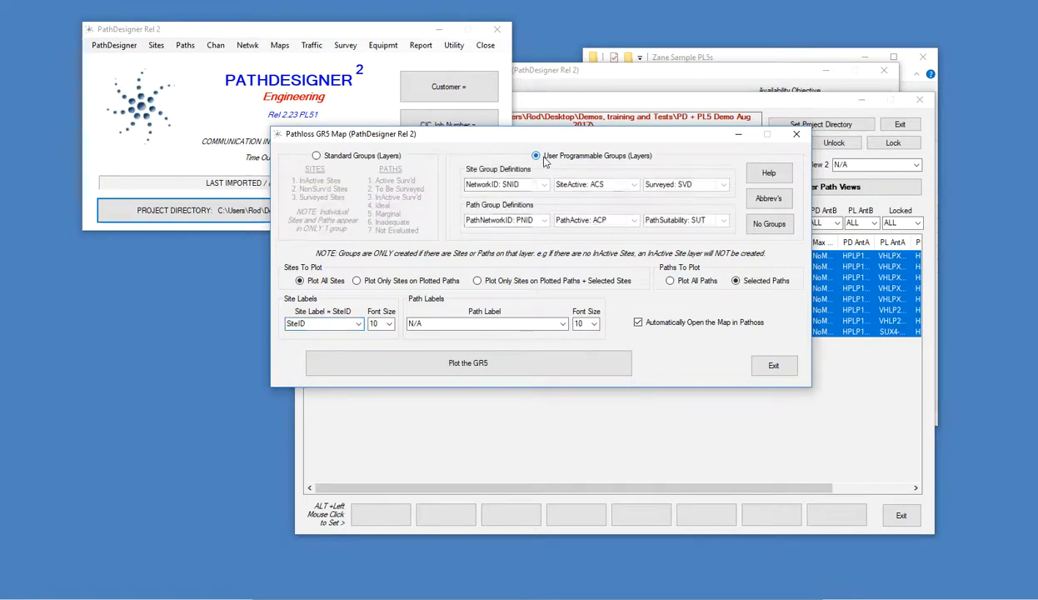
{"action": "left_click", "coordinate": [786, 227]}
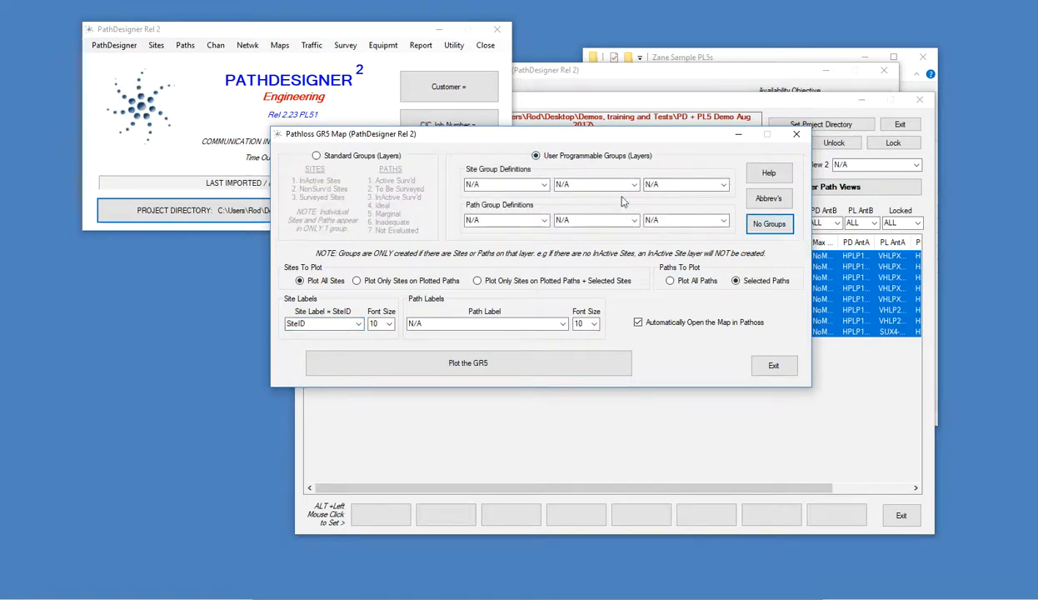
{"action": "left_click", "coordinate": [544, 184]}
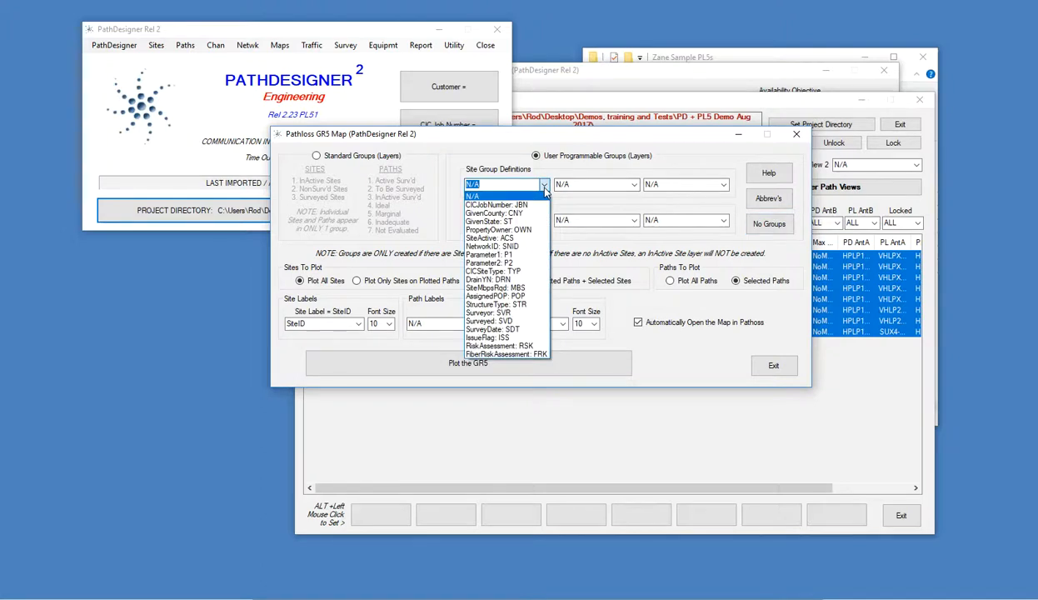
{"action": "left_click", "coordinate": [514, 305]}
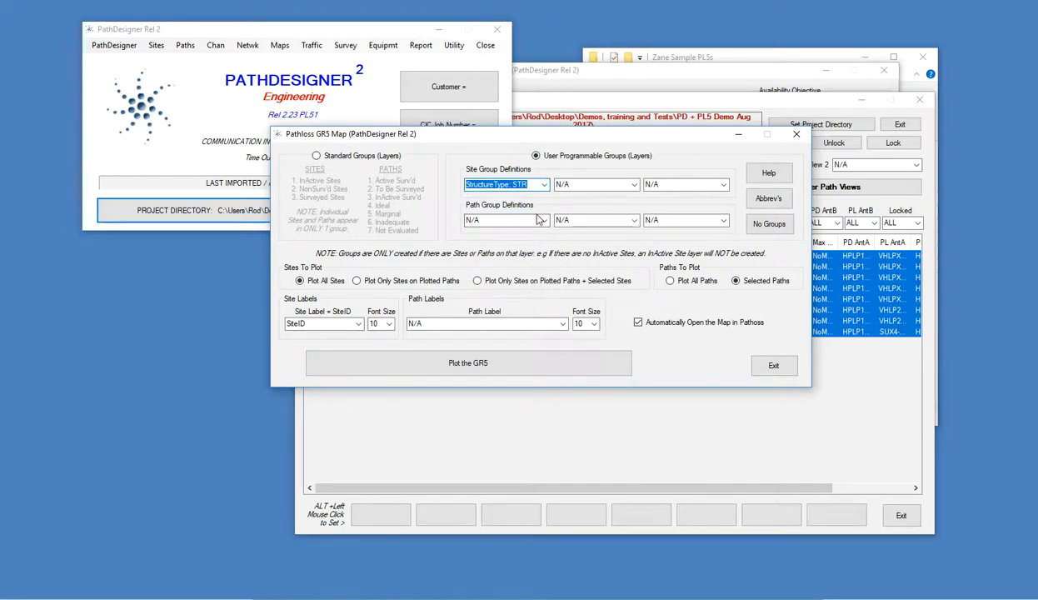
{"action": "left_click", "coordinate": [544, 220]}
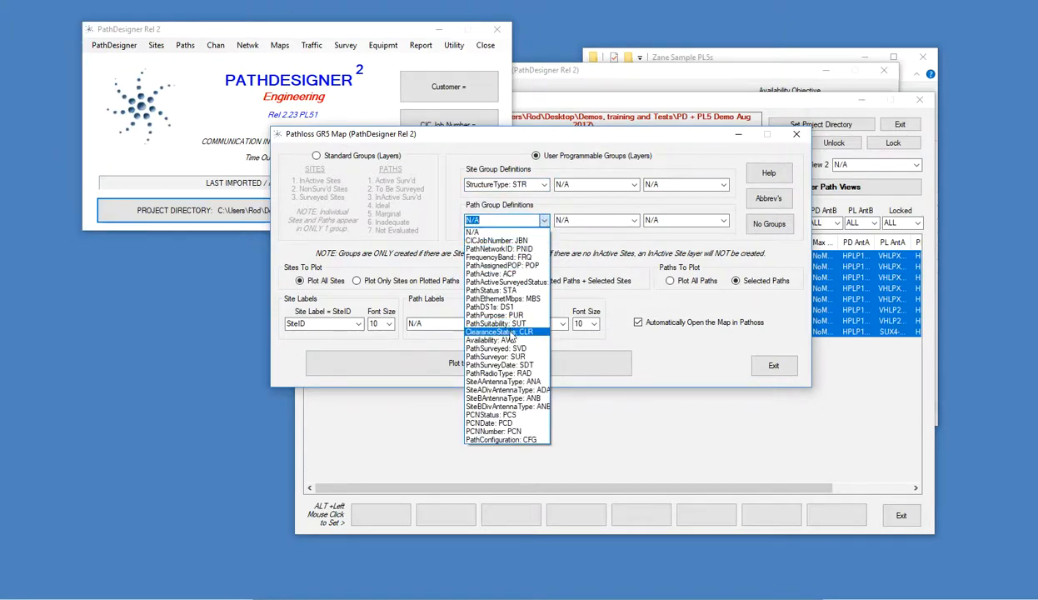
{"action": "left_click", "coordinate": [515, 333]}
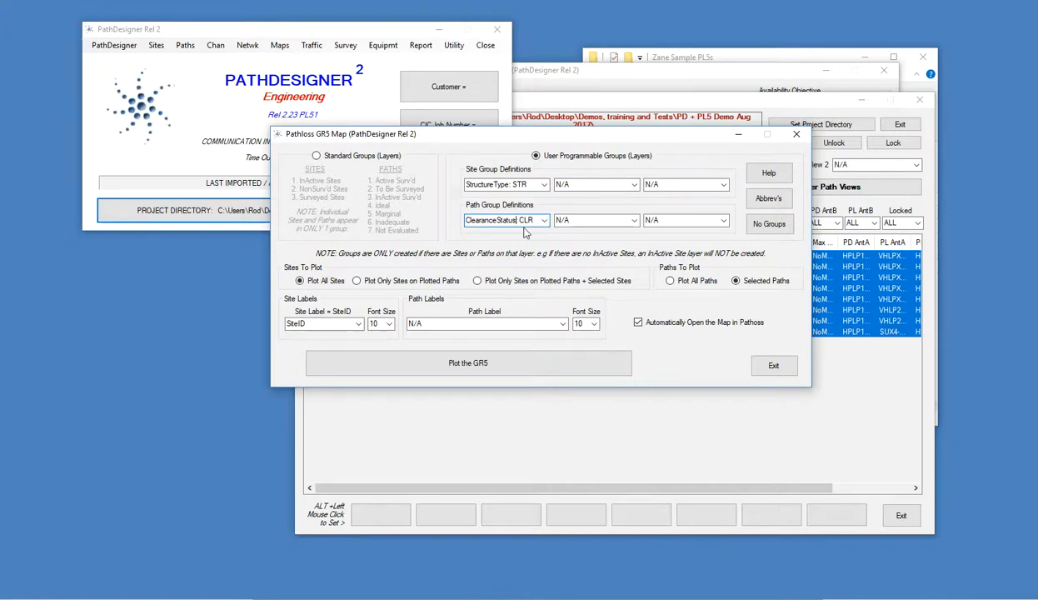
Step: Label the paths with Path Length and keep SiteID as the site label for the GR5 map
{"action": "left_click", "coordinate": [563, 324]}
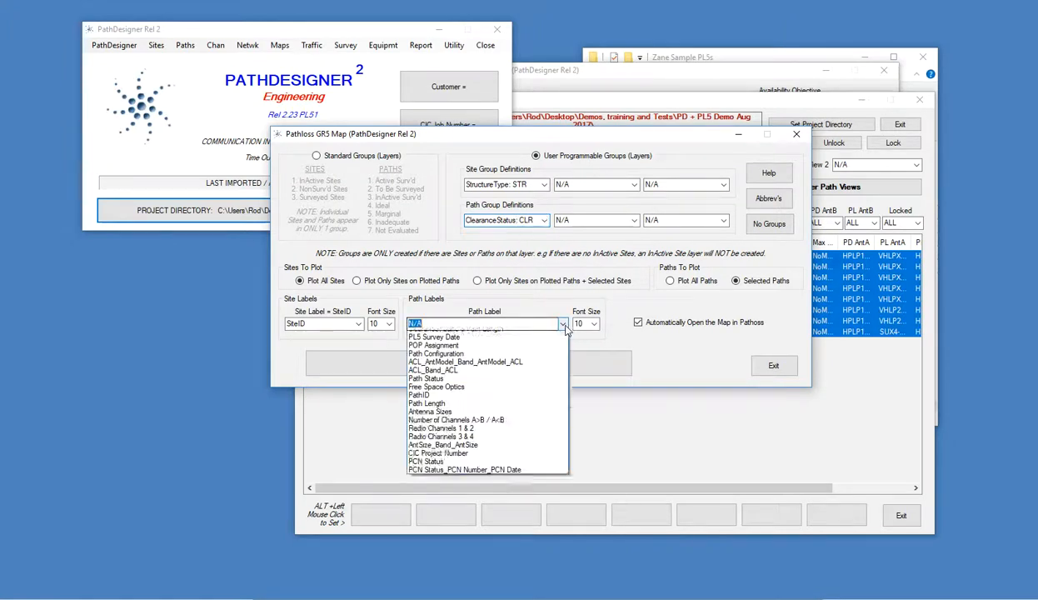
{"action": "left_click", "coordinate": [441, 476]}
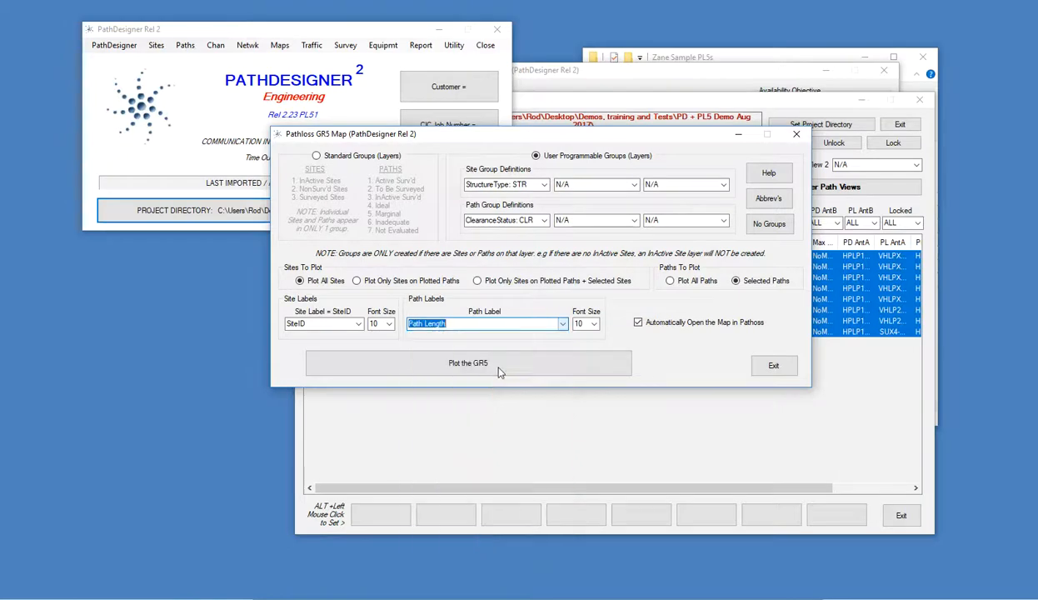
{"action": "left_click", "coordinate": [495, 323]}
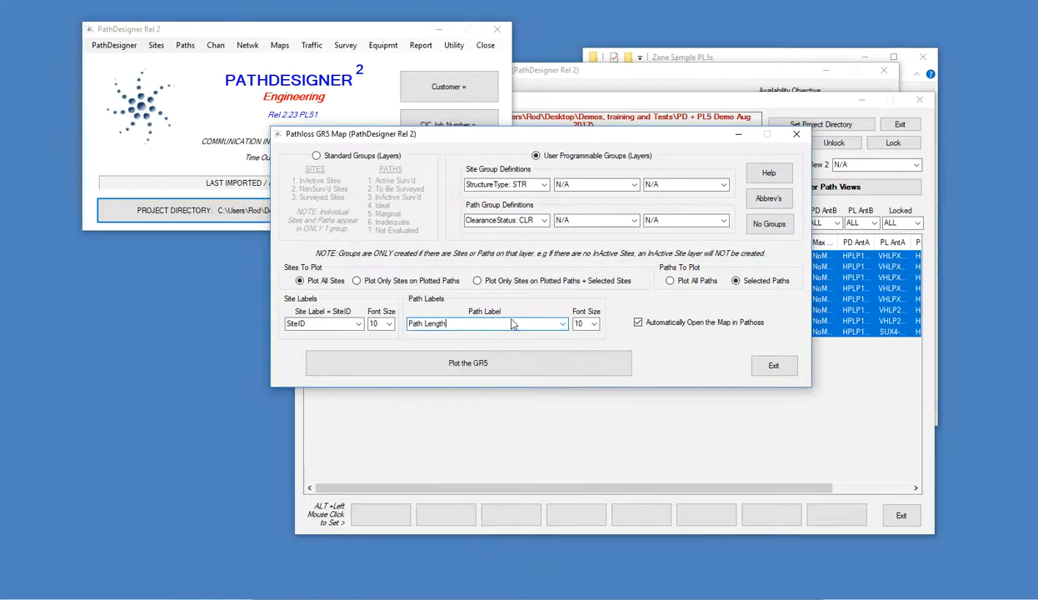
{"action": "left_click", "coordinate": [359, 324]}
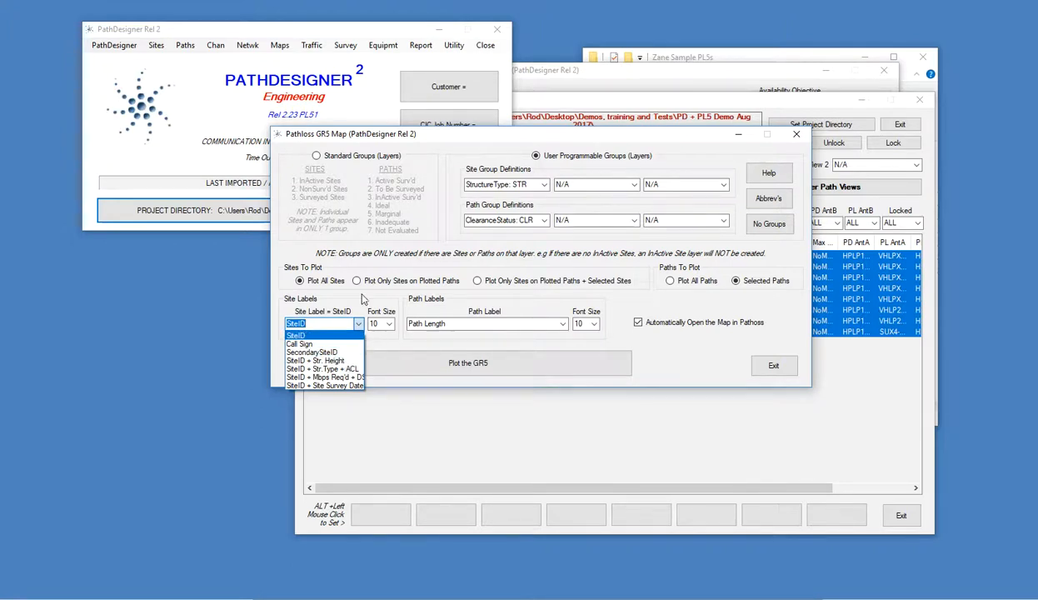
{"action": "left_click", "coordinate": [300, 335]}
{"action": "left_click", "coordinate": [458, 323]}
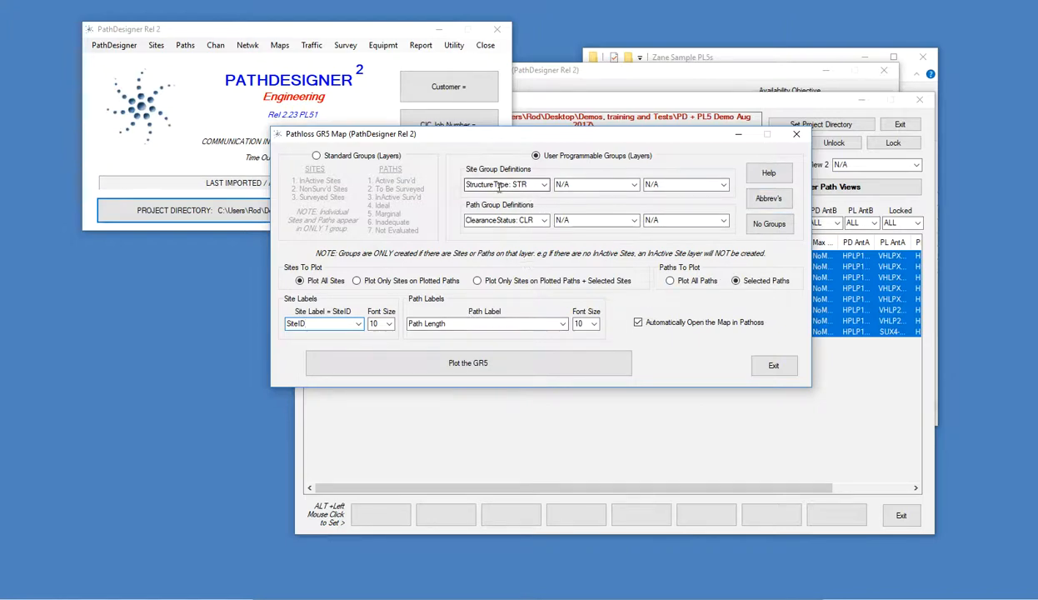
{"action": "left_click", "coordinate": [625, 186]}
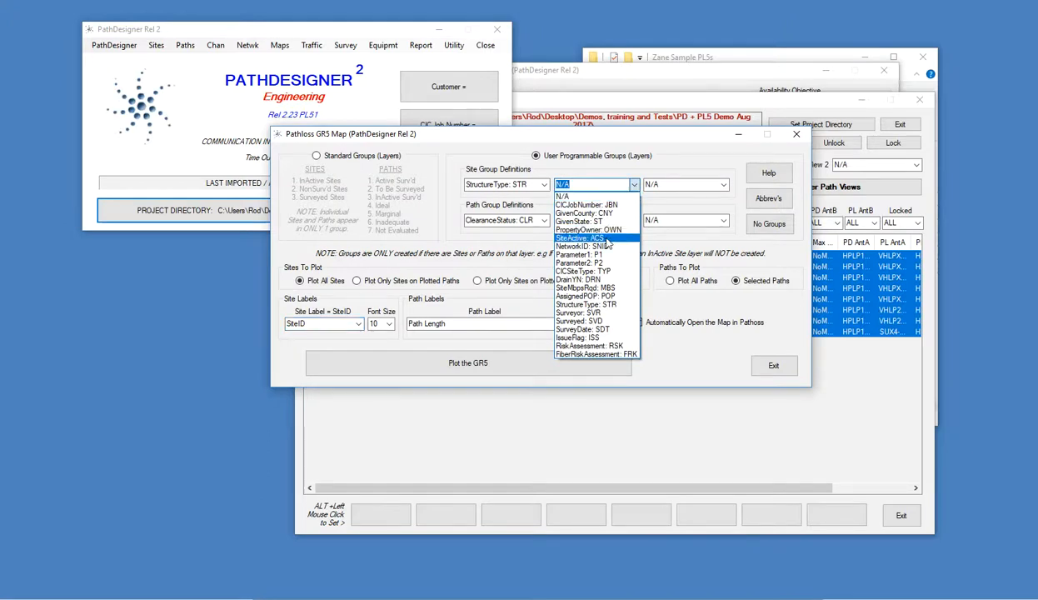
{"action": "left_click", "coordinate": [651, 146]}
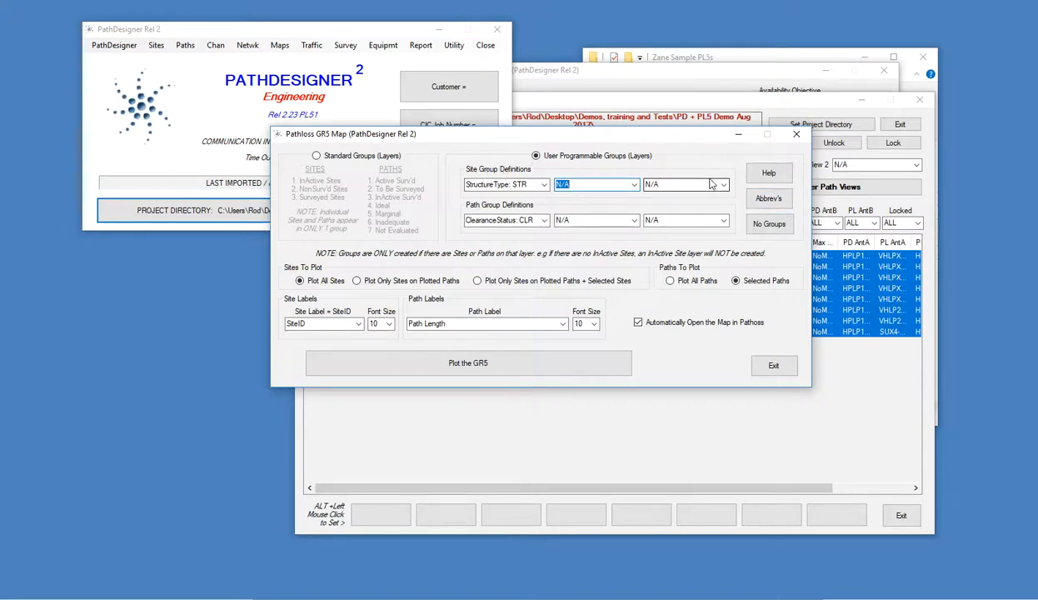
Step: Plot the GR5 map and save it as GR5Map.gr5 in the PD + PL5 Demo Aug 2017 folder, replacing the existing file
{"action": "left_click", "coordinate": [536, 364]}
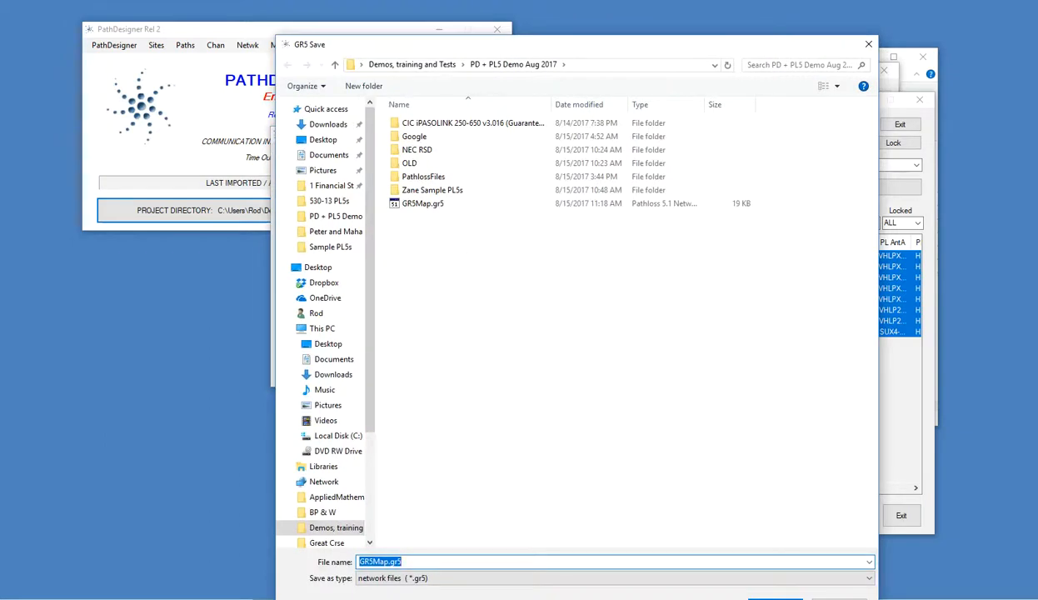
{"action": "left_click_drag", "start_coordinate": [690, 45], "coordinate": [689, 0]}
{"action": "left_click", "coordinate": [774, 562]}
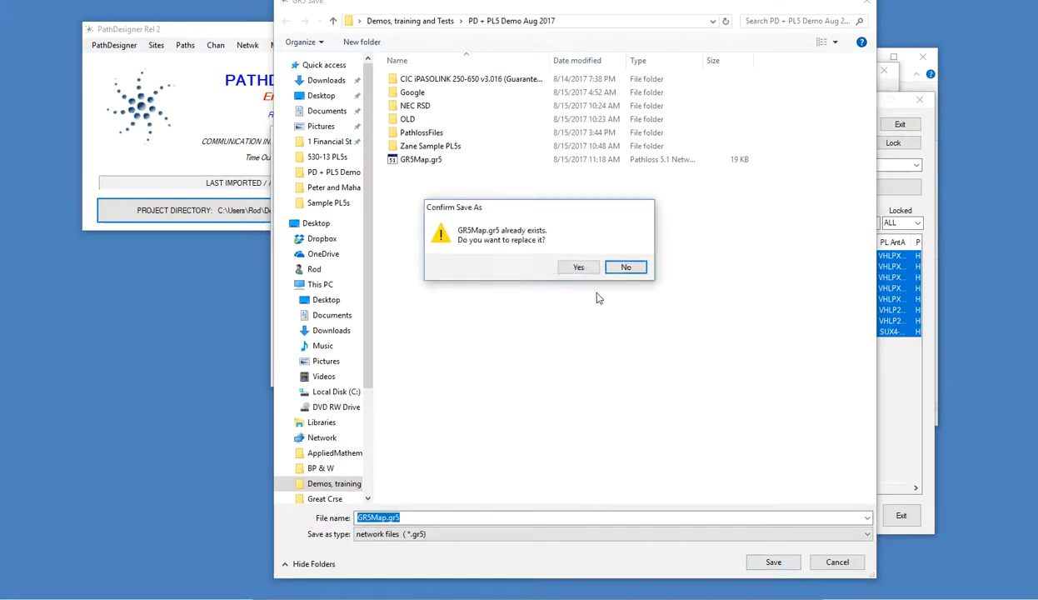
{"action": "left_click", "coordinate": [579, 268]}
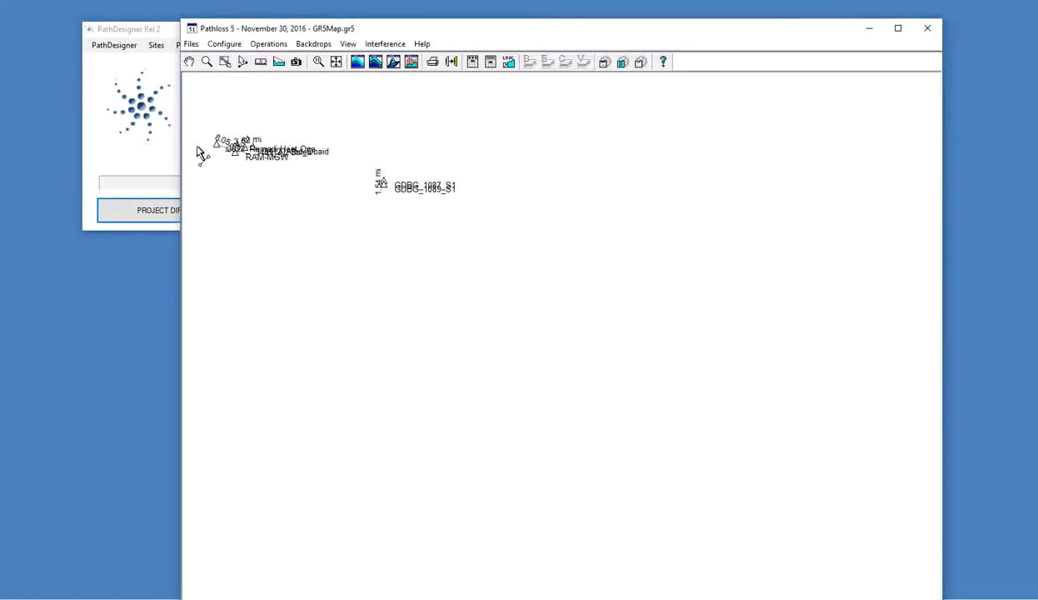
Step: Examine the plotted sites, paths and length labels around RAM-MGW in Pathloss 5, and close the map
{"action": "left_click_drag", "start_coordinate": [197, 143], "coordinate": [560, 405]}
{"action": "scroll", "coordinate": [550, 395], "scroll_direction": "up", "scroll_amount": 7}
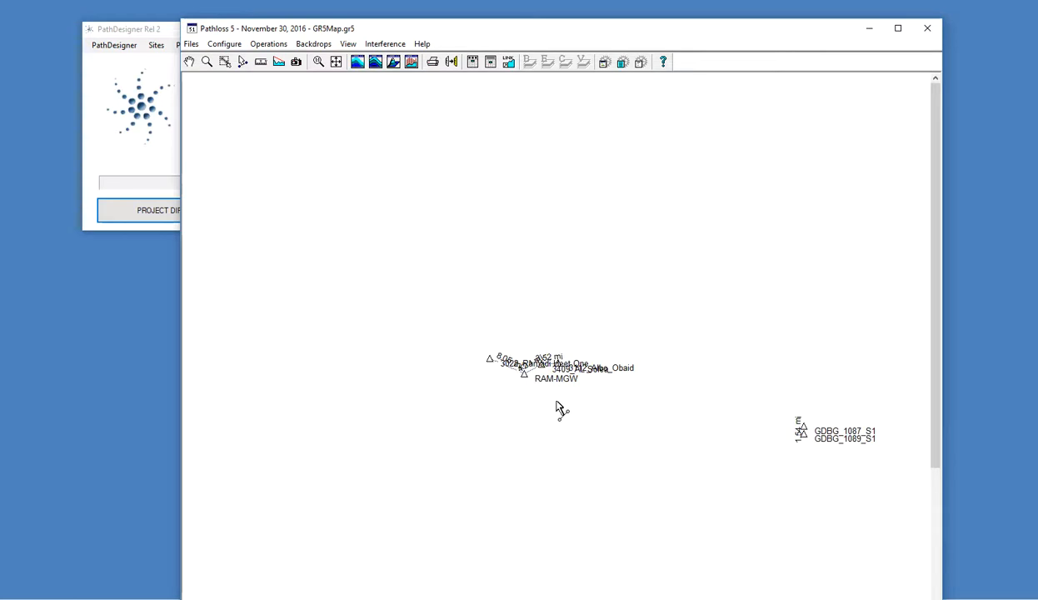
{"action": "scroll", "coordinate": [558, 407], "scroll_direction": "up", "scroll_amount": 4}
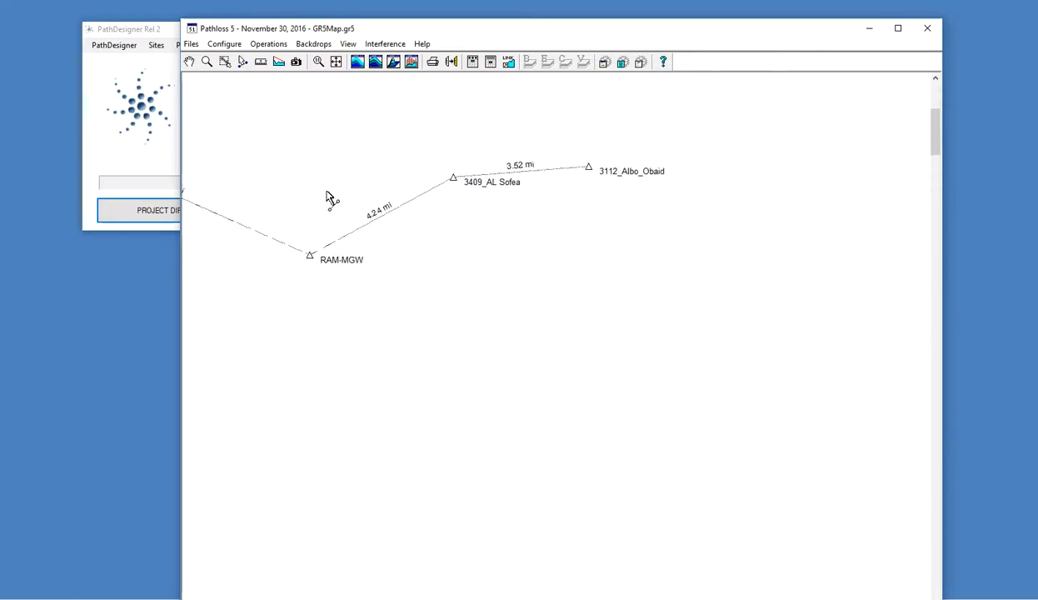
{"action": "left_click", "coordinate": [189, 61]}
{"action": "left_click_drag", "start_coordinate": [221, 110], "coordinate": [424, 197]}
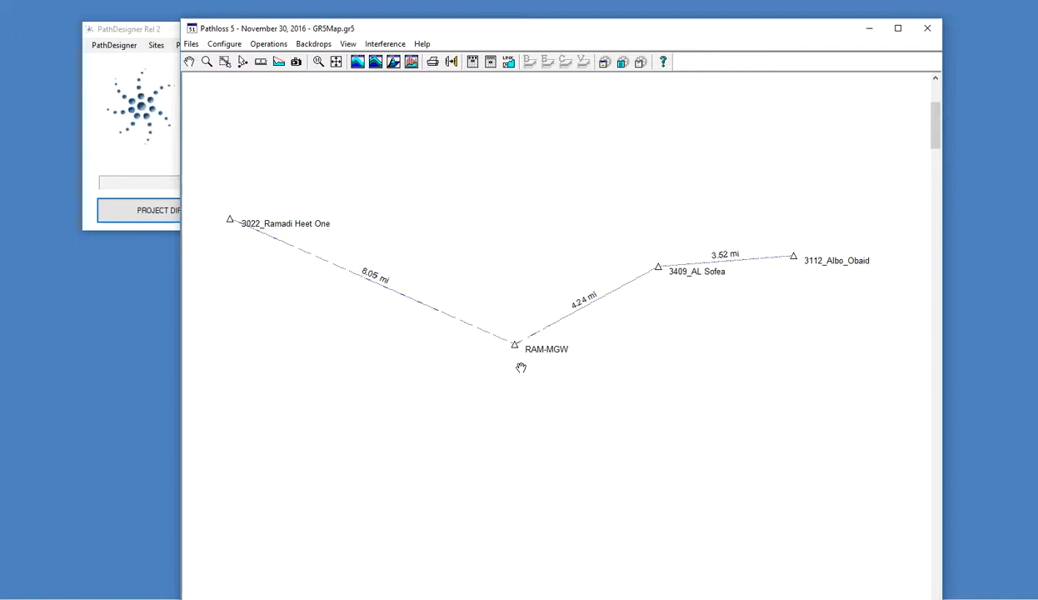
{"action": "left_click", "coordinate": [927, 30]}
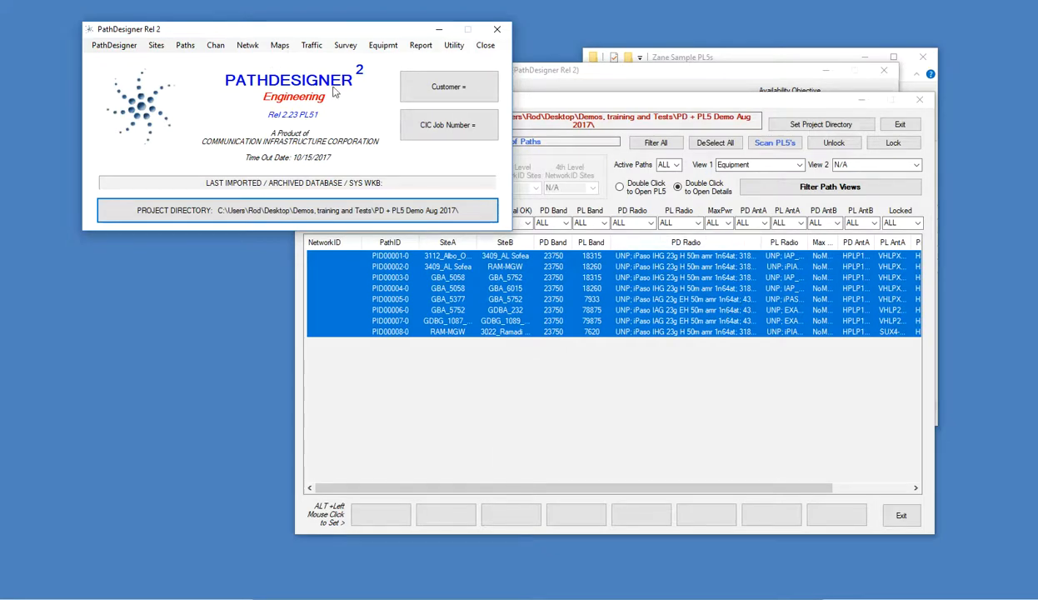
{"action": "left_click", "coordinate": [276, 48]}
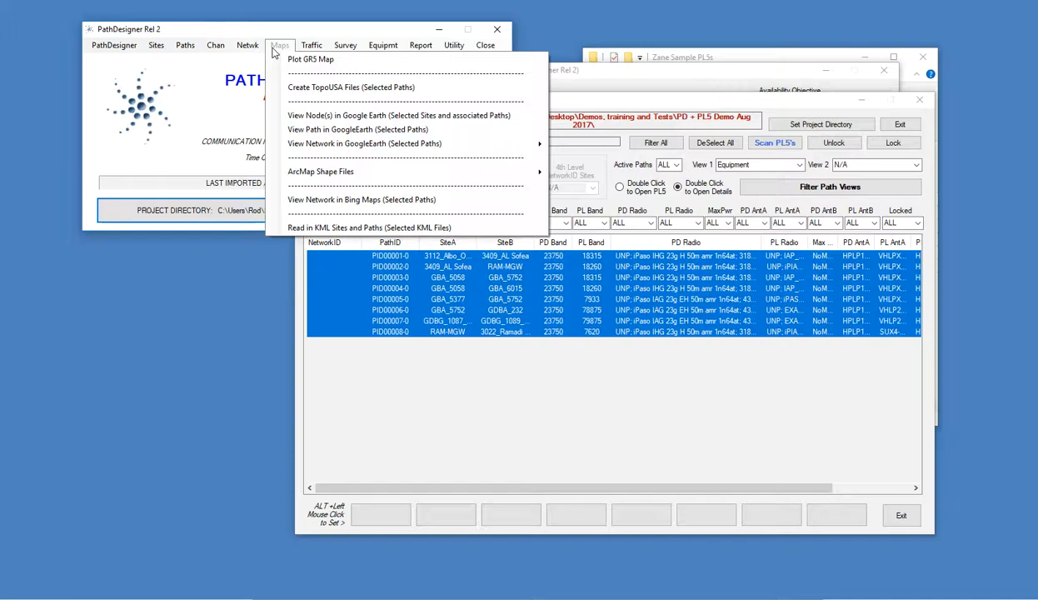
{"action": "mouse_move", "coordinate": [251, 45]}
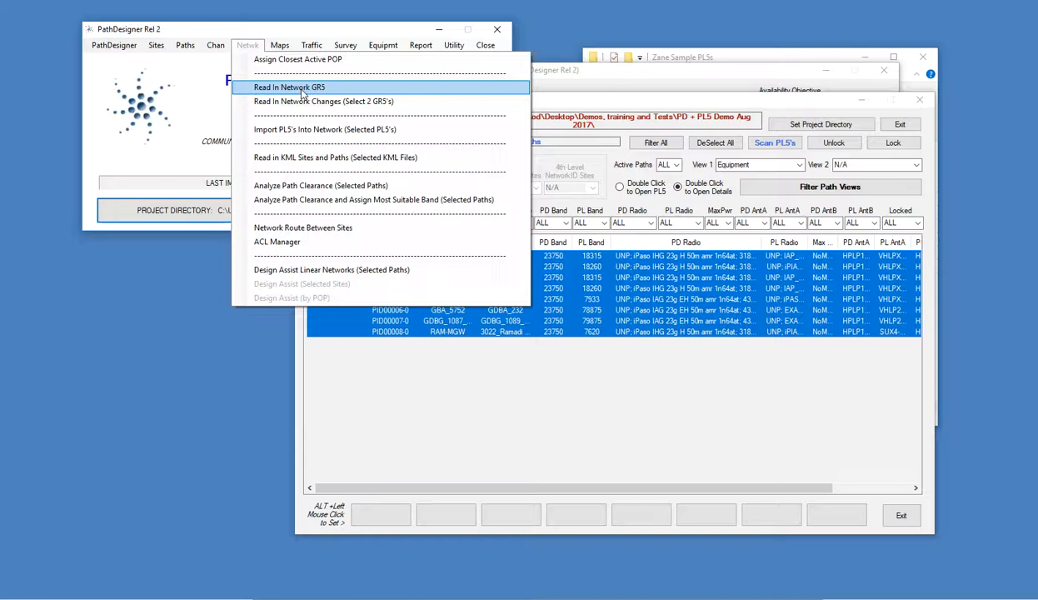
{"action": "left_click", "coordinate": [595, 104]}
{"action": "left_click_drag", "start_coordinate": [610, 105], "coordinate": [527, 130]}
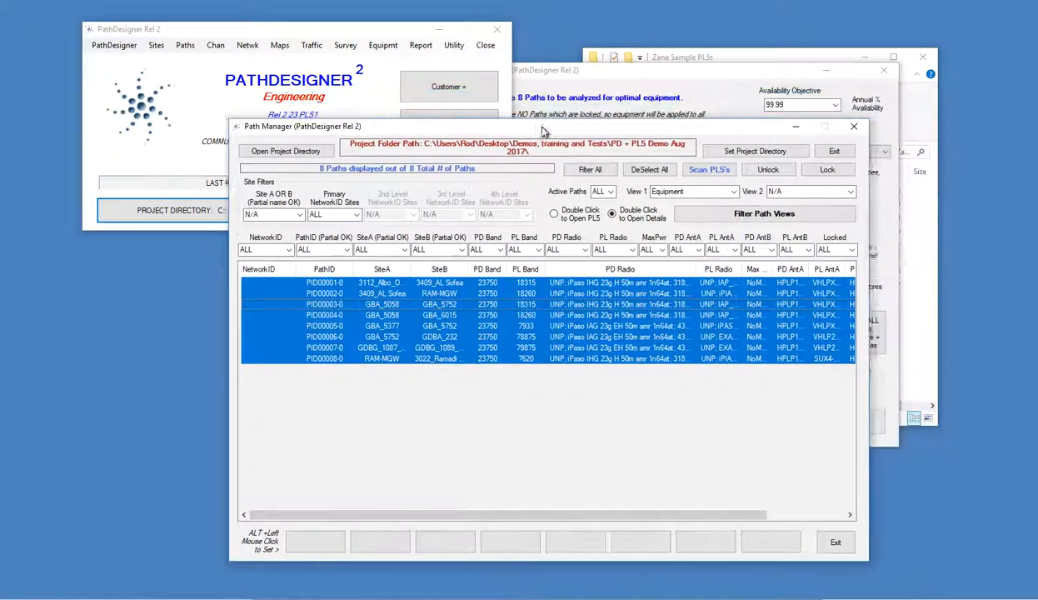